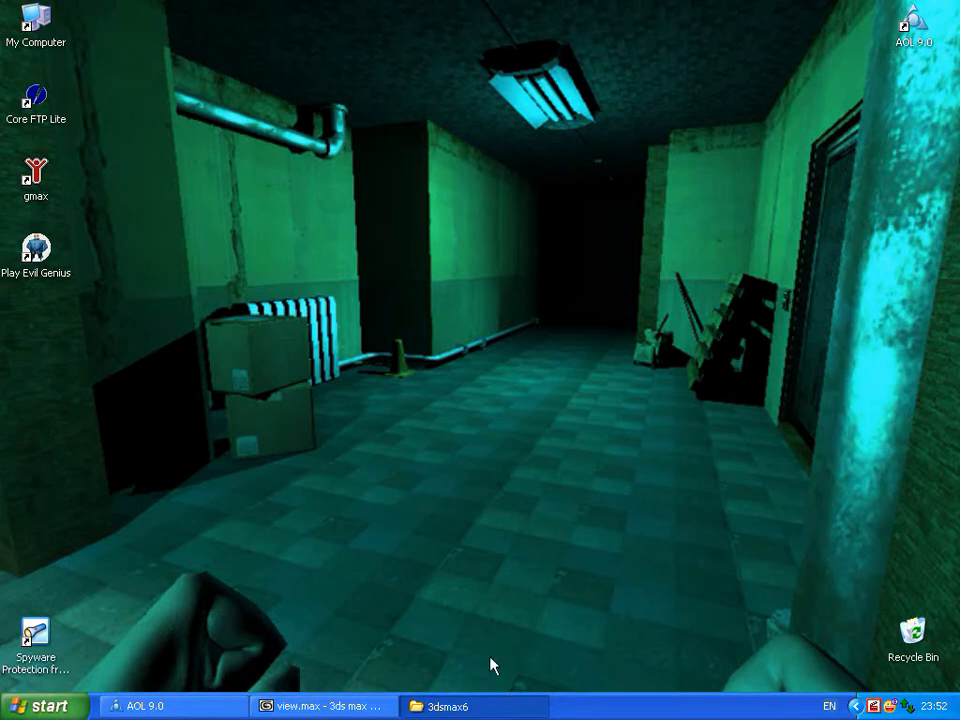
# Step: Locate the md5importer and md5export scripts in the utilities subfolder of the 3dsmax6 scripts folder
pyautogui.click(467, 707)
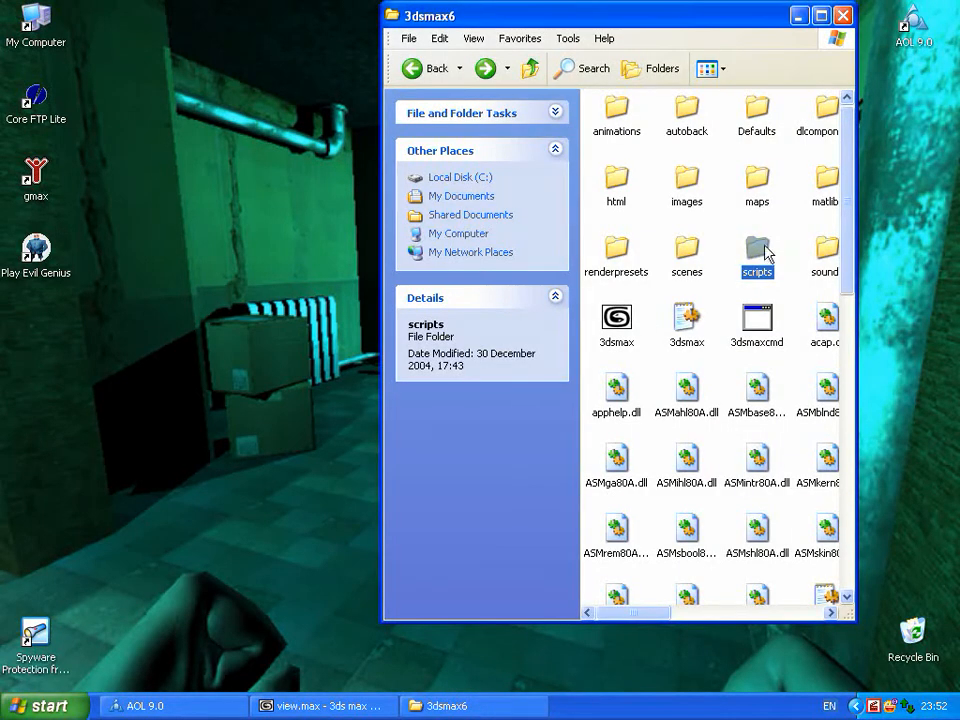
pyautogui.doubleClick(760, 247)
pyautogui.doubleClick(759, 194)
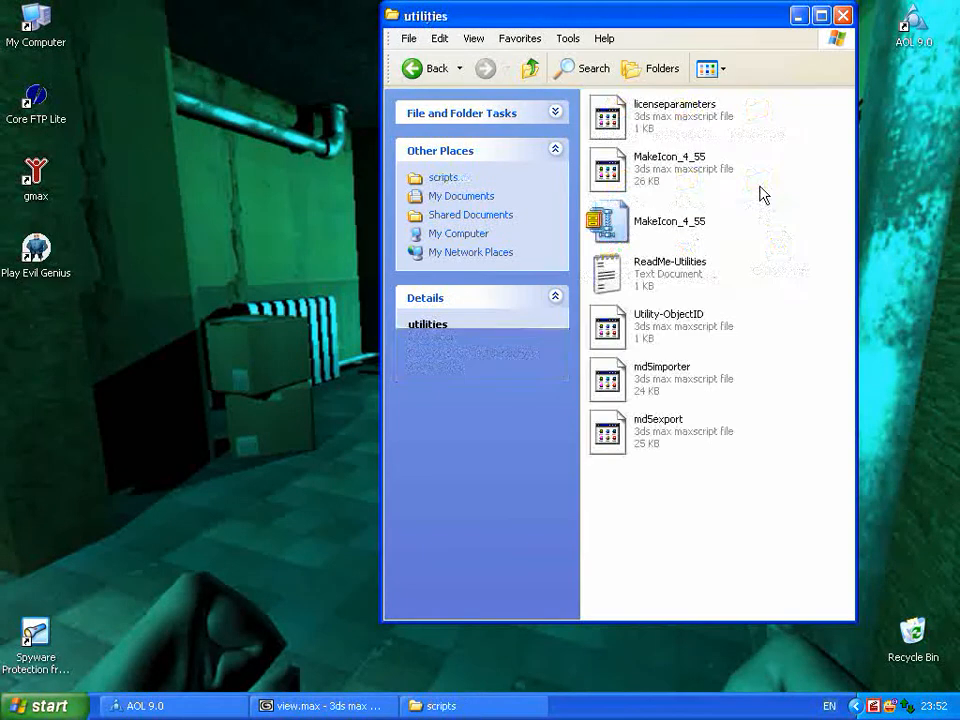
pyautogui.moveTo(793, 373); pyautogui.dragTo(634, 461)
pyautogui.click(729, 491)
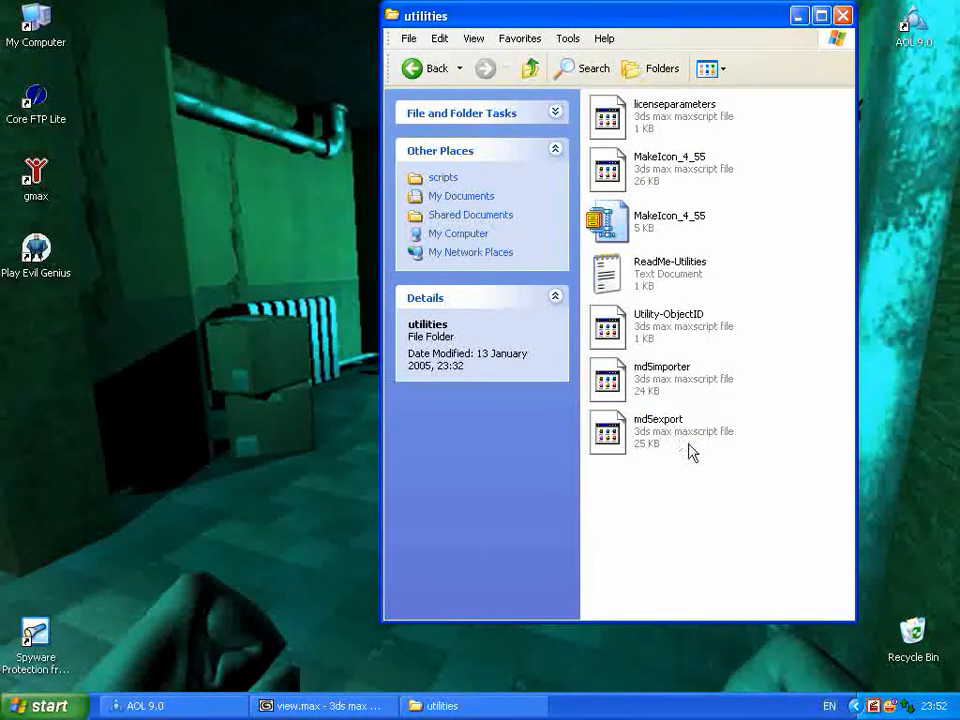
pyautogui.click(843, 15)
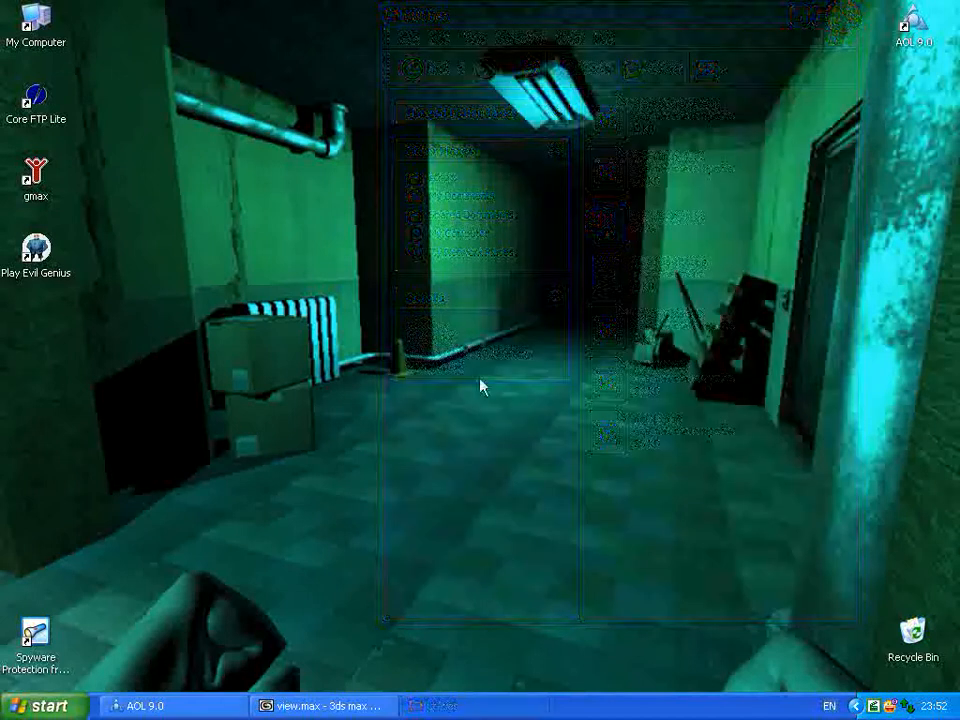
# Step: Switch to the view.max scene in 3ds Max and start bone creation in the Front view with width and height 1.0
pyautogui.click(340, 706)
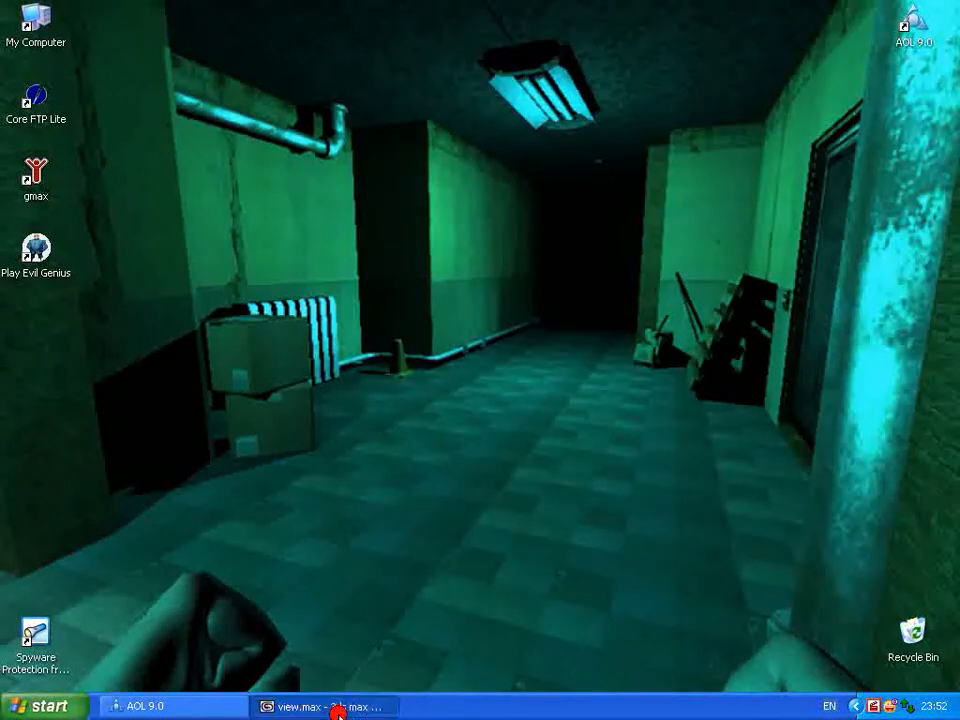
pyautogui.moveTo(435, 379); pyautogui.dragTo(558, 365)
pyautogui.press('f')
pyautogui.moveTo(362, 408)
pyautogui.mouseDown(button='middle')
pyautogui.moveTo(422, 399)
pyautogui.moveTo(420, 332)
pyautogui.mouseUp(button='middle')
pyautogui.scroll(5, 356, 336)
pyautogui.moveTo(262, 338)
pyautogui.mouseDown(button='middle')
pyautogui.moveTo(319, 334)
pyautogui.moveTo(313, 343)
pyautogui.moveTo(347, 319)
pyautogui.mouseUp(button='middle')
pyautogui.scroll(3, 319, 334)
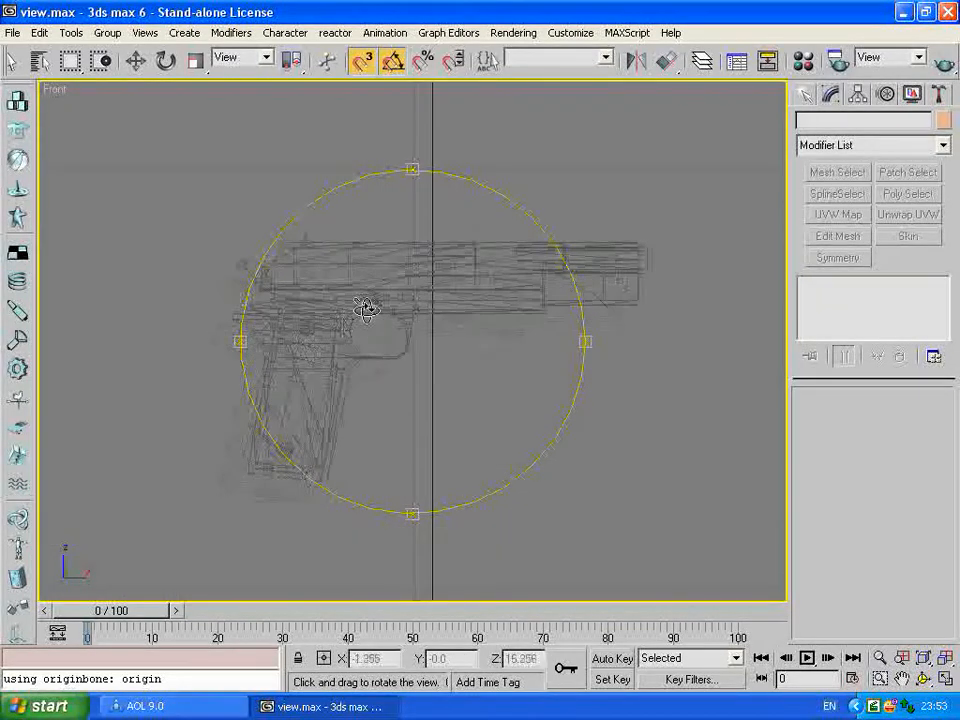
pyautogui.click(805, 96)
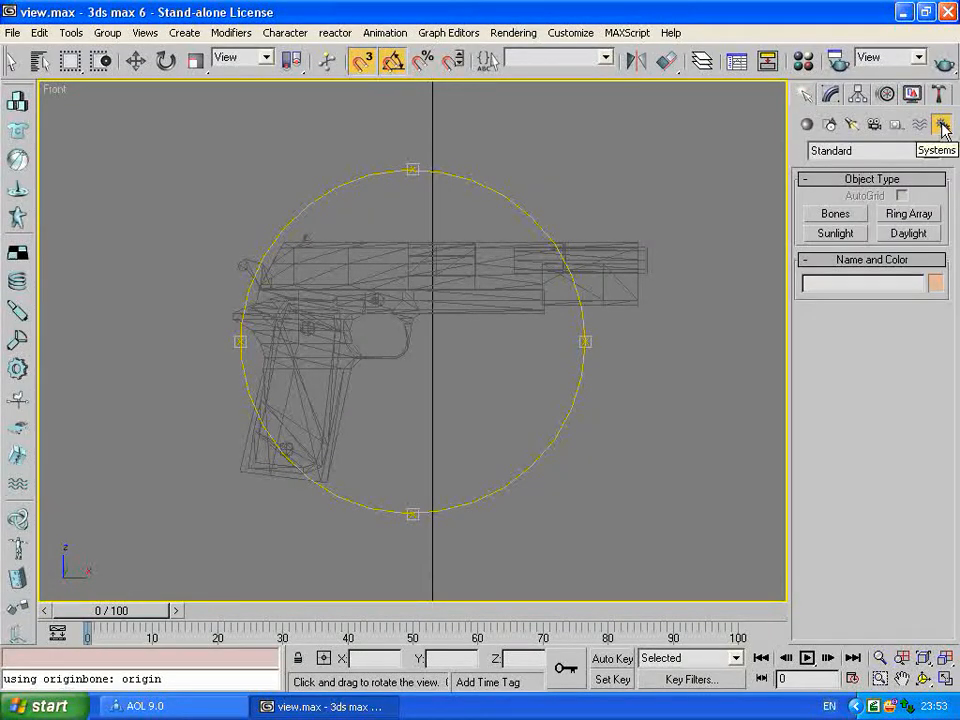
pyautogui.click(826, 214)
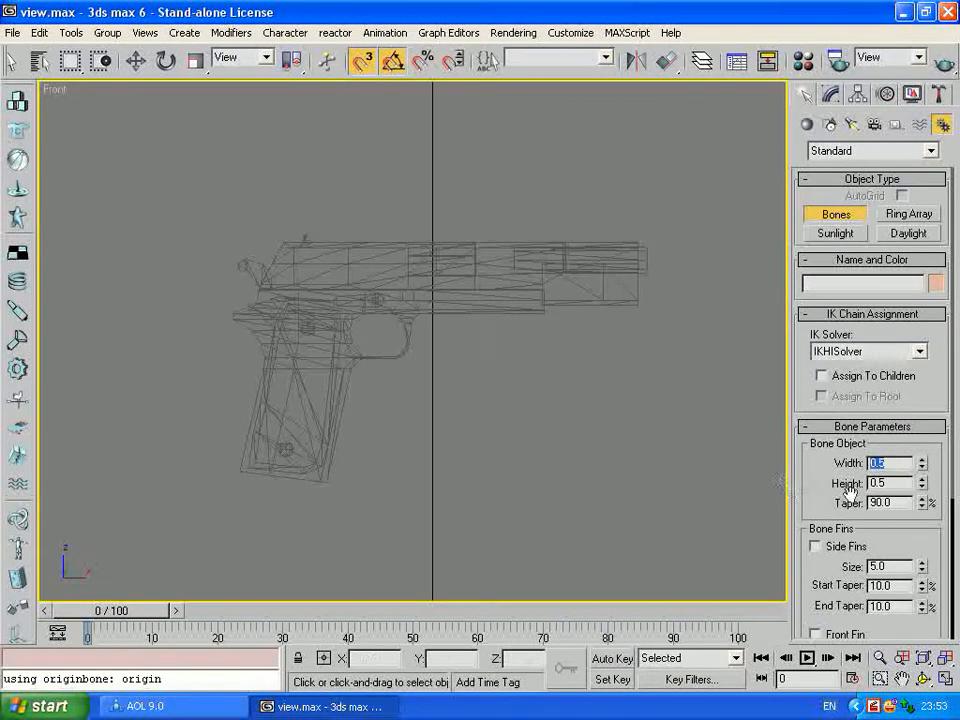
pyautogui.press('Tab')
pyautogui.write('1')
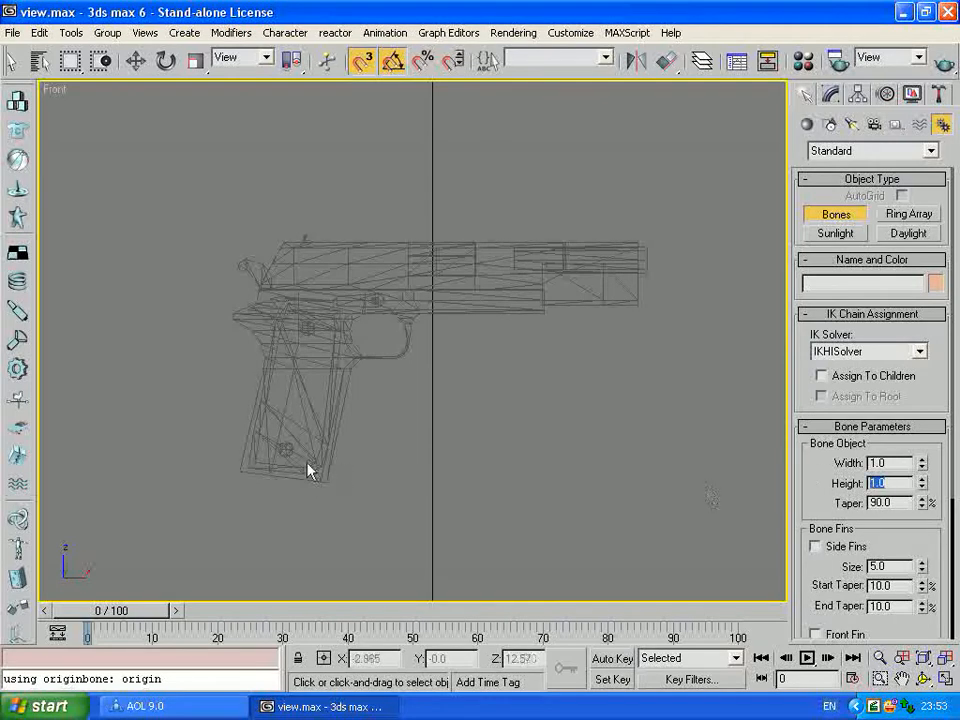
pyautogui.click(305, 478)
pyautogui.click(311, 328)
pyautogui.click(306, 222)
pyautogui.rightClick(325, 230)
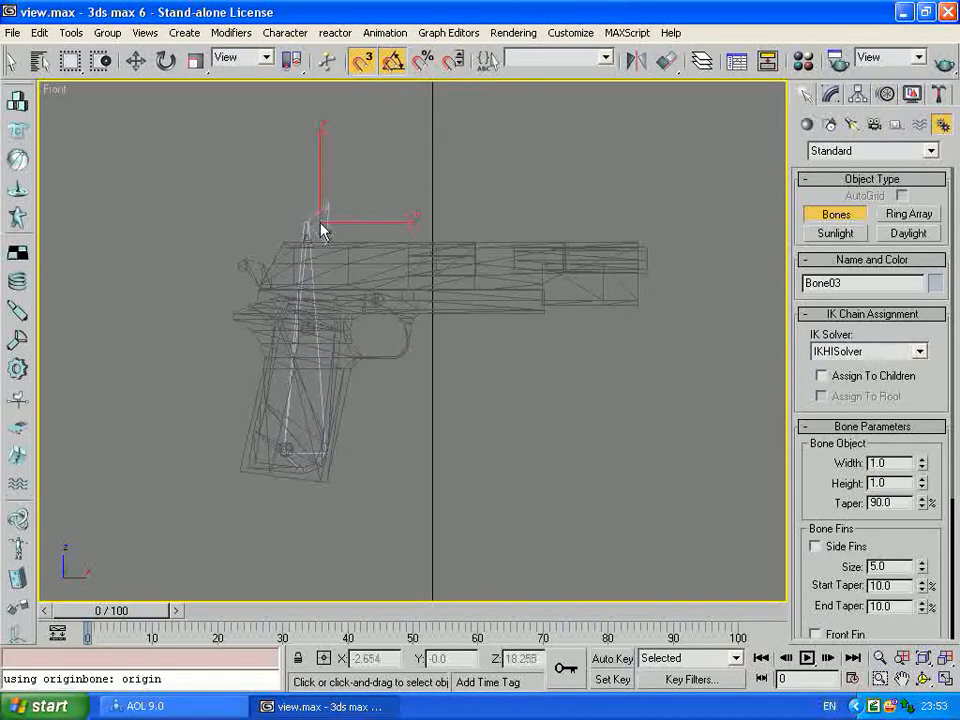
pyautogui.rightClick(319, 228)
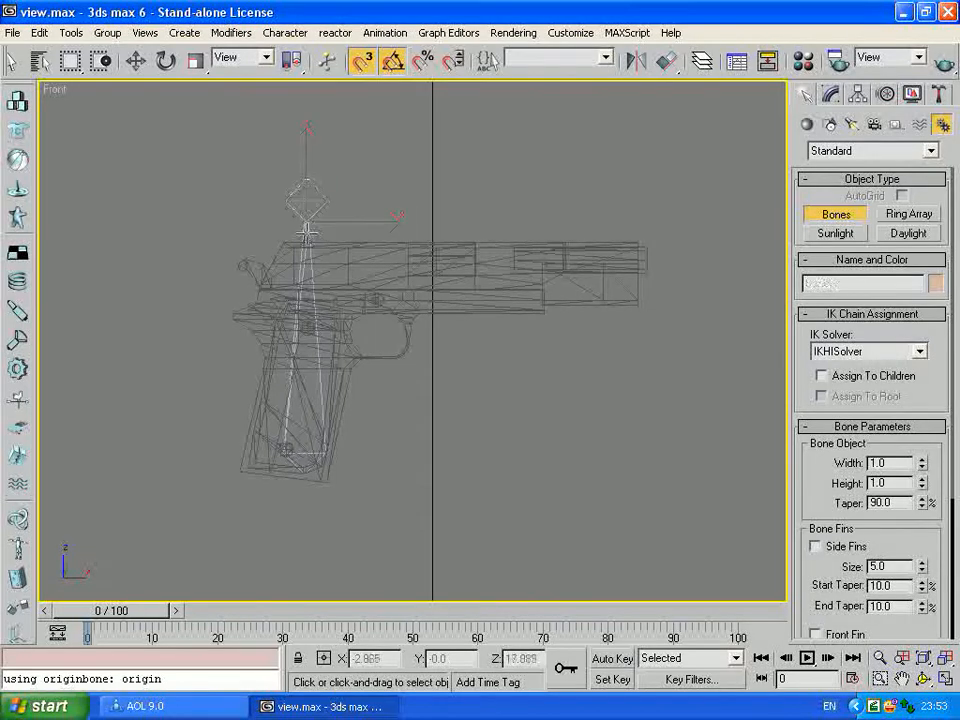
pyautogui.press('w')
pyautogui.click(305, 228)
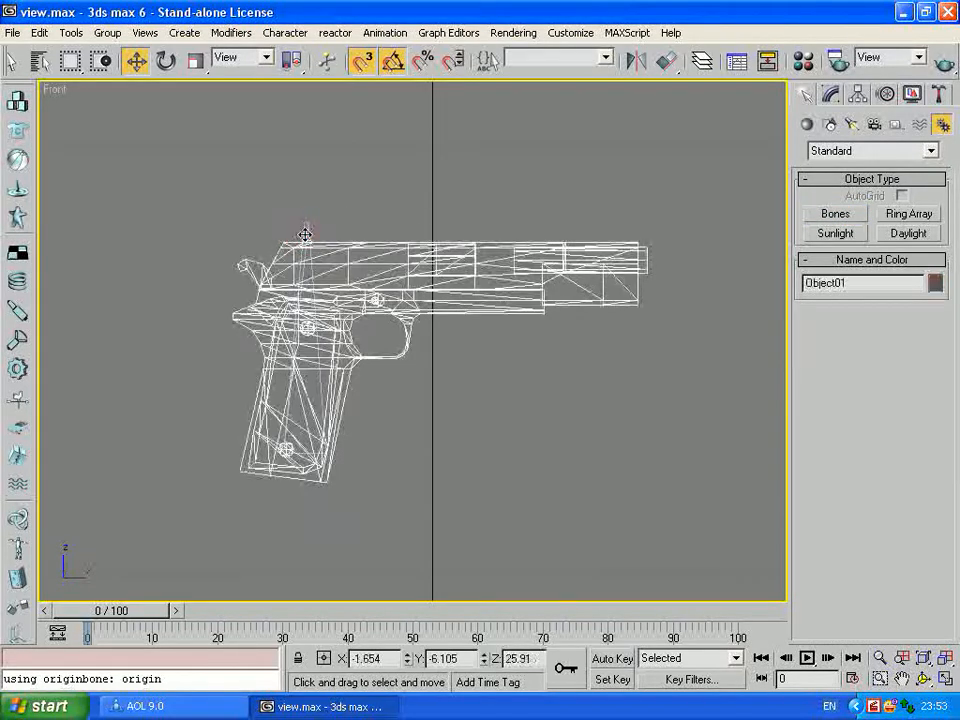
pyautogui.click(306, 223)
pyautogui.press('Delete')
pyautogui.click(308, 225)
pyautogui.press('Delete')
# Step: Draw a bone along the pistol's barrel from mid-slide to just past the muzzle and name it barrel
pyautogui.click(853, 212)
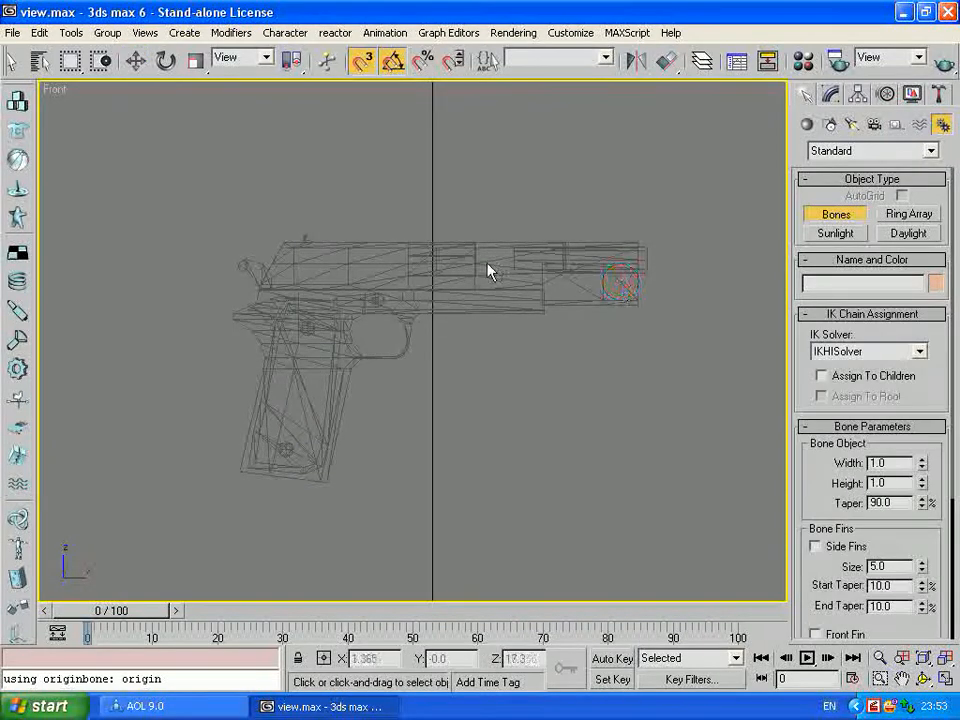
pyautogui.click(424, 261)
pyautogui.click(686, 264)
pyautogui.click(704, 266)
pyautogui.rightClick(690, 276)
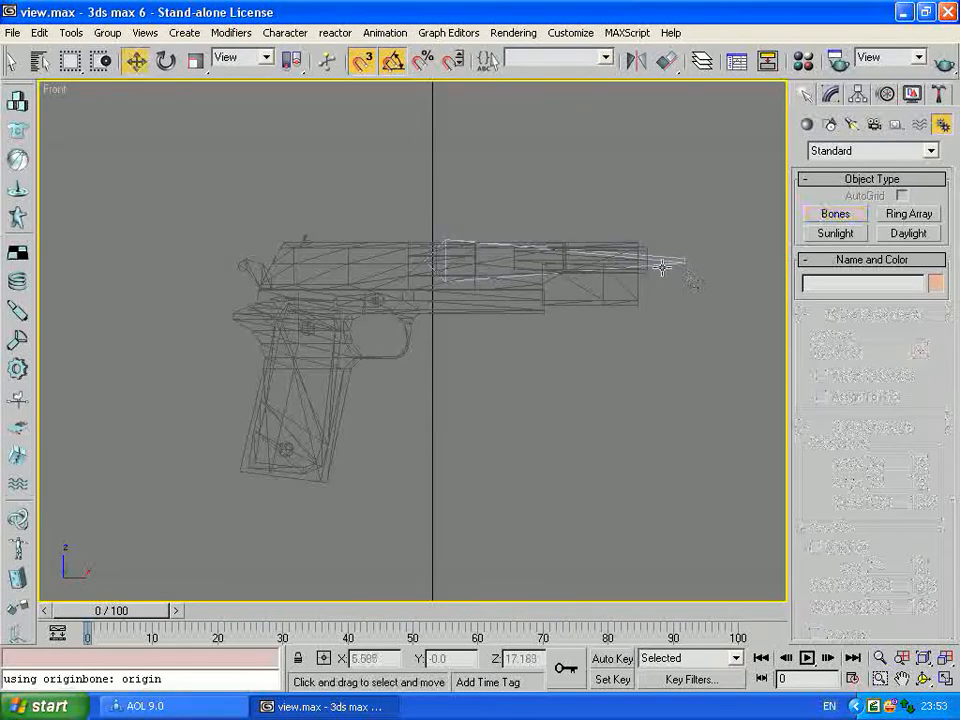
pyautogui.click(643, 264)
pyautogui.click(852, 94)
pyautogui.click(833, 94)
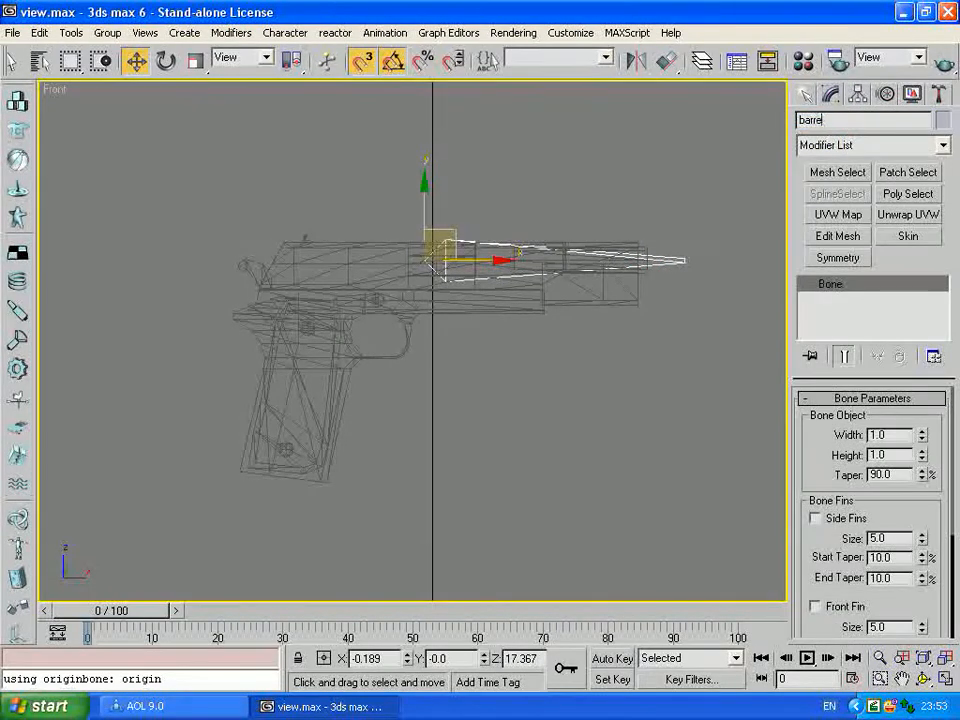
# Step: Move the barrel bone about -0.28 along Y so it sits centred inside the pistol
pyautogui.click(944, 679)
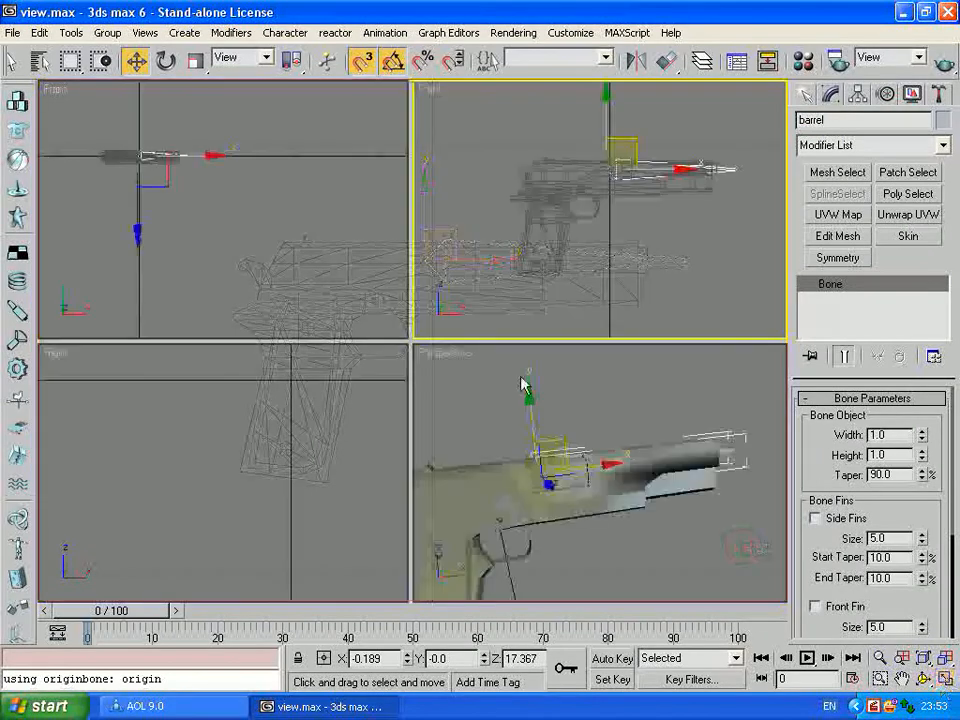
pyautogui.click(923, 679)
pyautogui.moveTo(545, 440); pyautogui.dragTo(620, 482)
pyautogui.press('w')
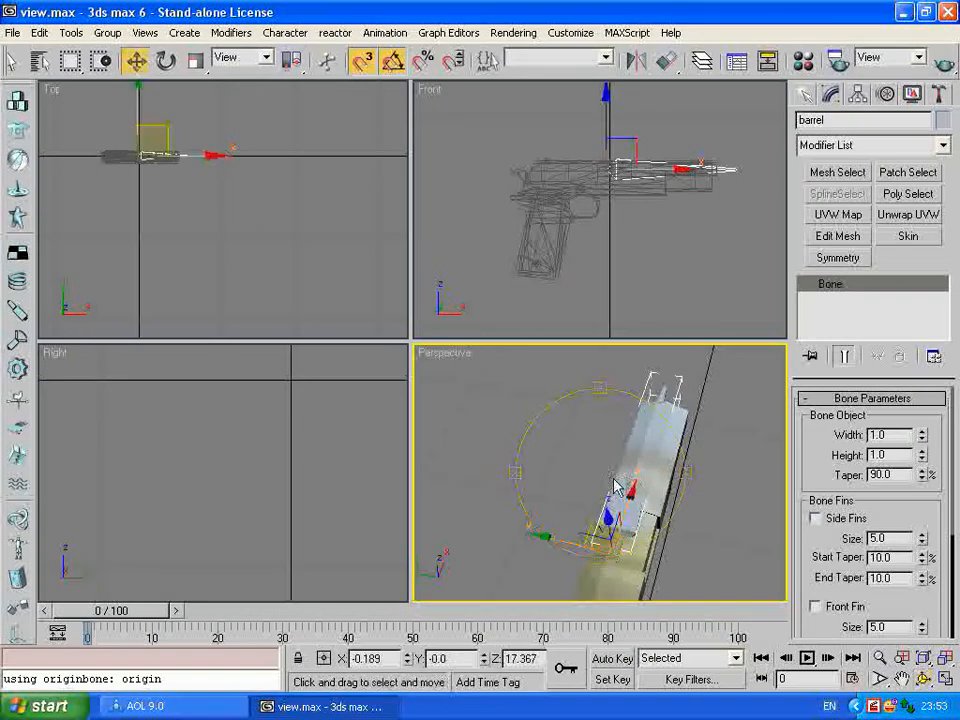
pyautogui.moveTo(568, 543); pyautogui.dragTo(567, 542)
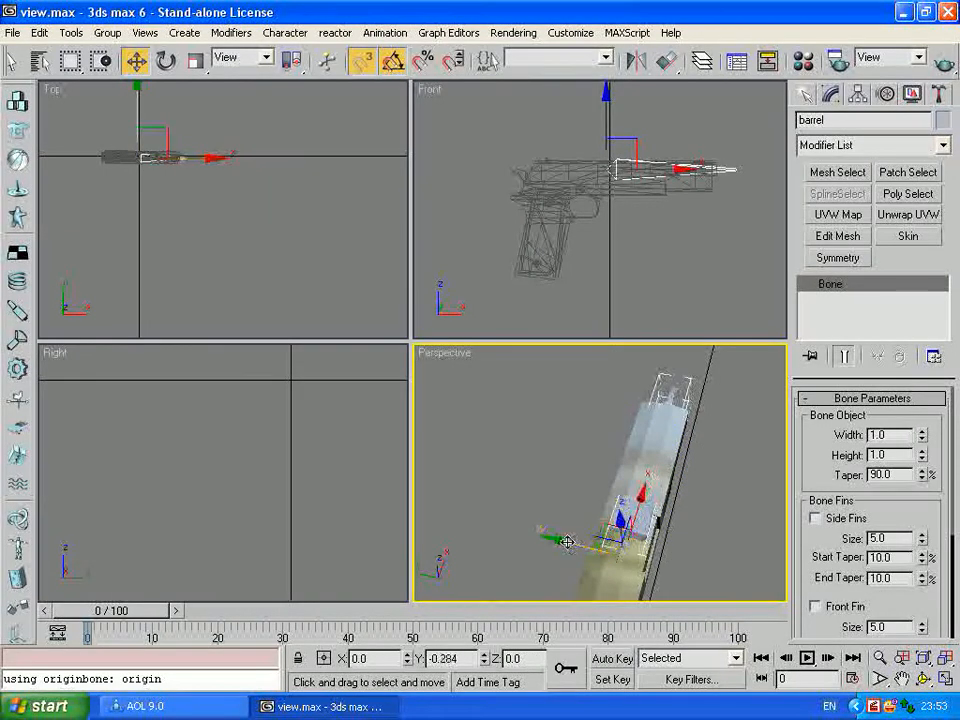
# Step: Examine the pistol from the side in perspective with its mesh and barrel bone selected together
pyautogui.click(705, 520)
pyautogui.hotkey('ctrl', 'r')
pyautogui.moveTo(611, 489); pyautogui.dragTo(515, 425, button='middle')
pyautogui.moveTo(515, 425); pyautogui.dragTo(544, 439)
pyautogui.press('w')
pyautogui.moveTo(707, 418); pyautogui.dragTo(463, 522)
pyautogui.moveTo(465, 525); pyautogui.dragTo(534, 495, button='middle')
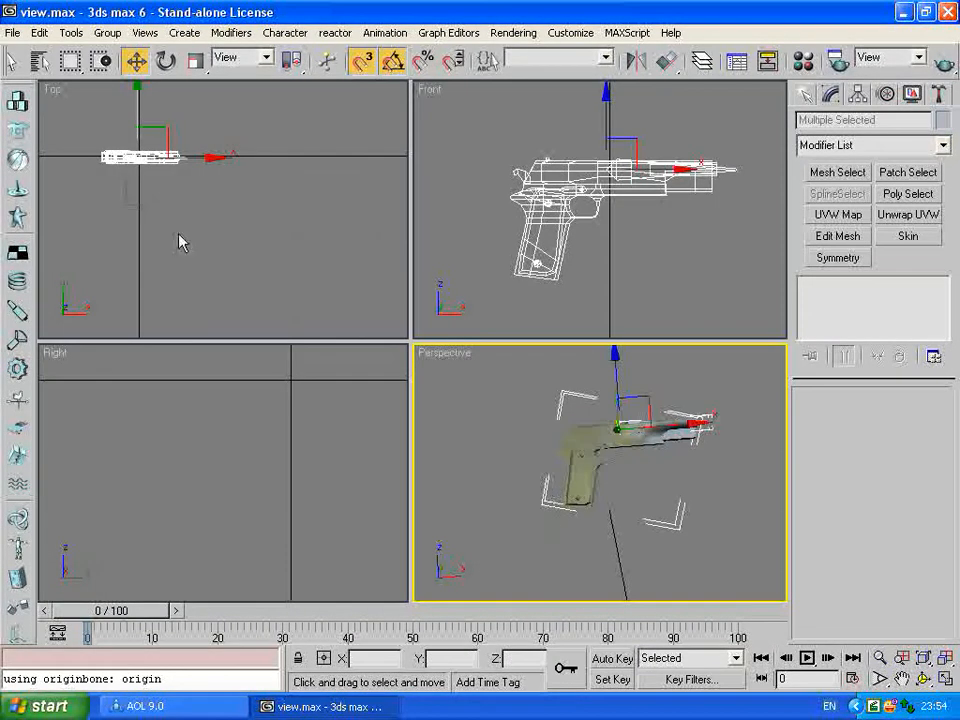
# Step: Merge all objects from hands.max in the weapons folder into the scene
pyautogui.click(13, 32)
pyautogui.click(64, 236)
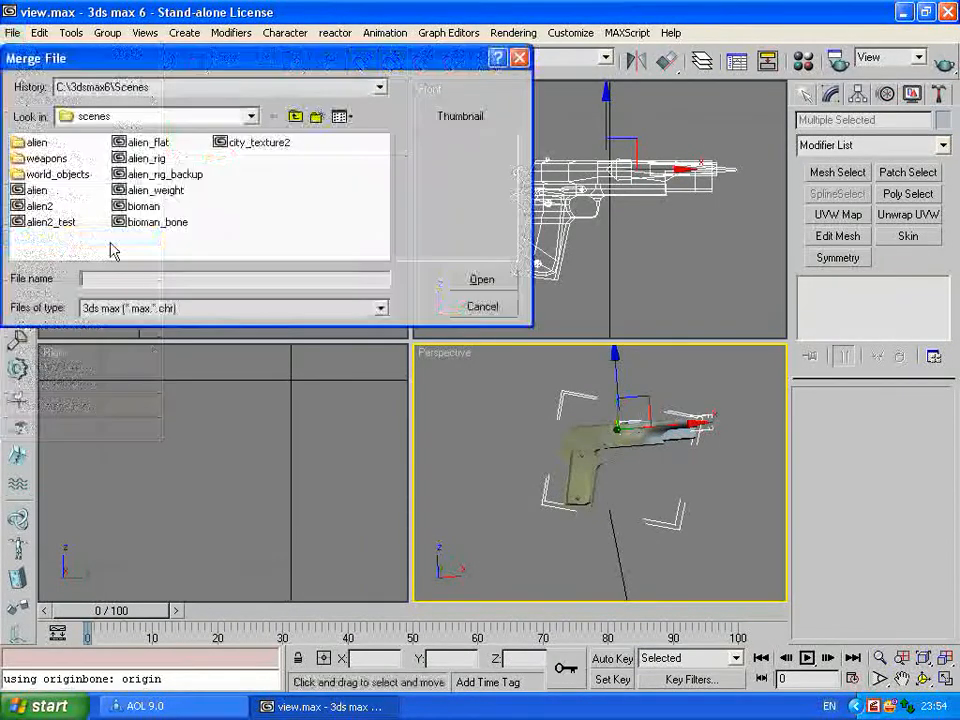
pyautogui.doubleClick(46, 158)
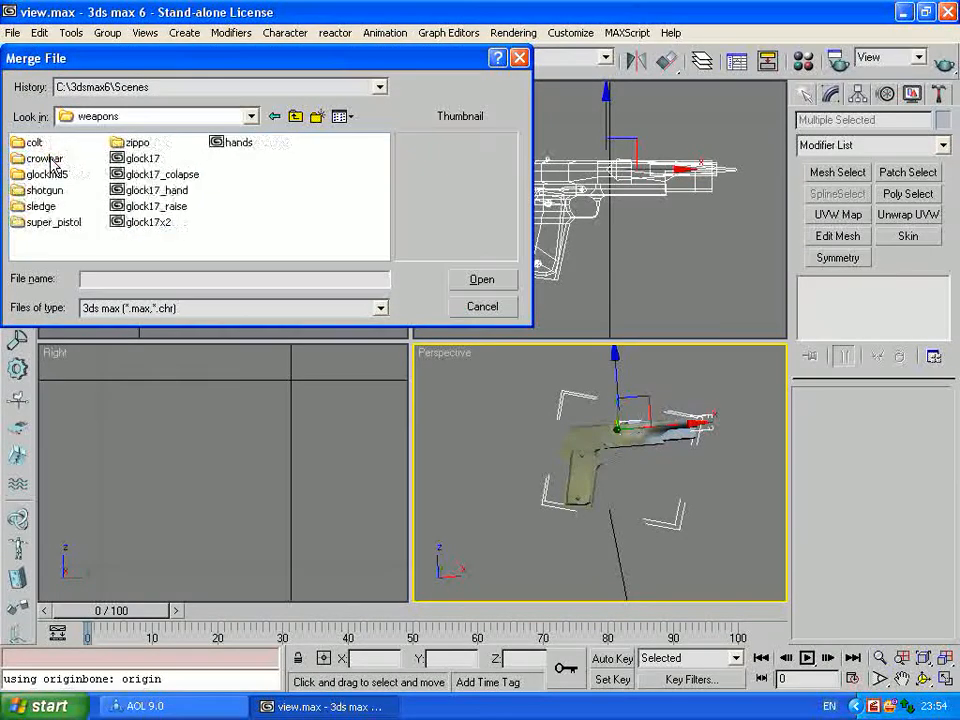
pyautogui.doubleClick(237, 143)
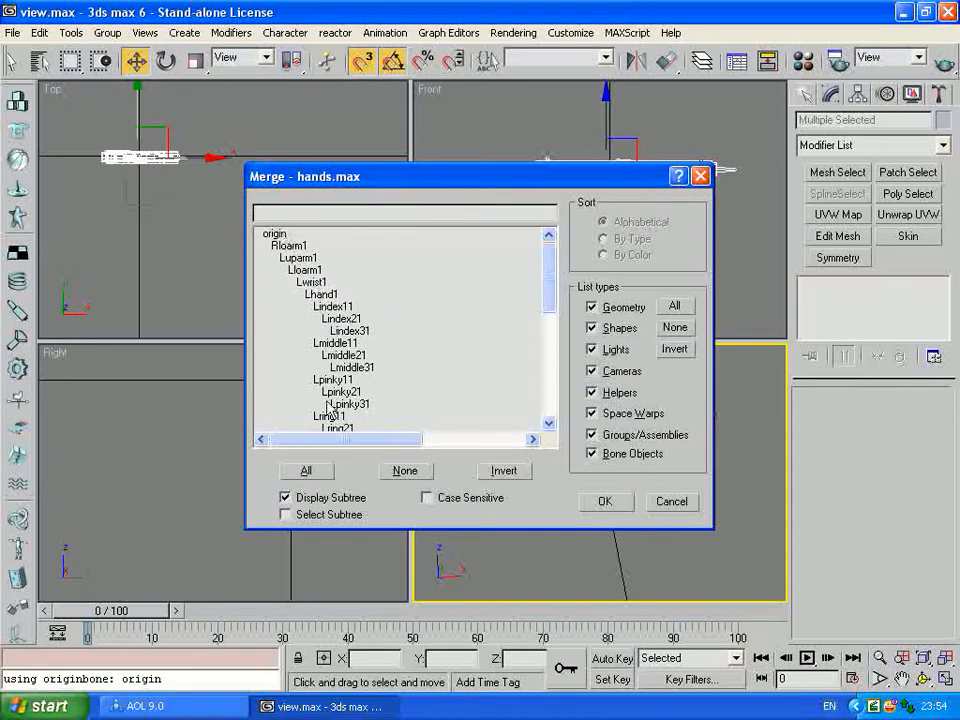
pyautogui.click(307, 470)
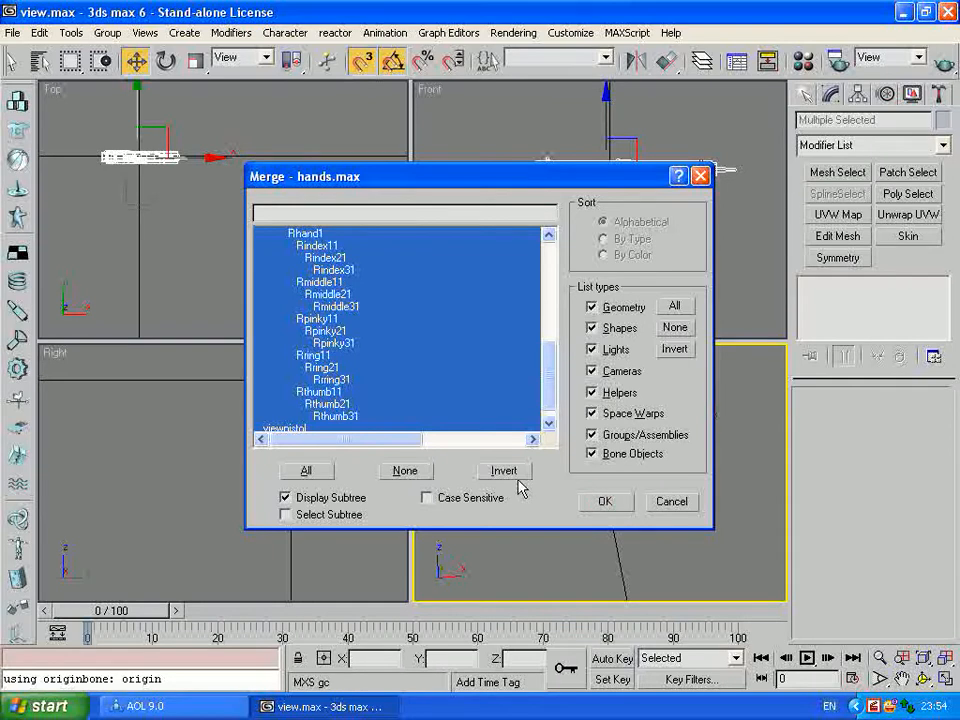
pyautogui.press('Return')
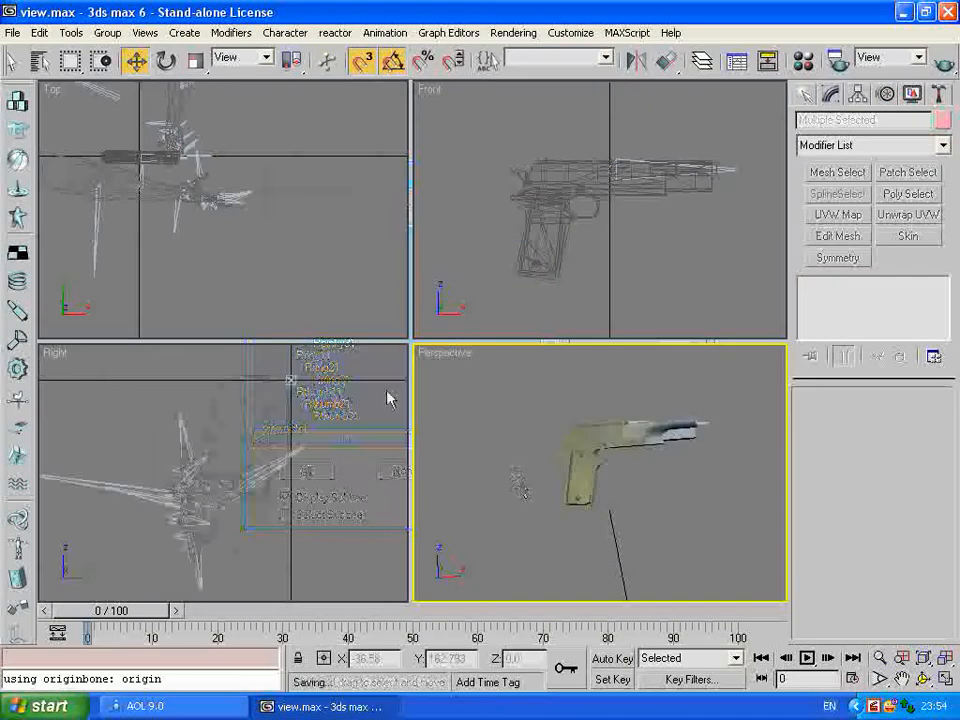
# Step: Examine the merged arms and their bones relative to the pistol in the perspective view
pyautogui.moveTo(594, 428); pyautogui.dragTo(634, 490, button='middle')
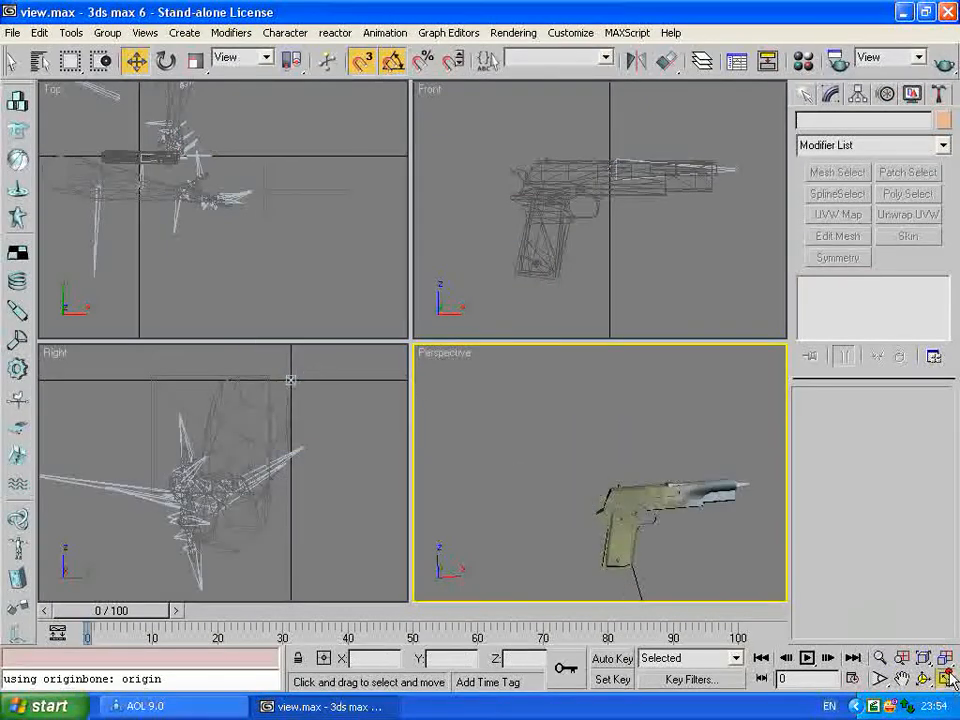
pyautogui.click(945, 679)
pyautogui.click(923, 679)
pyautogui.moveTo(456, 414); pyautogui.dragTo(402, 384)
pyautogui.rightClick(392, 308)
pyautogui.moveTo(504, 392); pyautogui.dragTo(363, 350, button='middle')
pyautogui.scroll(2, 452, 364)
pyautogui.scroll(-2, 452, 364)
# Step: Draw a horizontal bone in the Front view on the zero line beyond the fingers, starting at about X 16.4
pyautogui.press('f')
pyautogui.scroll(-6, 413, 372)
pyautogui.moveTo(444, 433); pyautogui.dragTo(384, 322, button='middle')
pyautogui.scroll(3, 390, 335)
pyautogui.moveTo(442, 414); pyautogui.dragTo(396, 364, button='middle')
pyautogui.scroll(2, 405, 380)
pyautogui.click(806, 95)
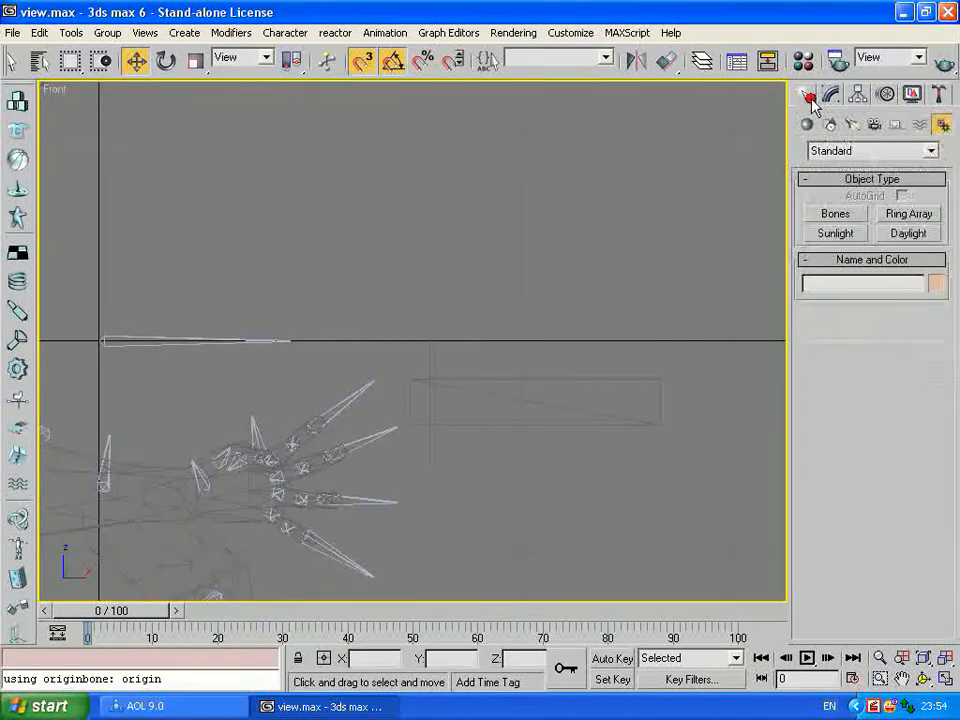
pyautogui.click(860, 214)
pyautogui.click(447, 345)
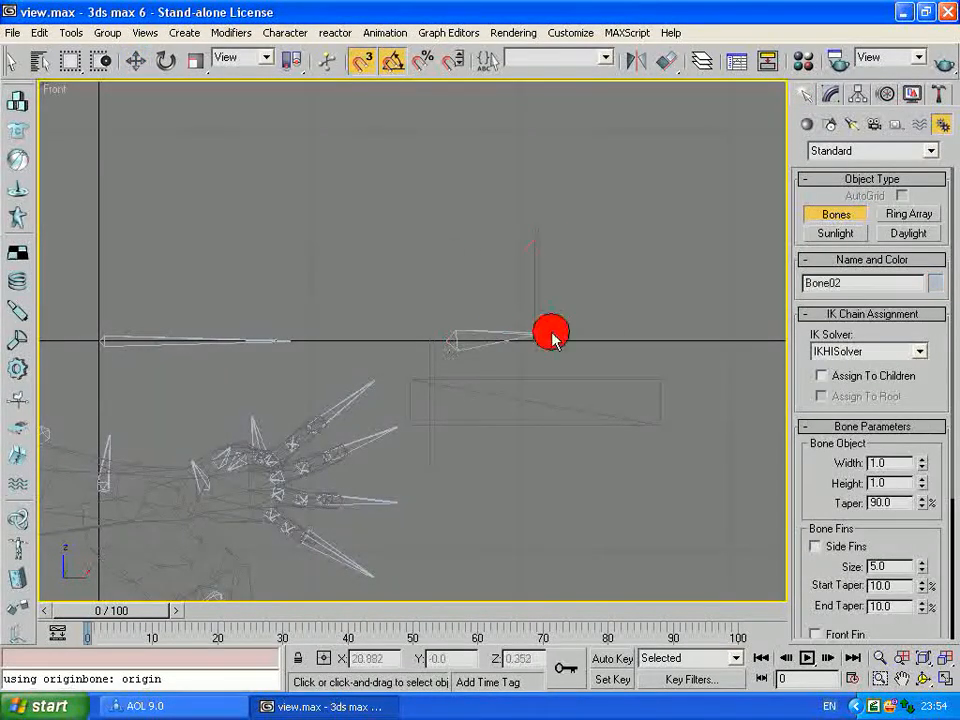
pyautogui.click(664, 343)
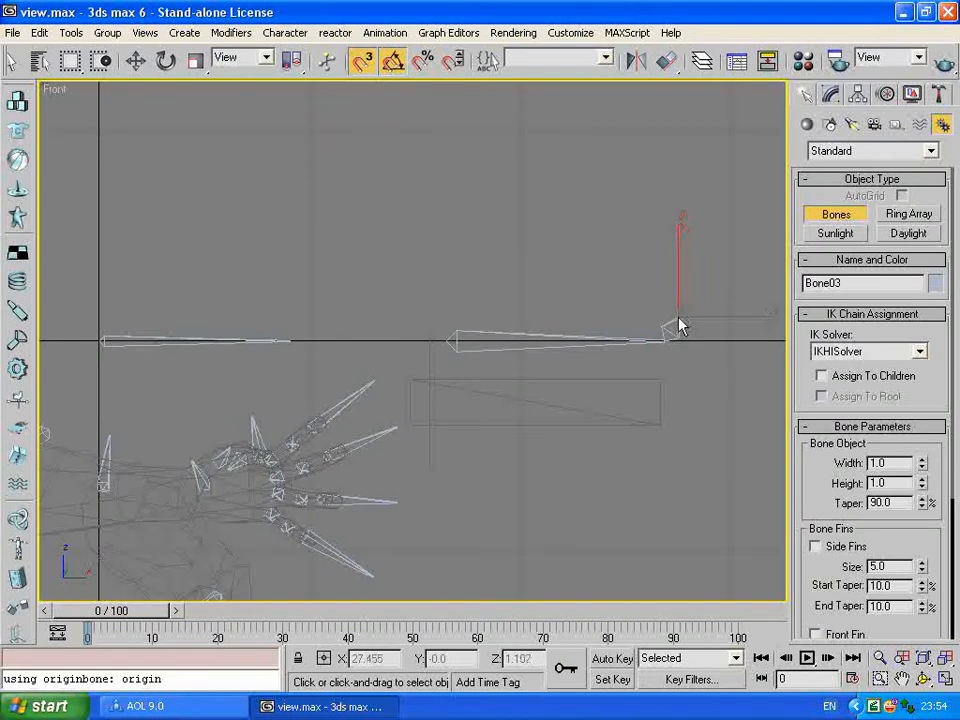
pyautogui.rightClick(681, 336)
# Step: Select the new horizontal bone and open its name for editing
pyautogui.press('w')
pyautogui.click(559, 346)
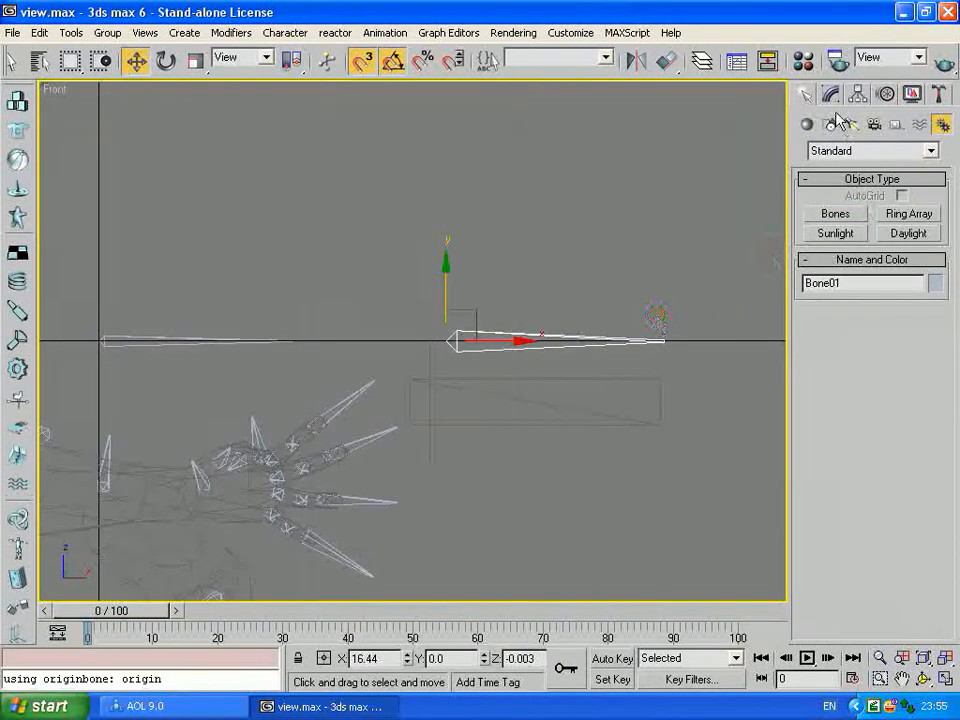
pyautogui.click(830, 94)
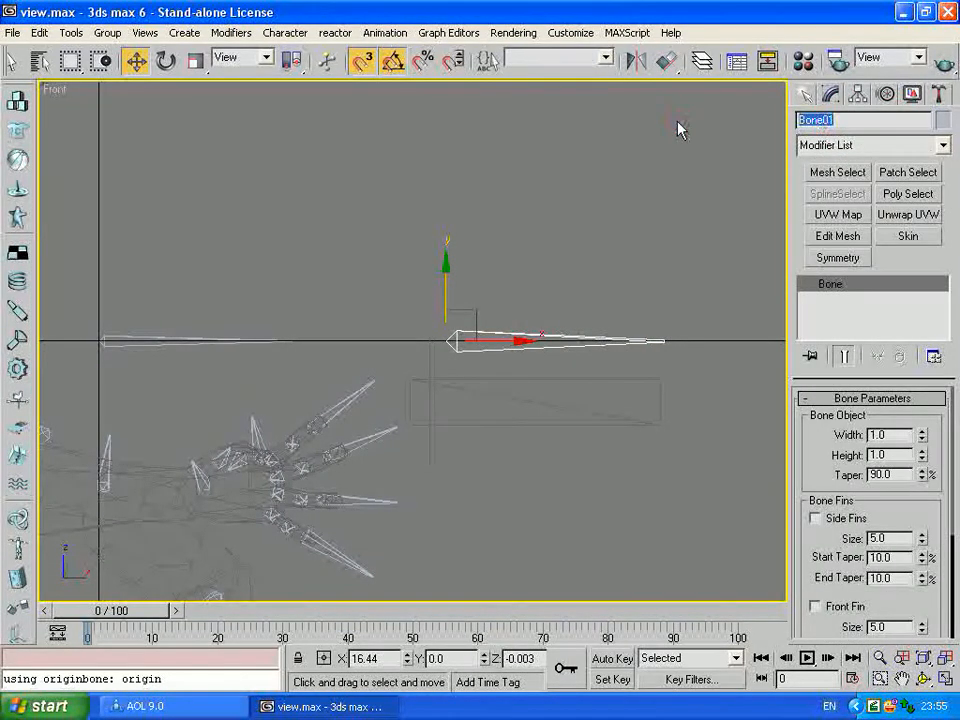
pyautogui.click(538, 281)
# Step: Examine how the new bone, the arms and the pistol are placed in the Front and perspective views
pyautogui.moveTo(435, 328); pyautogui.dragTo(484, 296, button='middle')
pyautogui.moveTo(340, 334); pyautogui.dragTo(468, 300, button='middle')
pyautogui.scroll(-2, 473, 310)
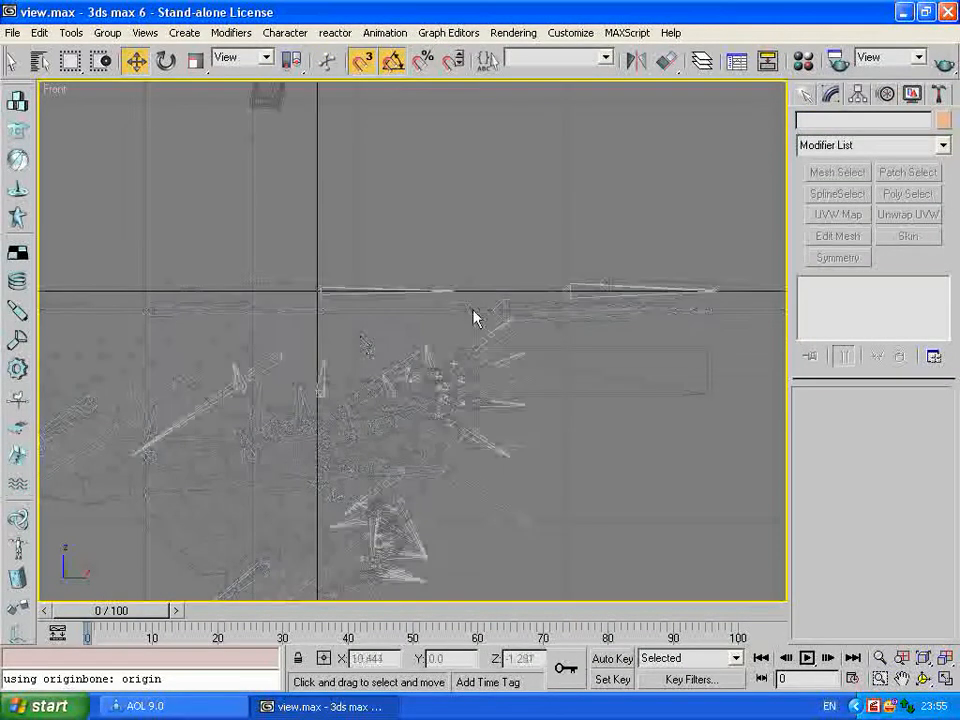
pyautogui.scroll(-1, 468, 316)
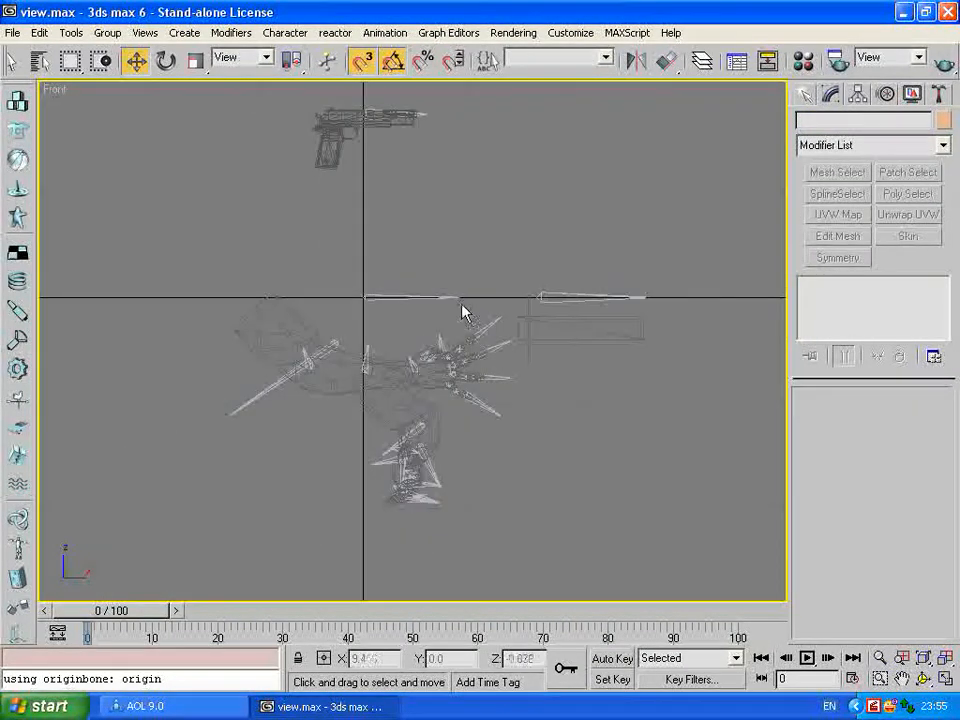
pyautogui.click(945, 678)
pyautogui.click(924, 679)
pyautogui.hotkey('alt', 'w')
pyautogui.moveTo(456, 422); pyautogui.dragTo(424, 416)
pyautogui.rightClick(424, 416)
# Step: Select the viewpistol arms mesh and inspect the Skin modifier in its modifier stack
pyautogui.click(544, 407)
pyautogui.moveTo(612, 393); pyautogui.dragTo(557, 401, button='middle')
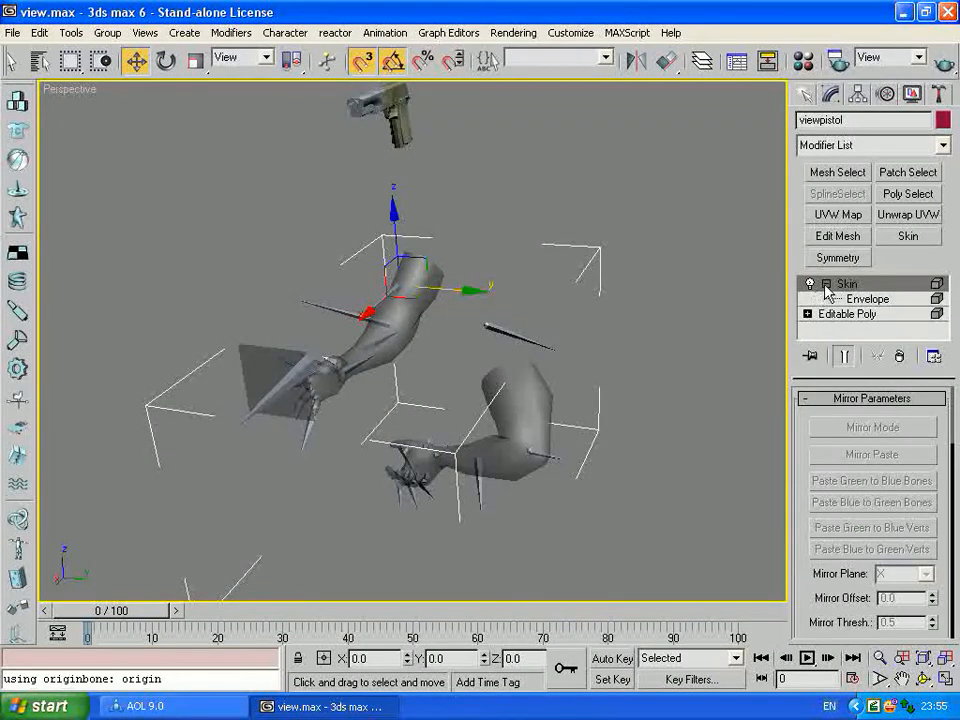
pyautogui.click(825, 284)
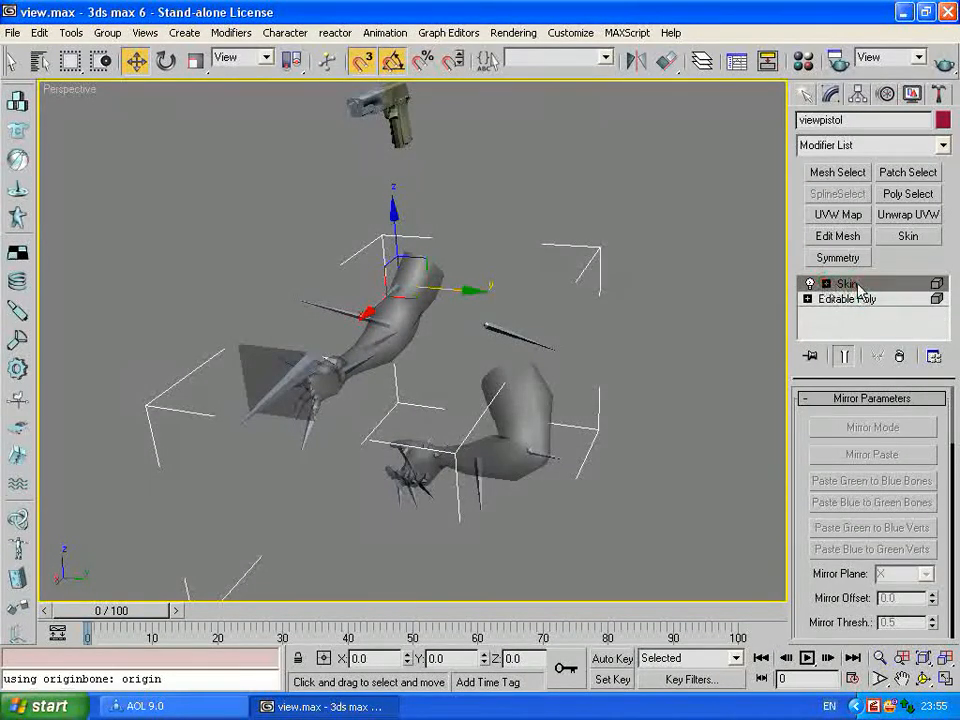
pyautogui.scroll(-5, 491, 264)
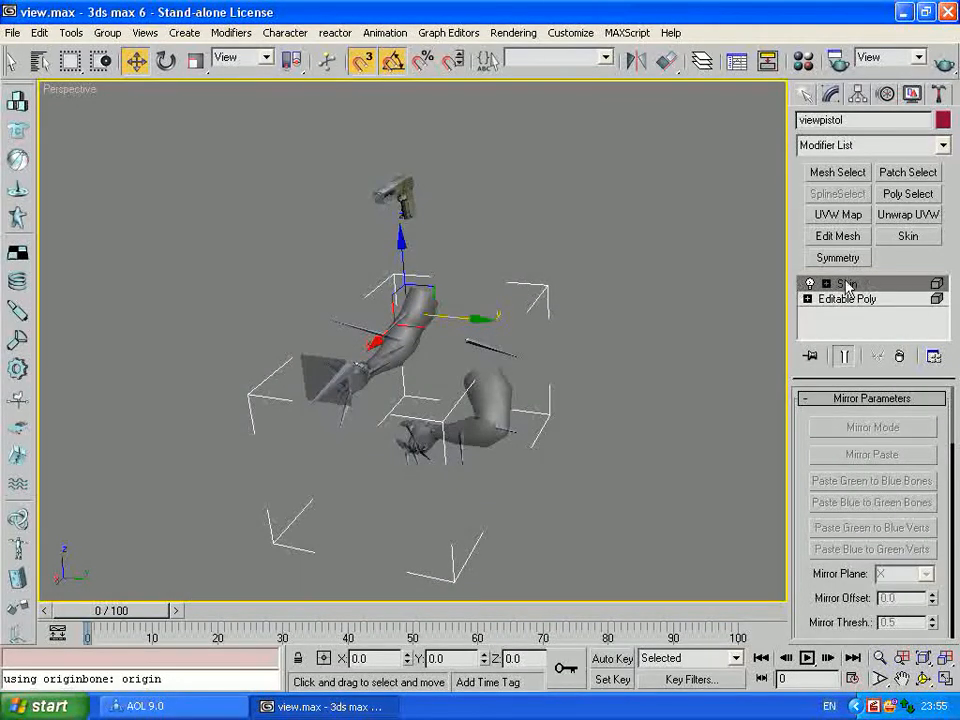
# Step: Compare the pistol mesh, the arms mesh and the origin bone by selecting each in the perspective view
pyautogui.scroll(2, 400, 254)
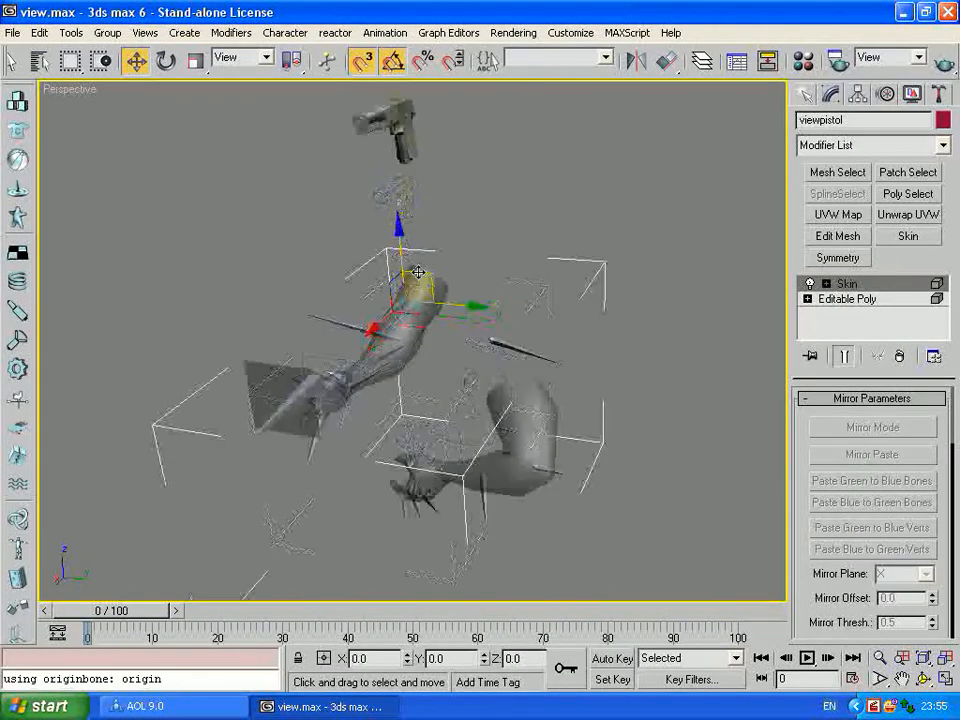
pyautogui.click(394, 112)
pyautogui.click(413, 283)
pyautogui.click(391, 120)
pyautogui.click(400, 304)
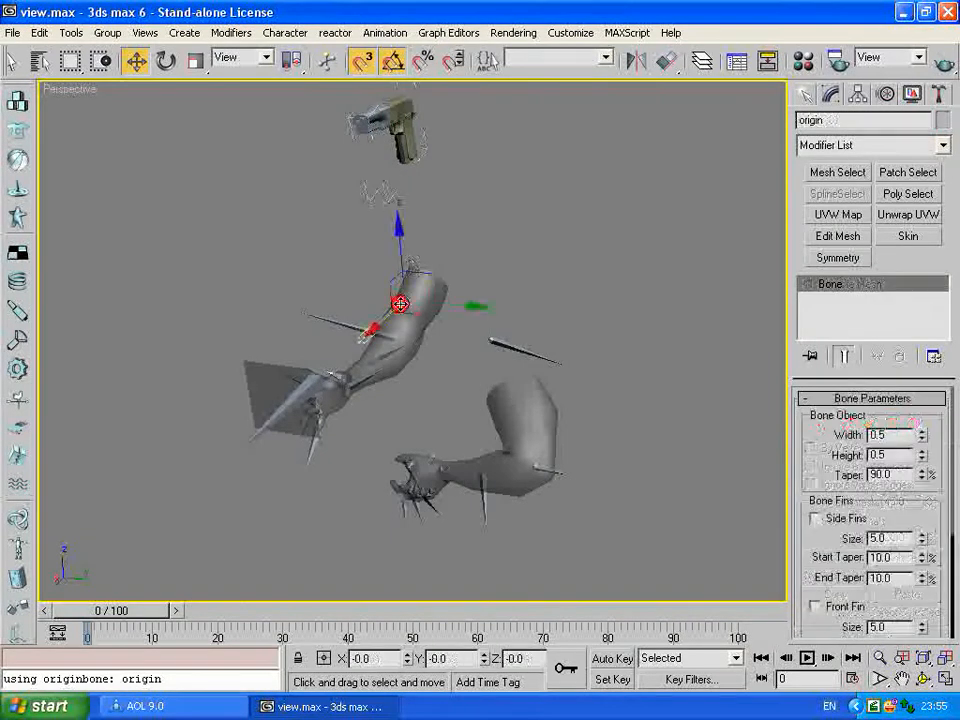
pyautogui.click(448, 324)
pyautogui.click(428, 318)
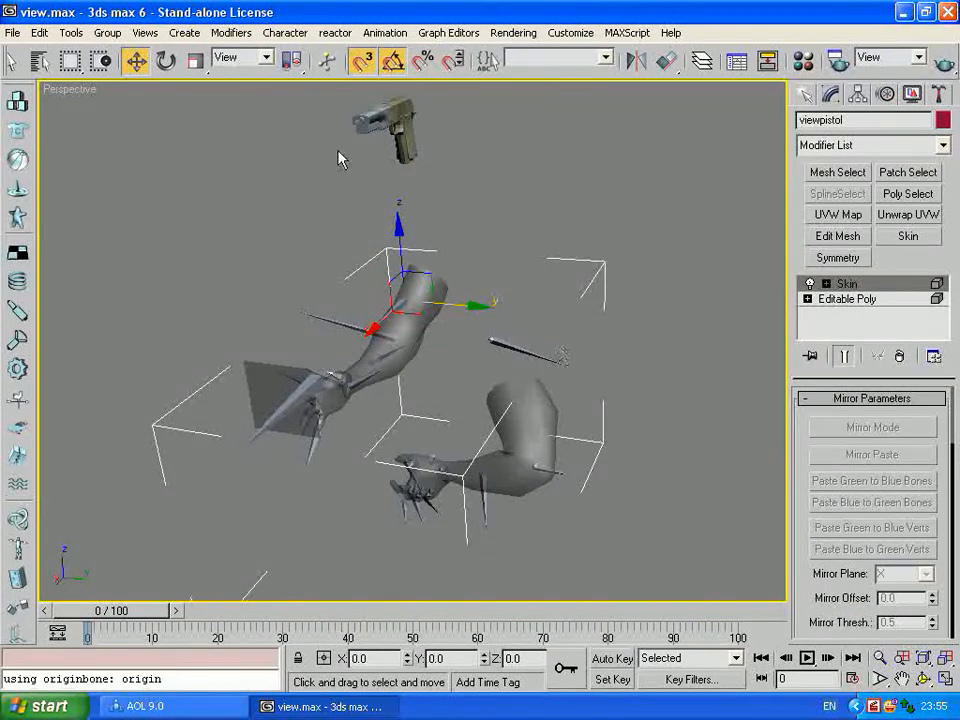
pyautogui.click(397, 119)
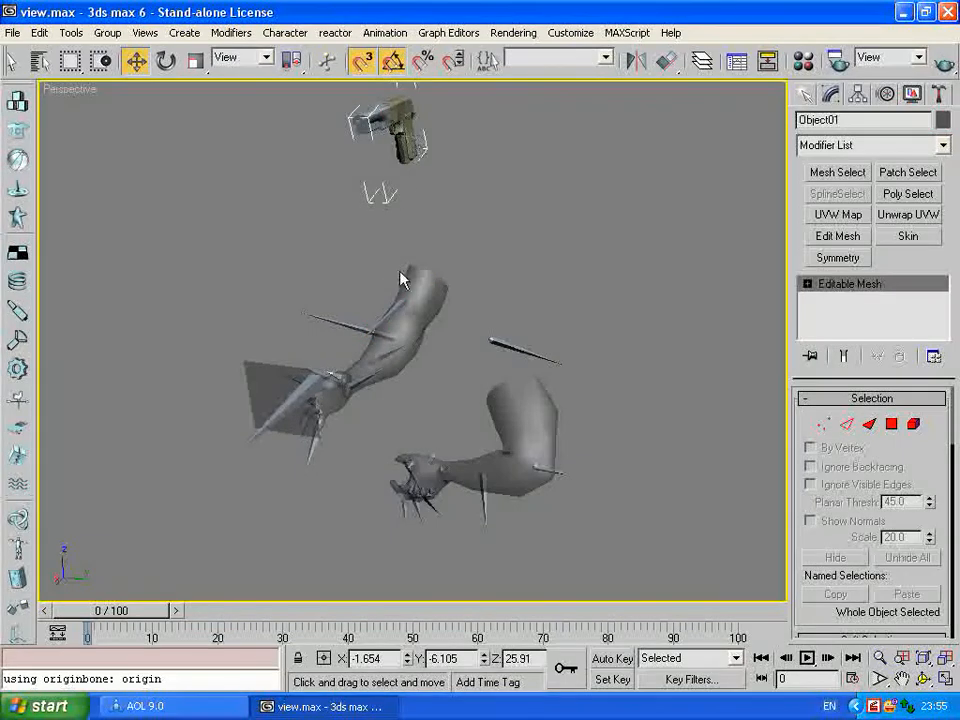
pyautogui.moveTo(481, 322); pyautogui.dragTo(439, 287, button='middle')
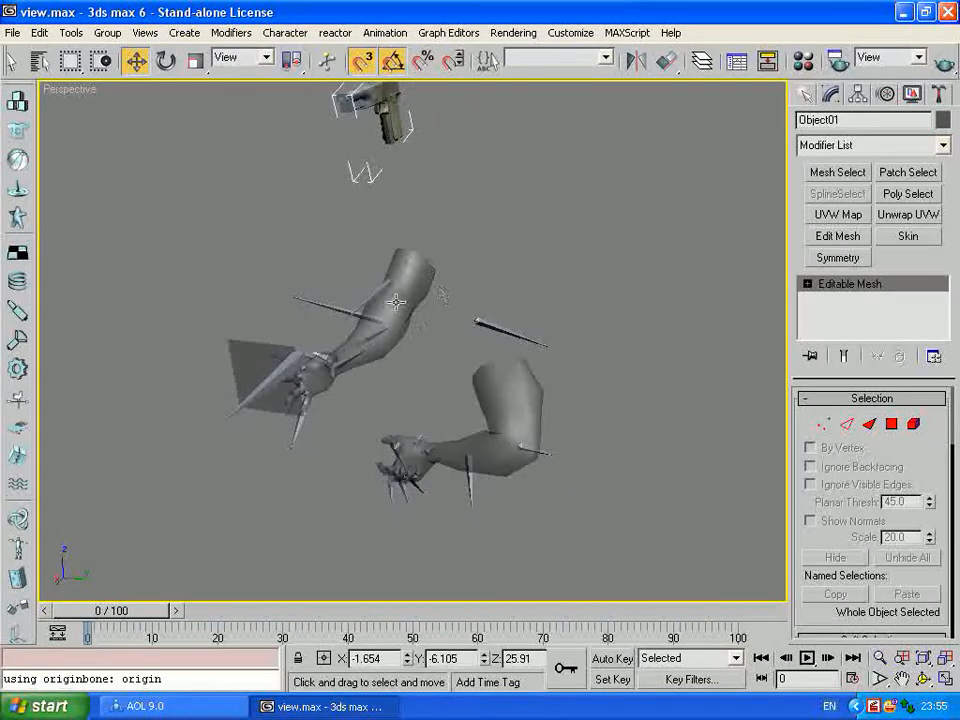
# Step: Collapse the entire modifier stack of the viewpistol arms mesh into an Editable Poly
pyautogui.click(421, 280)
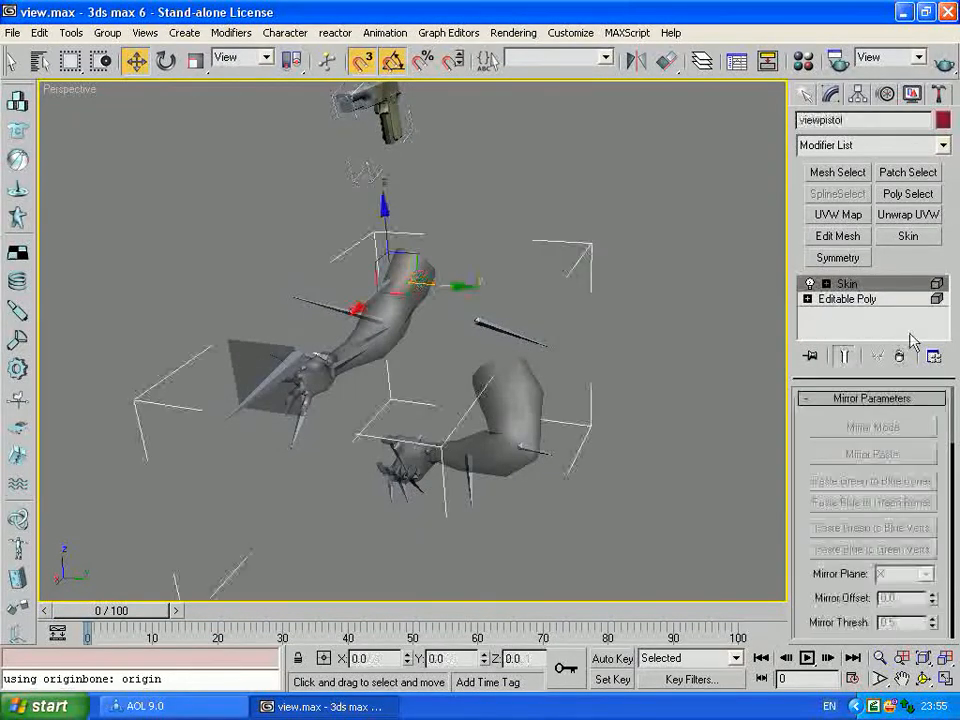
pyautogui.rightClick(852, 320)
pyautogui.click(770, 472)
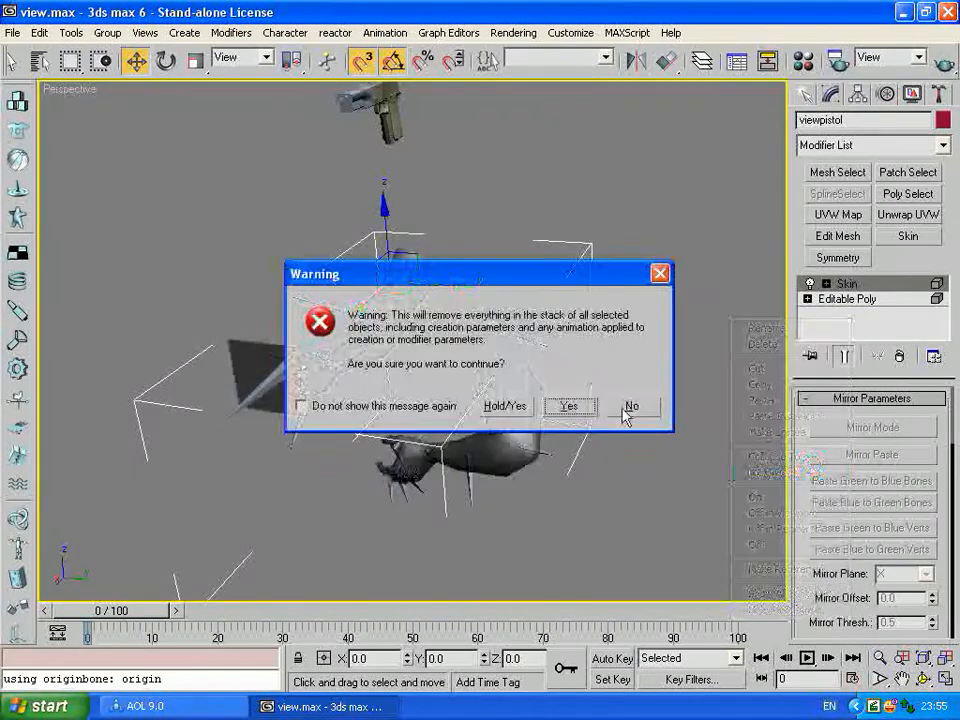
pyautogui.click(568, 406)
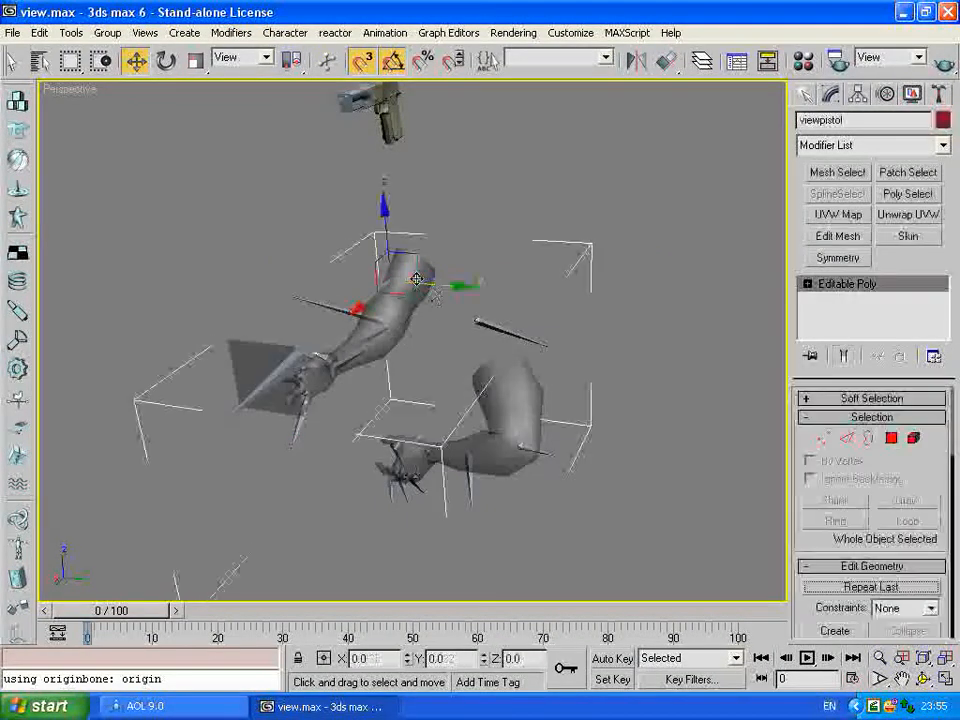
# Step: Delete the bent second arm as an element of the viewpistol mesh and leave element editing
pyautogui.click(913, 438)
pyautogui.click(553, 407)
pyautogui.click(540, 396)
pyautogui.press('Delete')
pyautogui.click(452, 408)
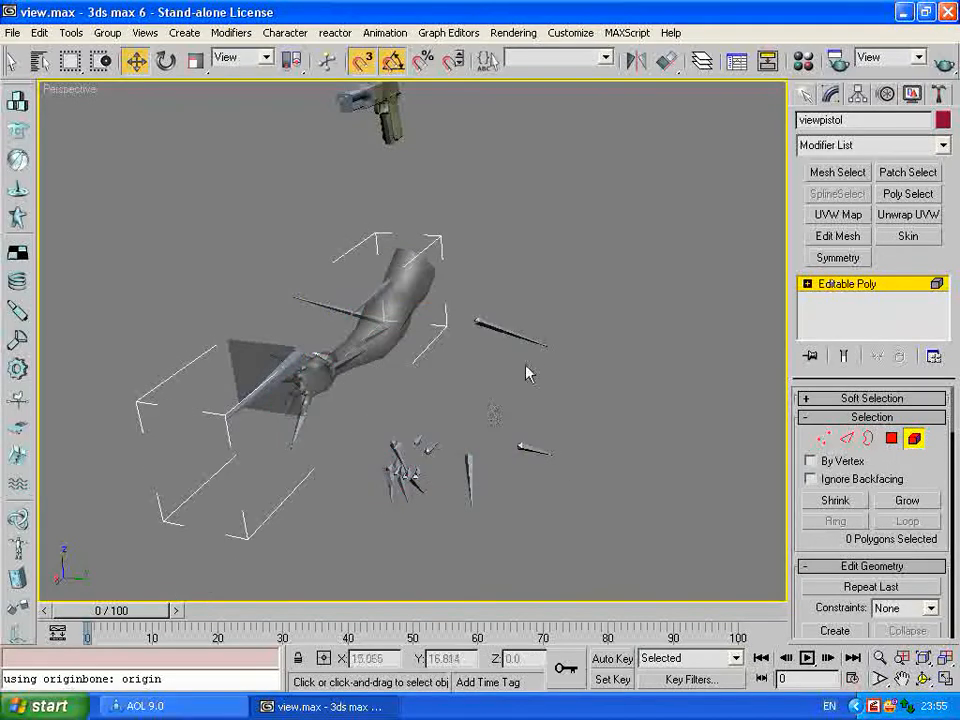
pyautogui.click(622, 348)
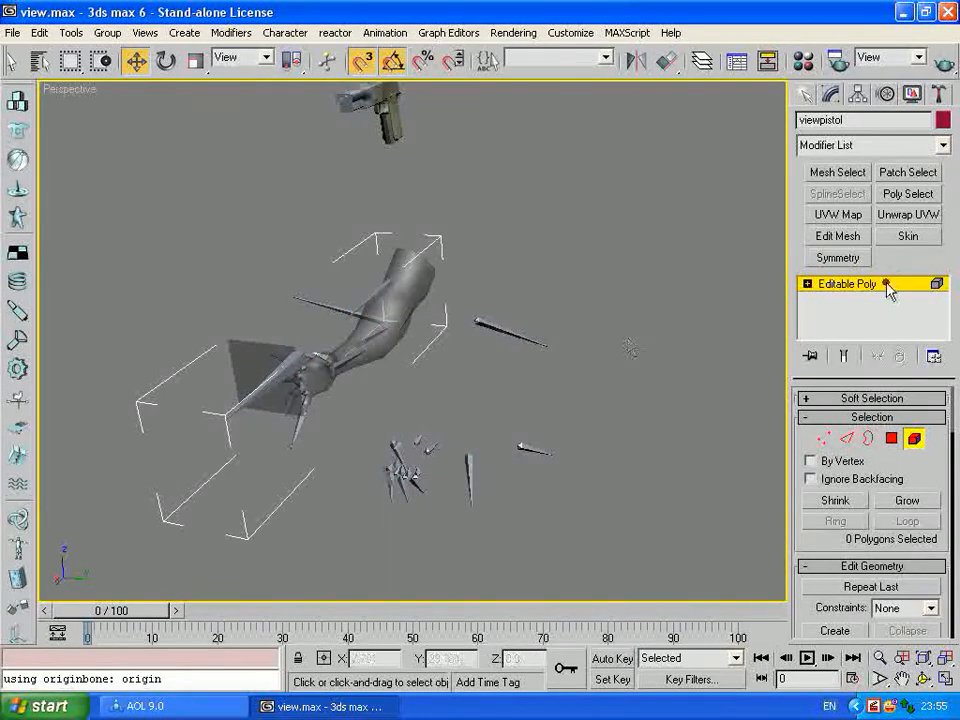
pyautogui.click(887, 285)
# Step: Delete all the leftover bones that belonged to the removed arm, including its loose upper bone
pyautogui.click(733, 298)
pyautogui.click(662, 297)
pyautogui.moveTo(579, 292); pyautogui.dragTo(458, 367)
pyautogui.click(521, 400)
pyautogui.moveTo(604, 407); pyautogui.dragTo(369, 531)
pyautogui.press('Delete')
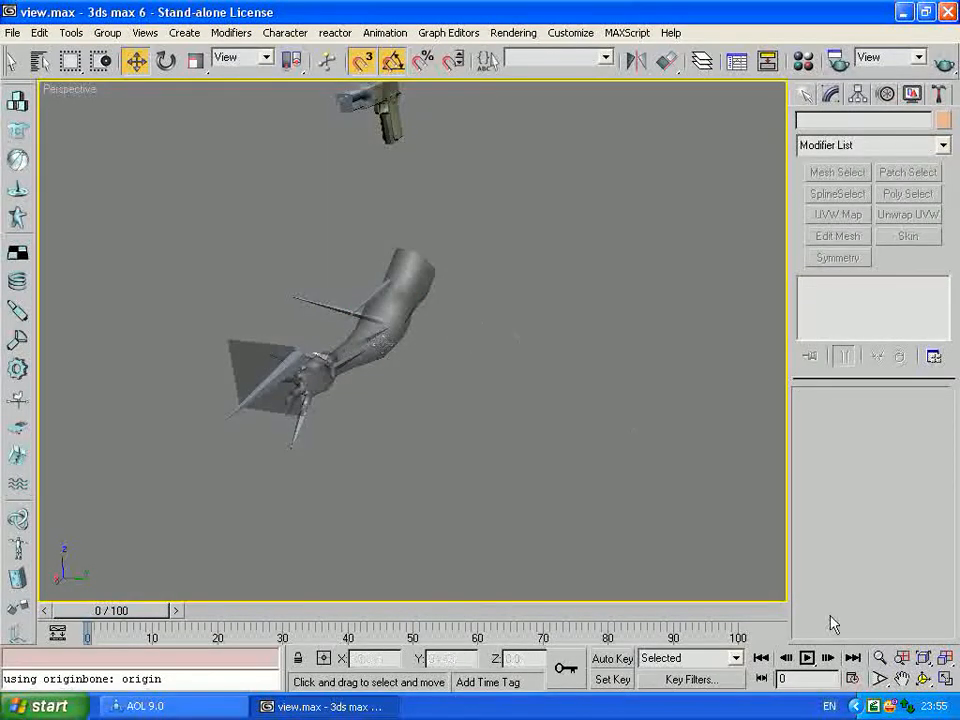
# Step: Examine the pistol, the remaining arm and its bones from several sides in the perspective view
pyautogui.click(922, 680)
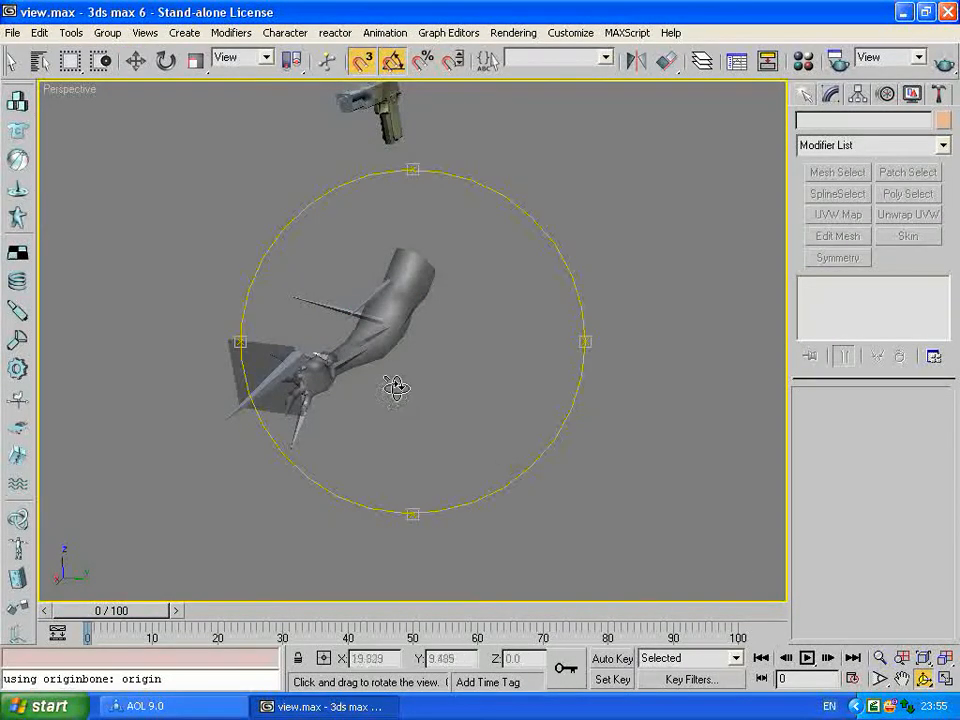
pyautogui.moveTo(371, 374); pyautogui.dragTo(570, 342)
pyautogui.click(136, 61)
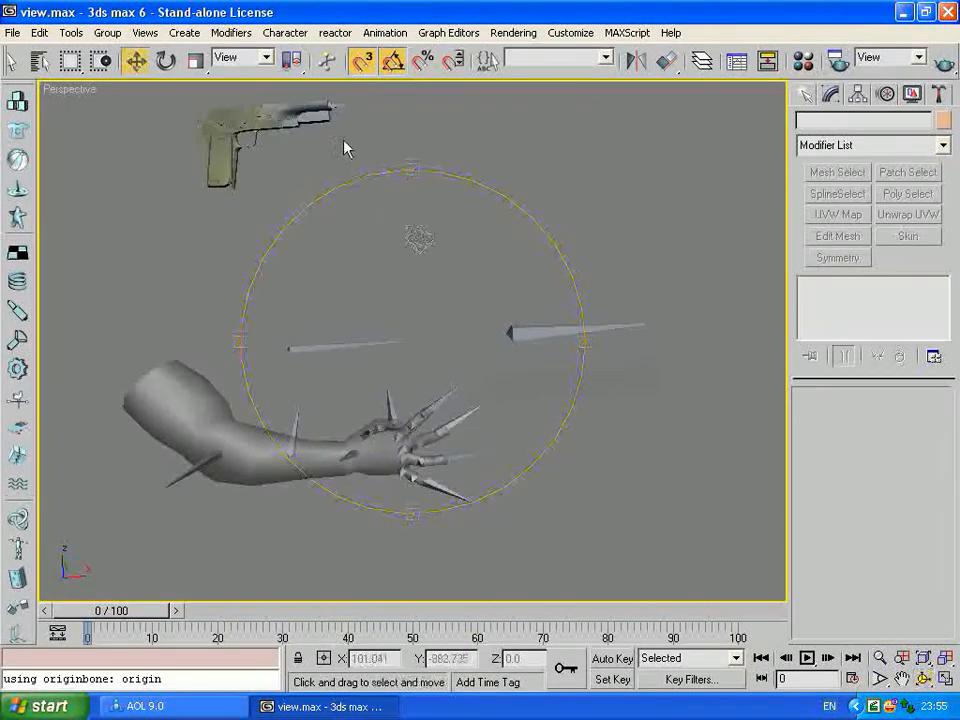
pyautogui.moveTo(380, 149); pyautogui.dragTo(397, 161, button='middle')
pyautogui.moveTo(405, 171); pyautogui.dragTo(249, 110)
pyautogui.moveTo(318, 110); pyautogui.dragTo(444, 168)
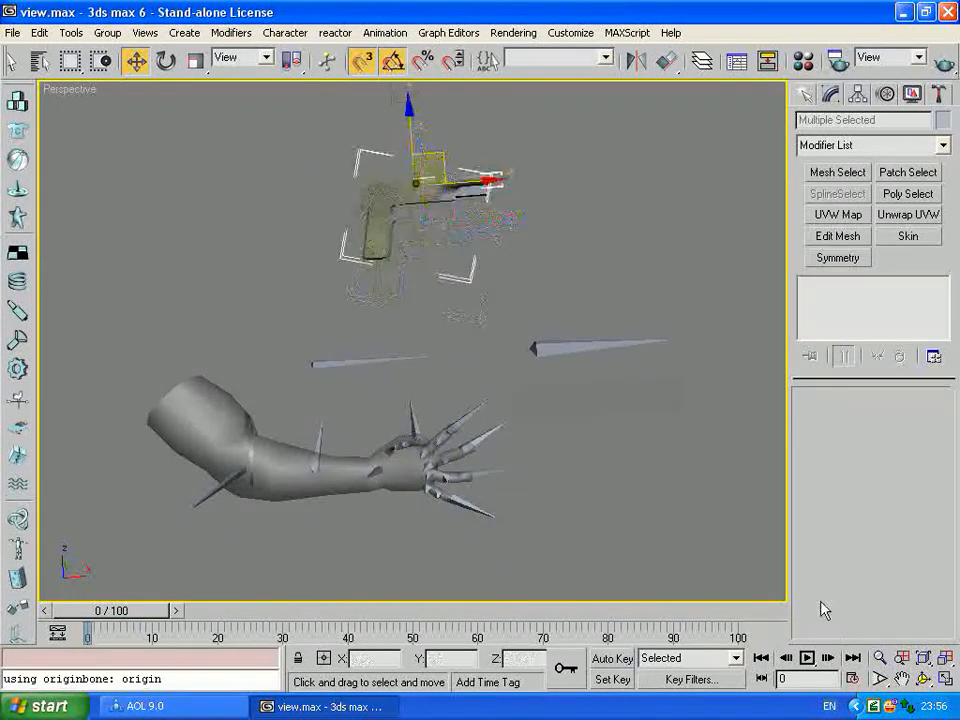
pyautogui.click(922, 680)
pyautogui.moveTo(388, 276); pyautogui.dragTo(427, 310)
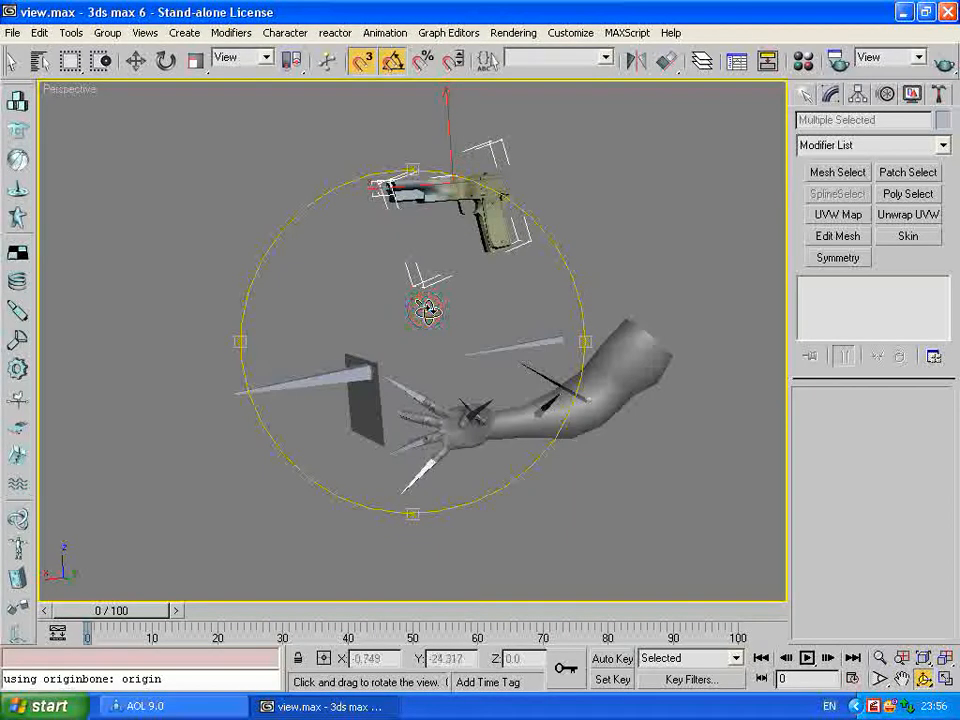
pyautogui.rightClick(431, 312)
pyautogui.click(583, 250)
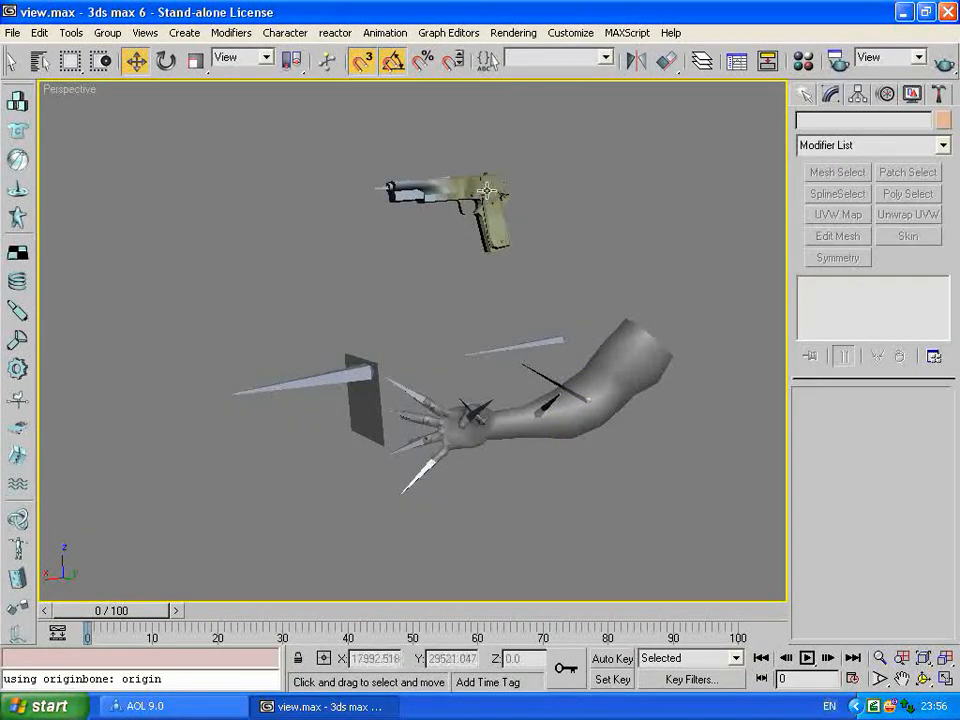
pyautogui.click(922, 680)
pyautogui.moveTo(365, 395); pyautogui.dragTo(684, 424)
pyautogui.moveTo(438, 362); pyautogui.dragTo(452, 388)
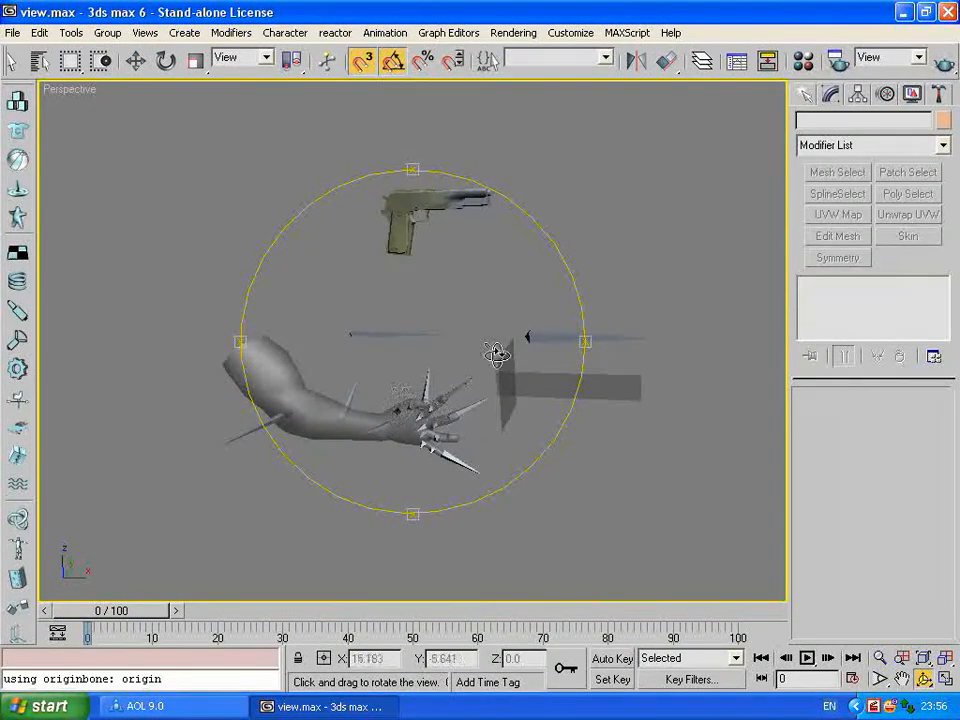
pyautogui.moveTo(407, 437); pyautogui.dragTo(378, 488)
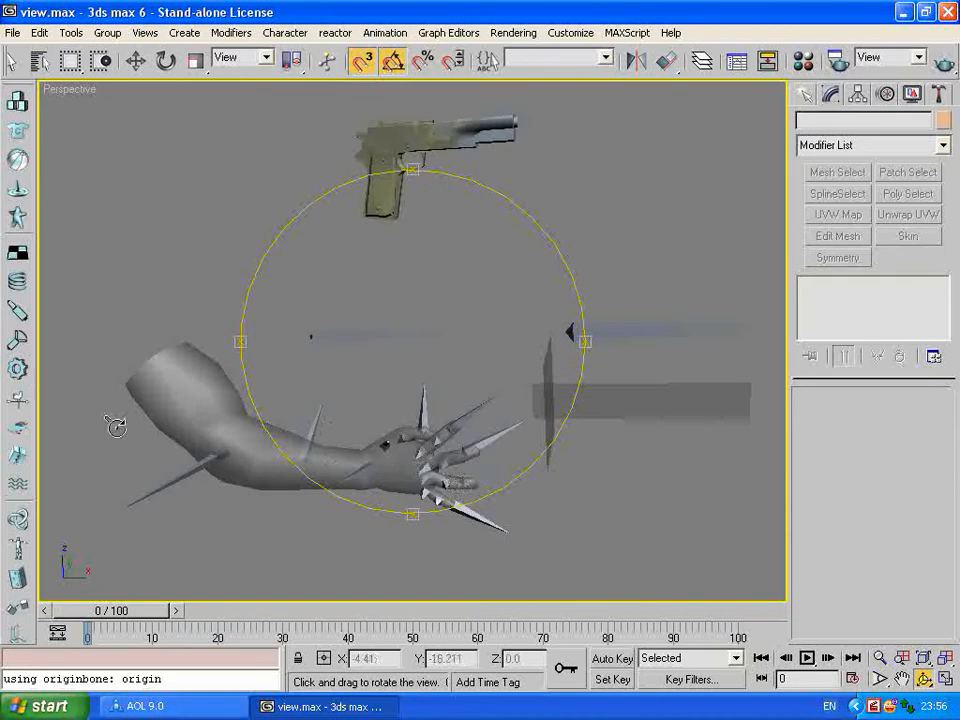
# Step: Select the barrel bone on the pistol and link it to the bone at the arm's wrist
pyautogui.press('w')
pyautogui.click(525, 122)
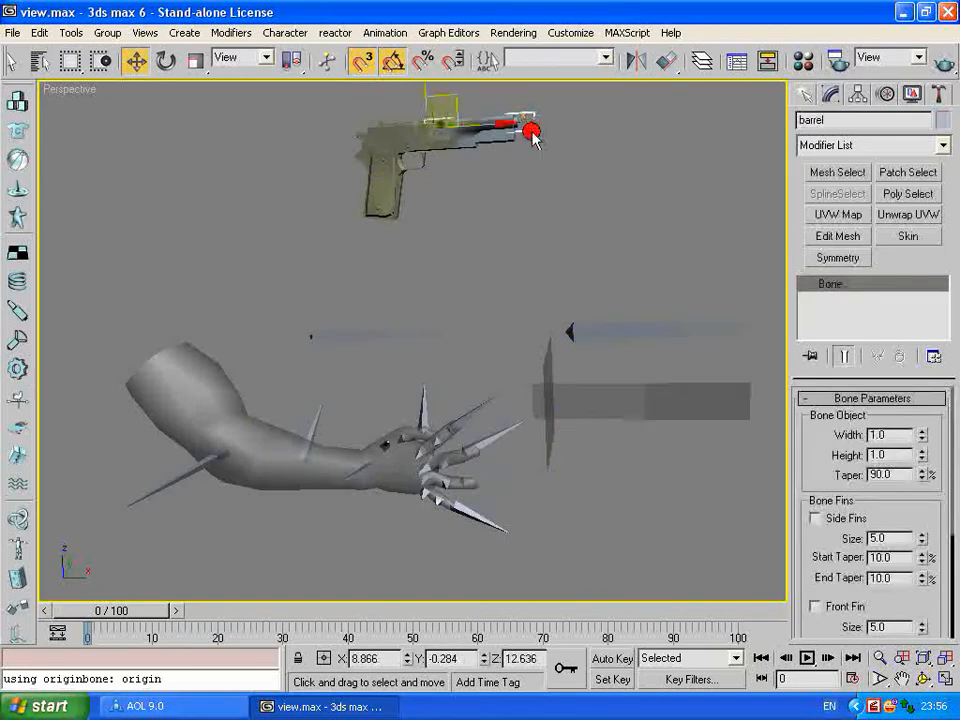
pyautogui.moveTo(486, 225); pyautogui.dragTo(486, 197, button='middle')
pyautogui.moveTo(236, 73); pyautogui.dragTo(474, 73)
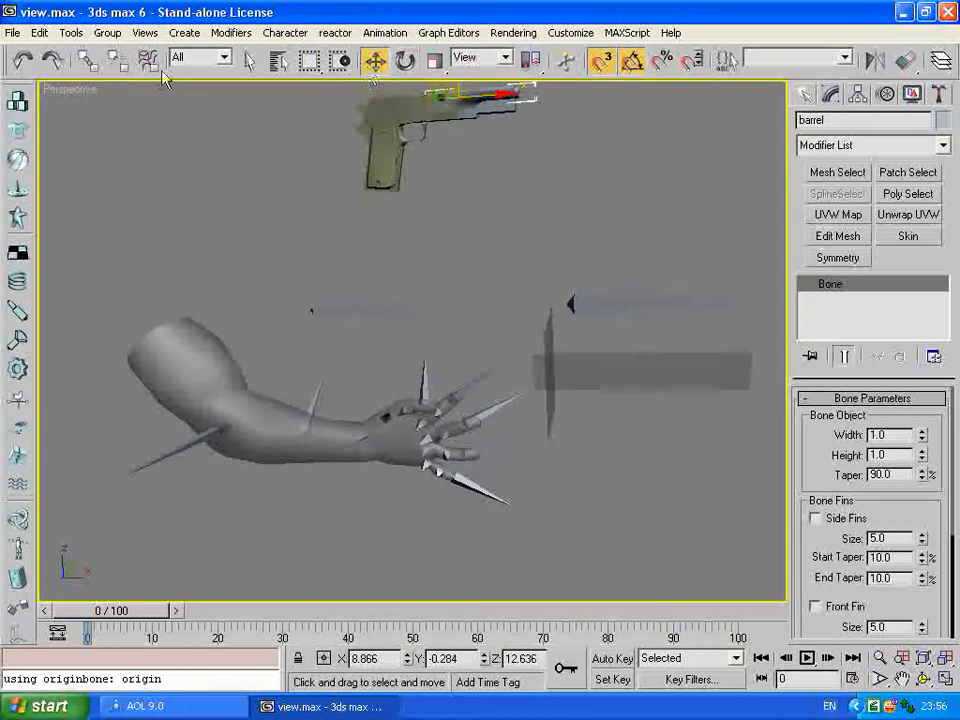
pyautogui.click(88, 62)
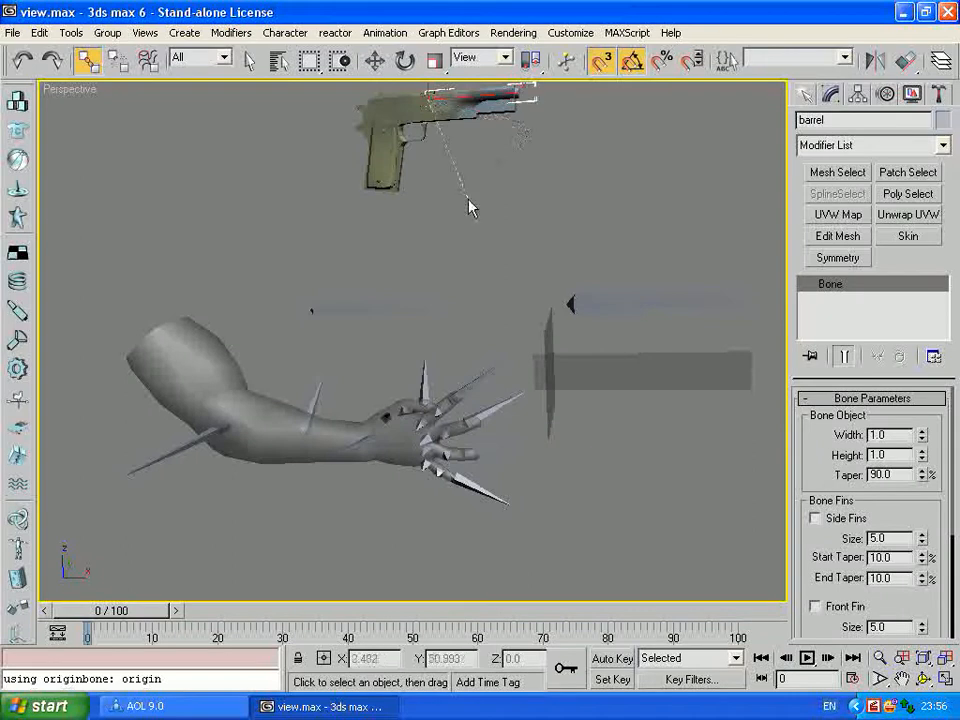
pyautogui.moveTo(405, 403); pyautogui.dragTo(365, 442)
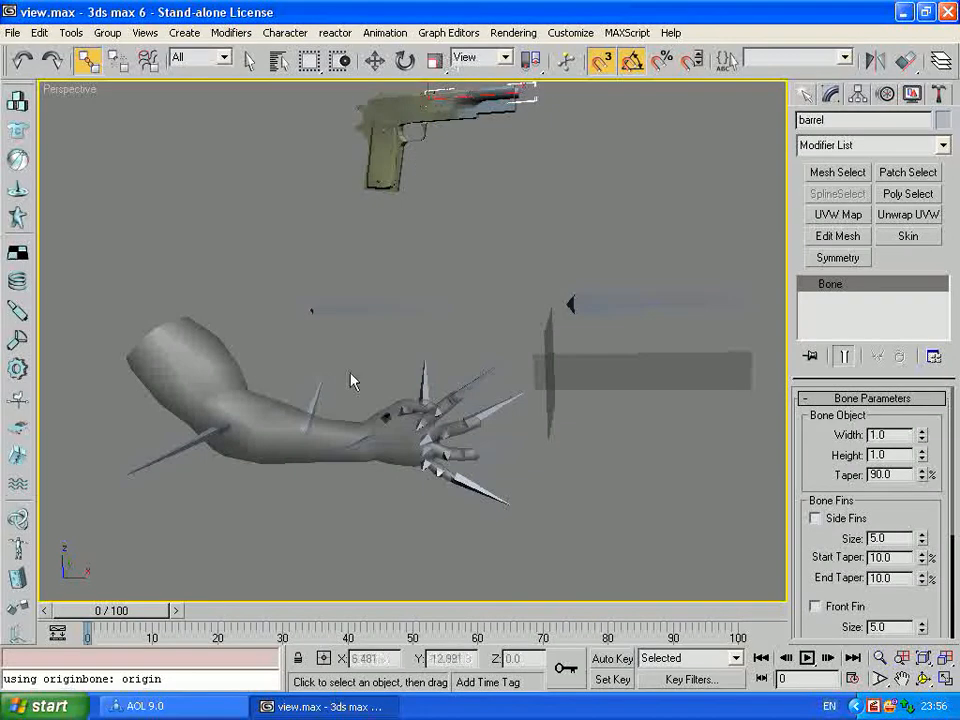
# Step: Link the flash bone to the same wrist bone and clear the selection
pyautogui.click(614, 312)
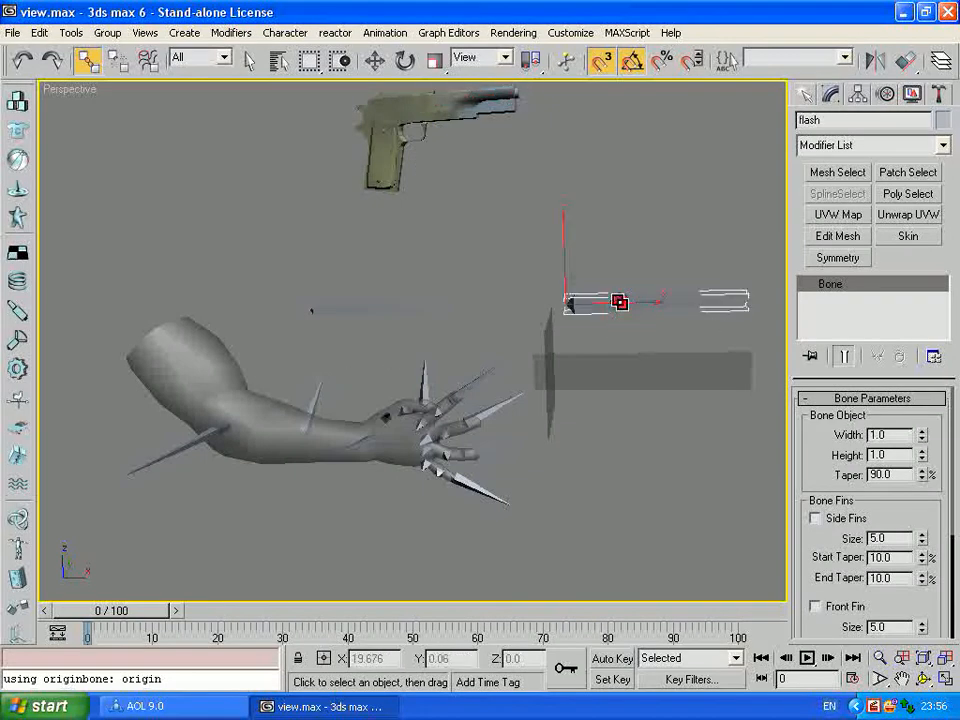
pyautogui.moveTo(376, 437); pyautogui.dragTo(366, 442)
pyautogui.moveTo(472, 447); pyautogui.dragTo(472, 445)
pyautogui.press('w')
pyautogui.click(480, 268)
# Step: Attach the arm mesh to the pistol mesh, matching material IDs to material and condensing materials and IDs
pyautogui.scroll(-2, 490, 295)
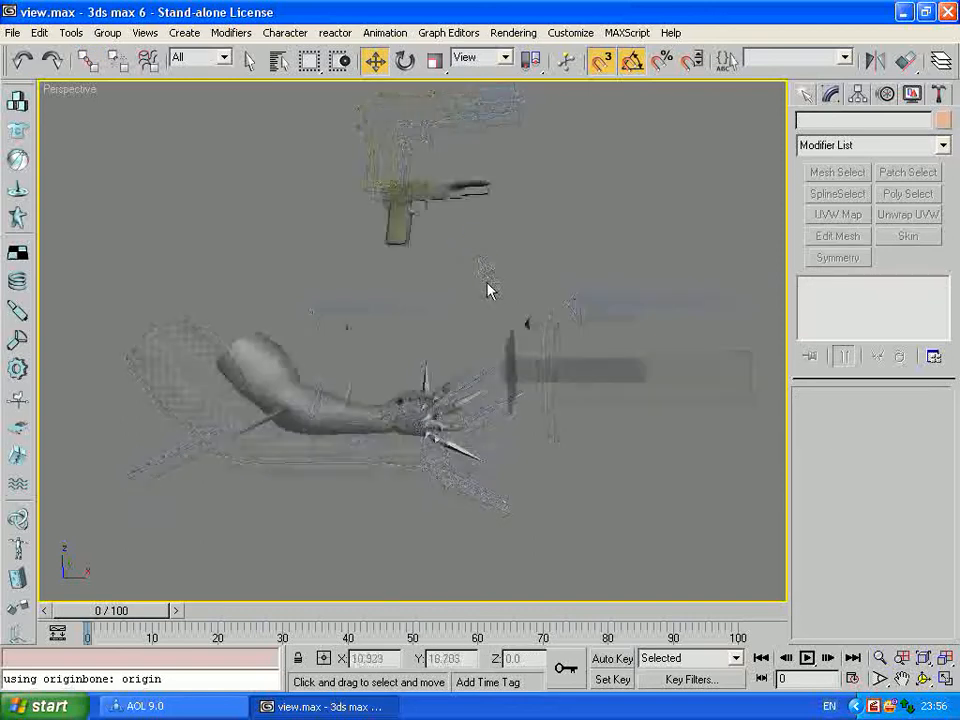
pyautogui.moveTo(470, 313); pyautogui.dragTo(440, 288, button='middle')
pyautogui.click(369, 181)
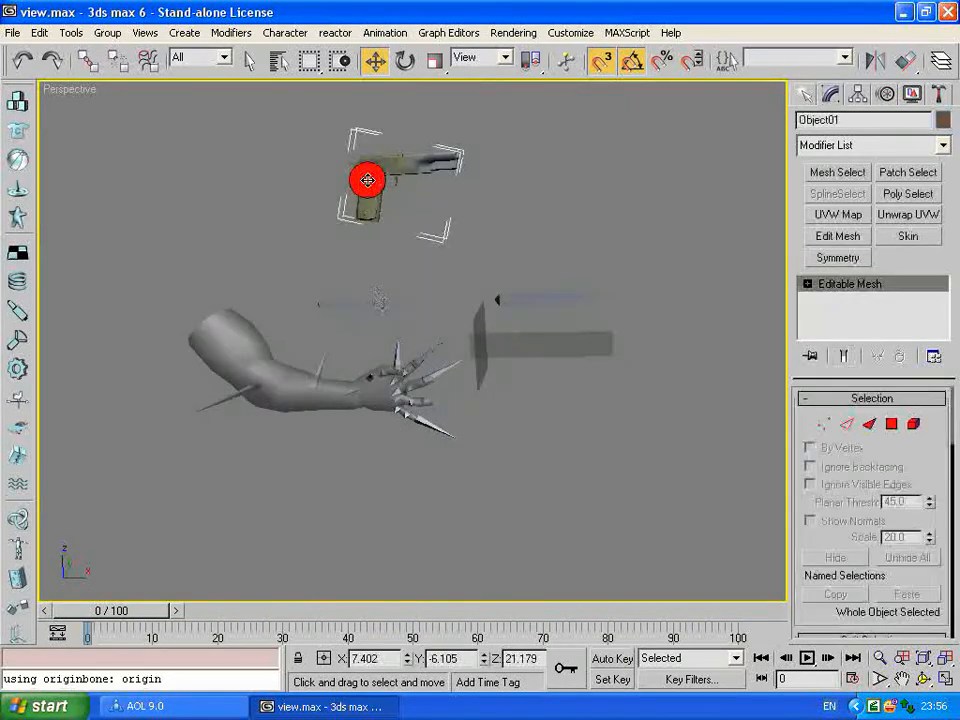
pyautogui.moveTo(914, 466); pyautogui.dragTo(914, 353)
pyautogui.click(835, 467)
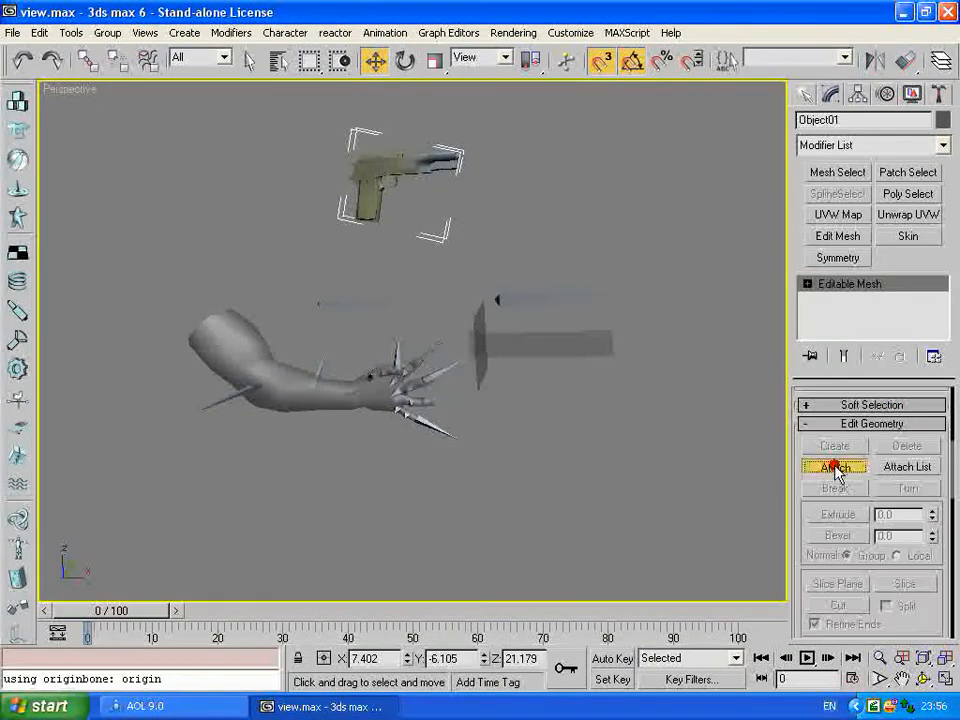
pyautogui.click(338, 391)
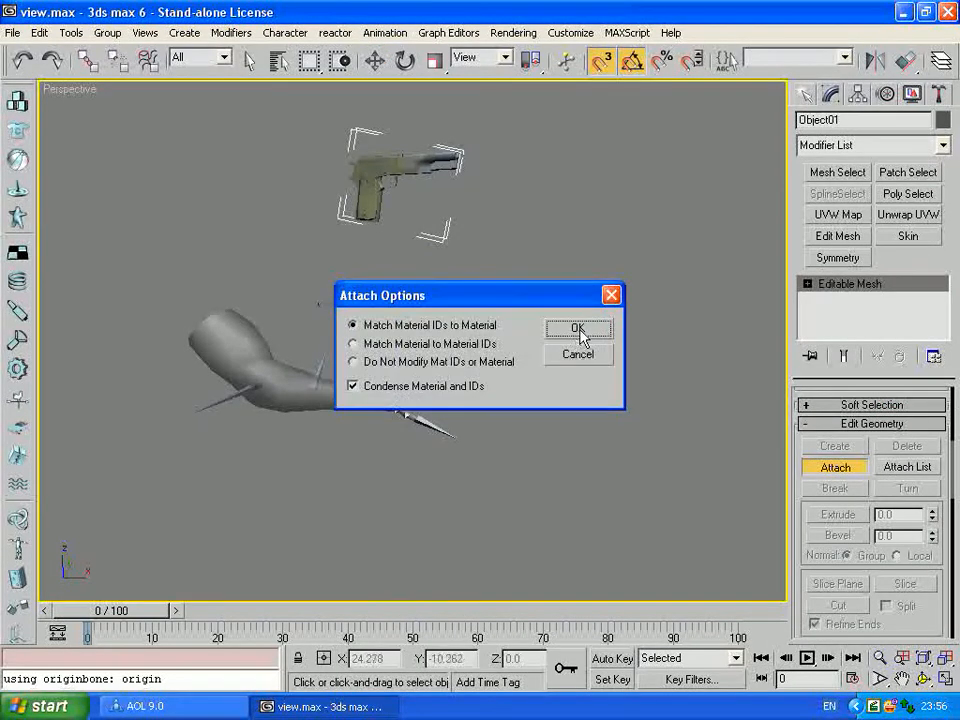
pyautogui.click(578, 330)
pyautogui.press('w')
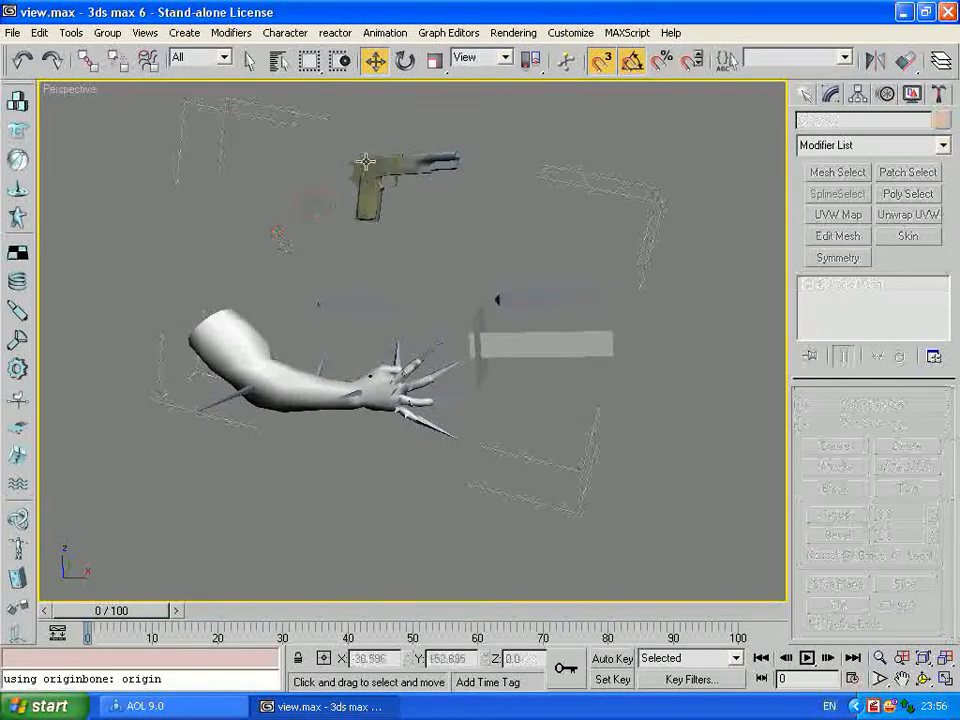
# Step: Select the combined pistol and arm mesh and apply a Skin modifier to it
pyautogui.scroll(3, 270, 237)
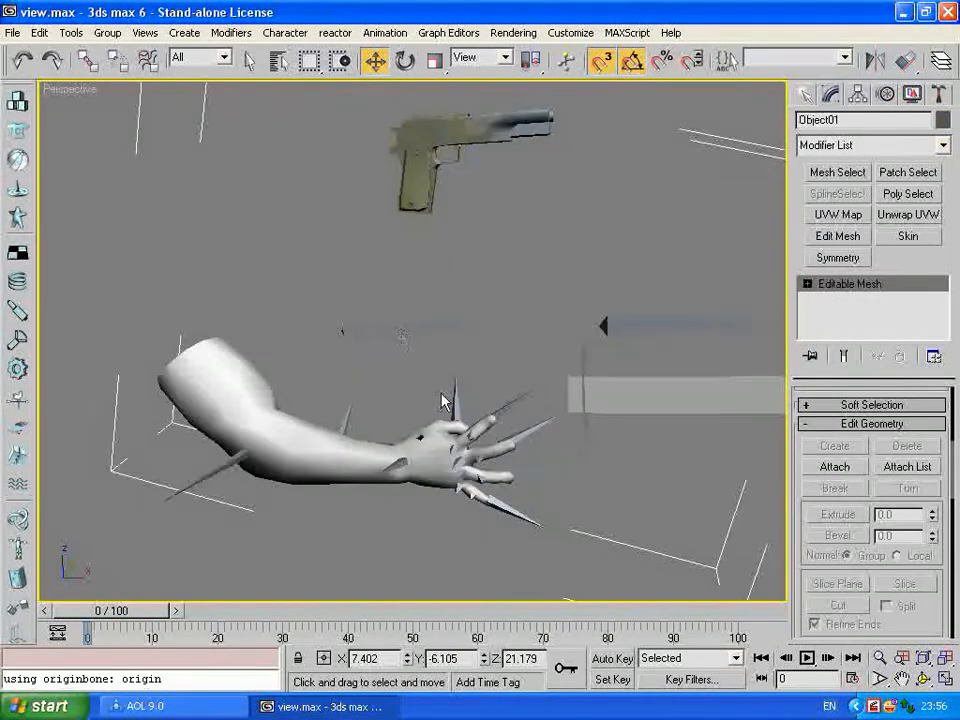
pyautogui.click(415, 238)
pyautogui.click(418, 174)
pyautogui.click(380, 237)
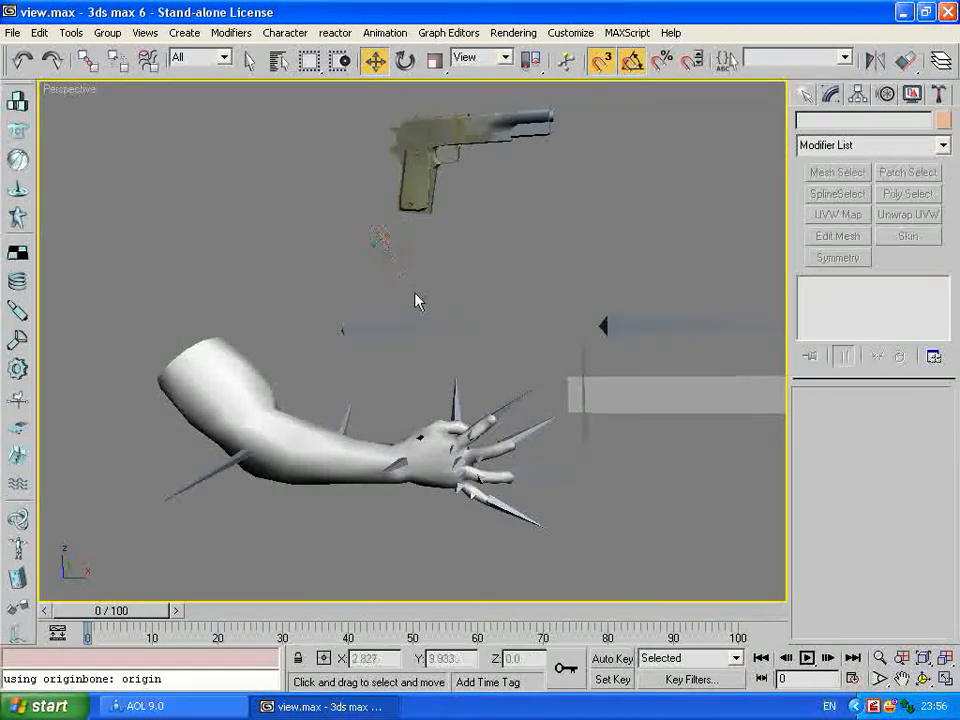
pyautogui.click(407, 169)
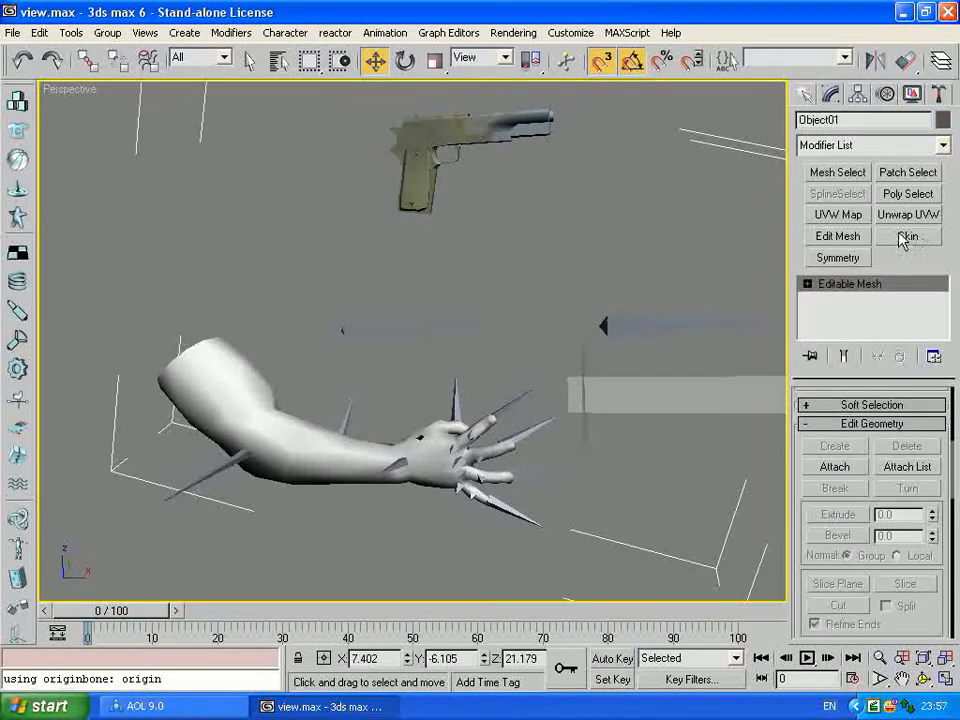
pyautogui.click(907, 238)
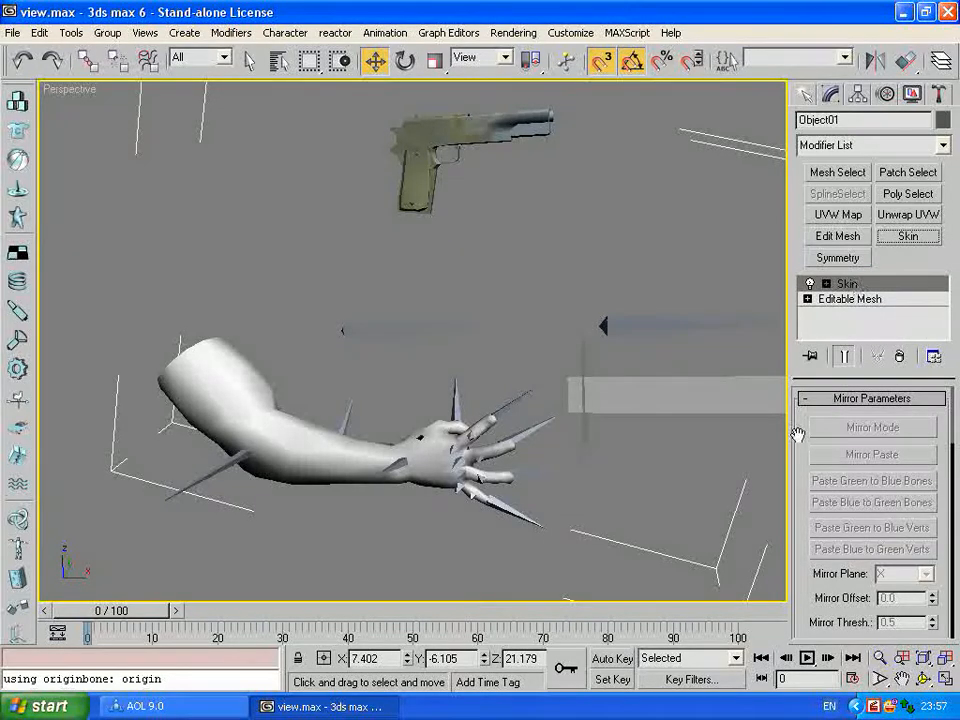
# Step: Add all the available bones, from barrel to Rwrist1, to the combined mesh's Skin modifier
pyautogui.scroll(-10, 798, 433)
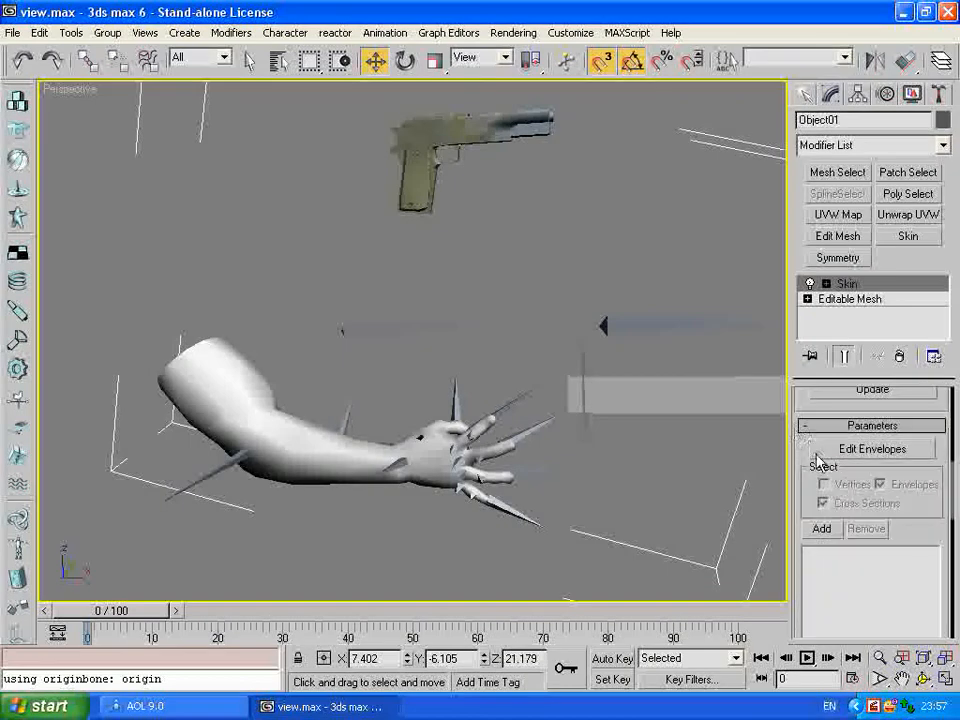
pyautogui.scroll(1, 816, 450)
pyautogui.scroll(-2, 822, 438)
pyautogui.scroll(1, 817, 429)
pyautogui.scroll(-1, 866, 478)
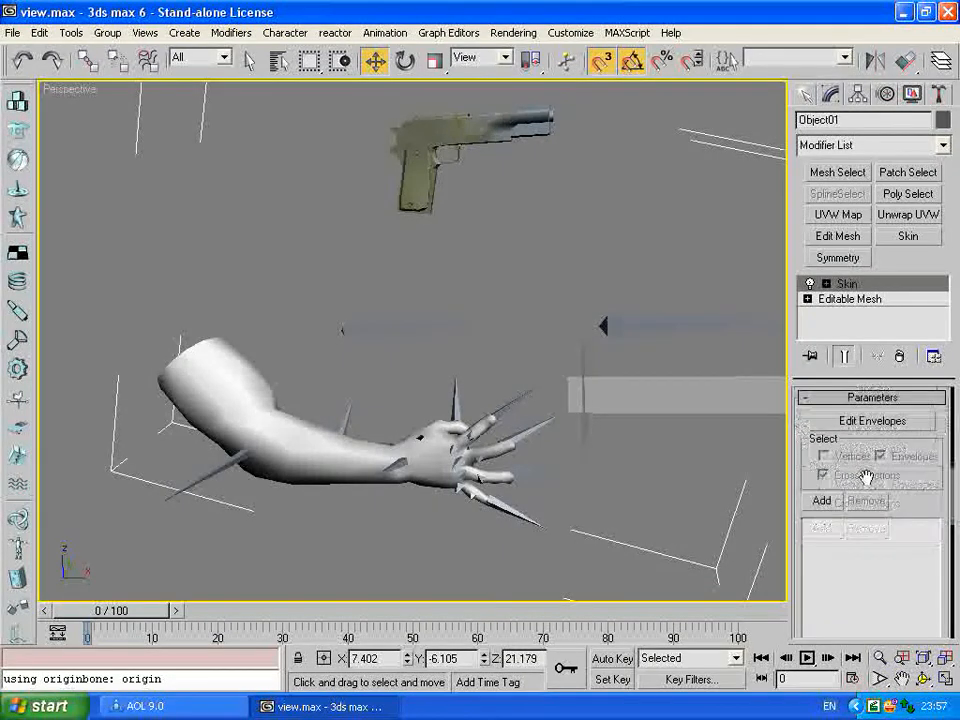
pyautogui.click(822, 501)
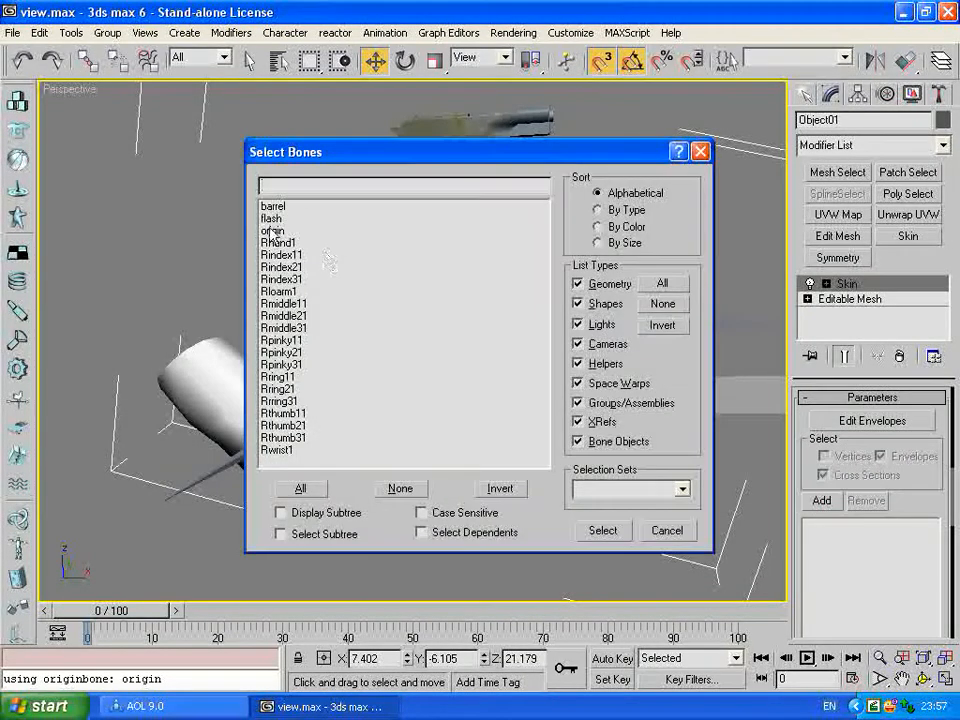
pyautogui.click(273, 341)
pyautogui.click(306, 490)
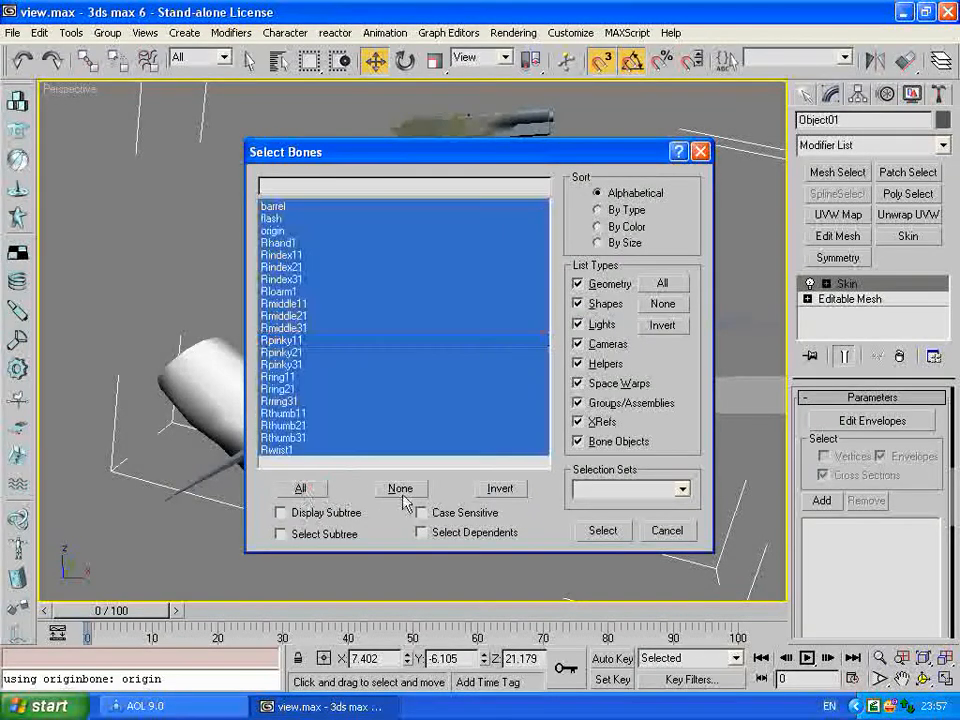
pyautogui.click(609, 530)
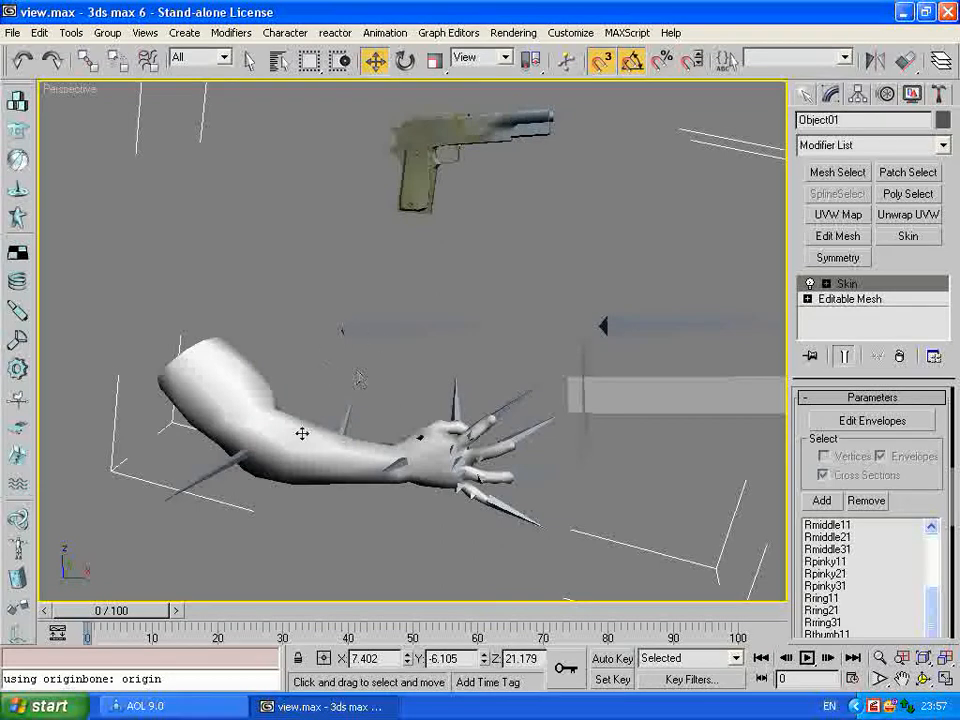
# Step: Enter the Skin modifier's envelope editing and select the barrel bone's envelope on the pistol
pyautogui.moveTo(430, 378); pyautogui.dragTo(390, 405, button='middle')
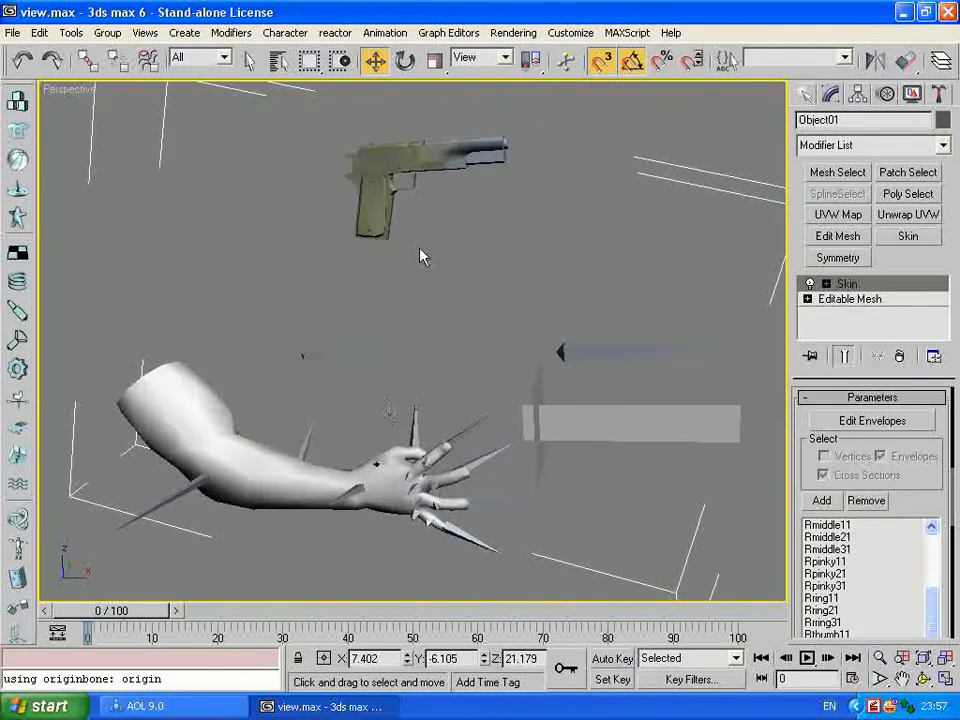
pyautogui.moveTo(420, 253); pyautogui.dragTo(424, 320, button='middle')
pyautogui.click(855, 288)
pyautogui.moveTo(454, 252); pyautogui.dragTo(476, 321, button='middle')
pyautogui.scroll(3, 501, 347)
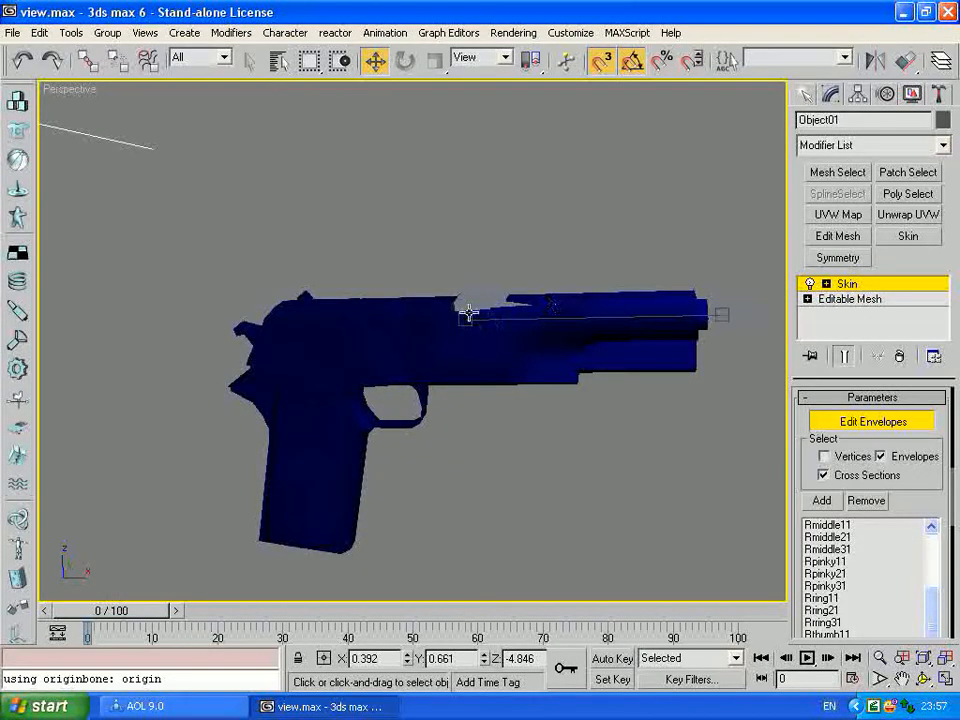
pyautogui.click(465, 316)
pyautogui.scroll(-2, 501, 332)
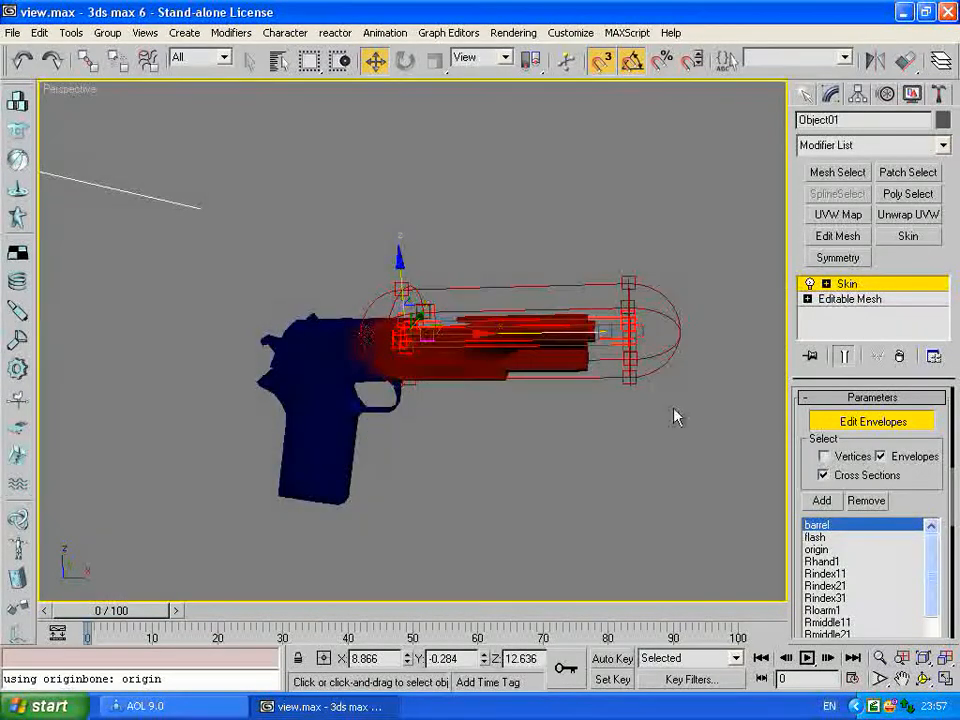
# Step: Paint full barrel-bone weight over both sides of the pistol and leave envelope editing
pyautogui.scroll(-10, 906, 349)
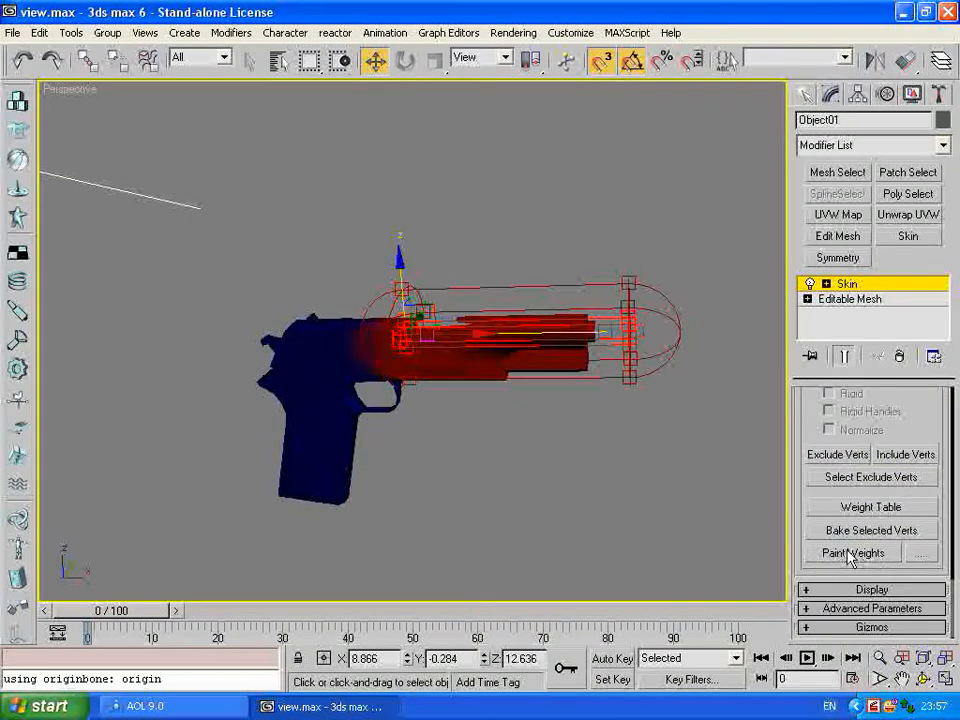
pyautogui.click(853, 553)
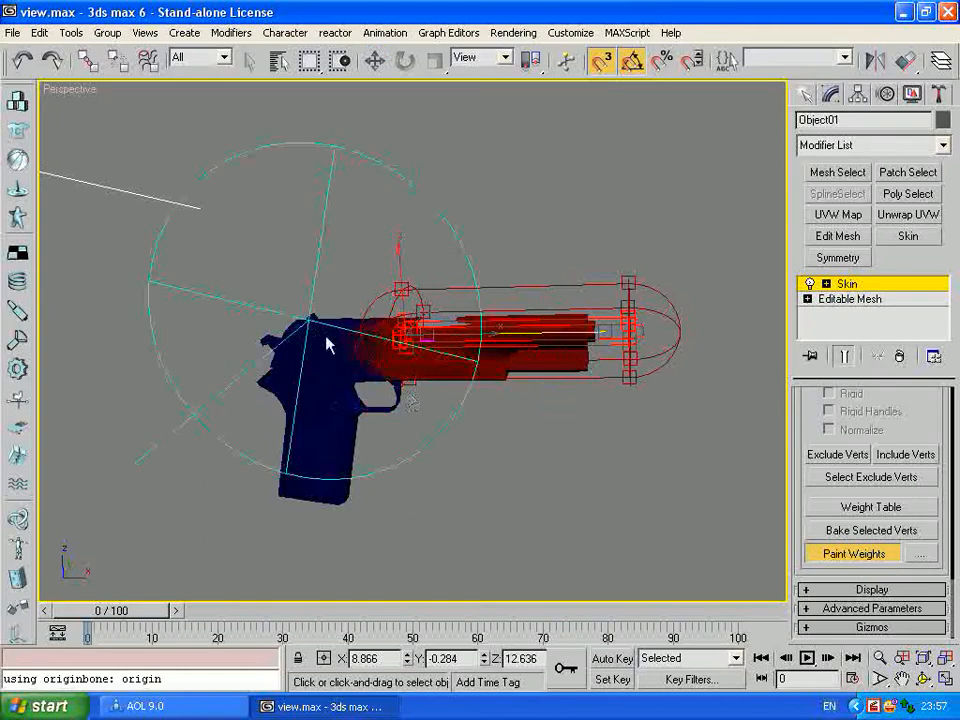
pyautogui.moveTo(336, 354); pyautogui.dragTo(315, 358)
pyautogui.click(924, 680)
pyautogui.moveTo(640, 414)
pyautogui.mouseDown()
pyautogui.moveTo(611, 349)
pyautogui.moveTo(737, 302)
pyautogui.mouseUp()
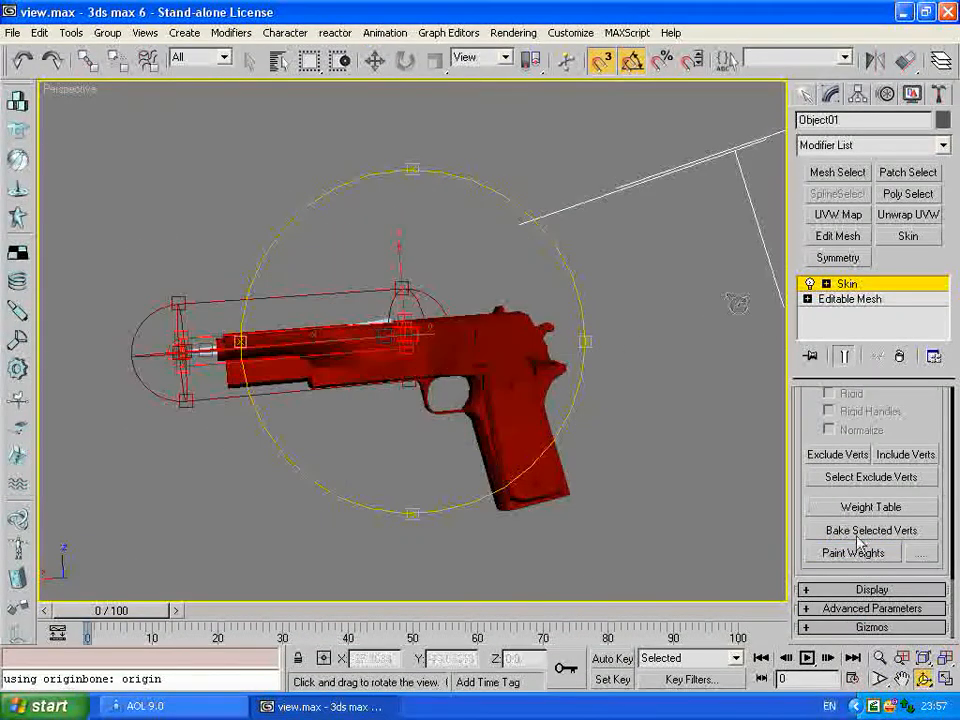
pyautogui.click(853, 553)
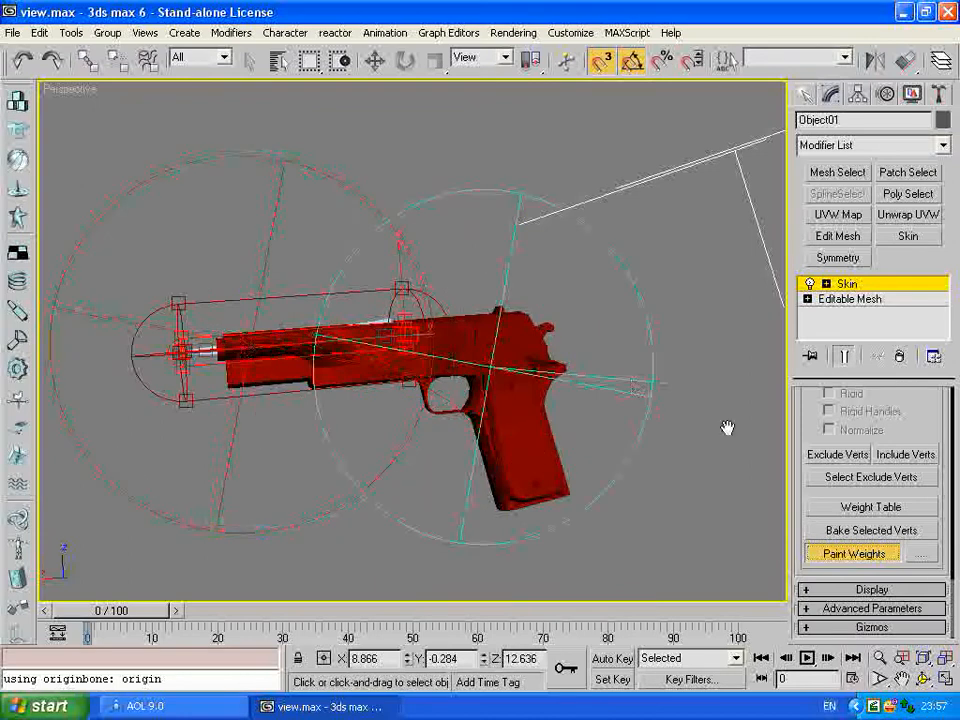
pyautogui.click(924, 680)
pyautogui.moveTo(440, 351)
pyautogui.mouseDown()
pyautogui.moveTo(453, 373)
pyautogui.moveTo(435, 379)
pyautogui.moveTo(435, 392)
pyautogui.moveTo(403, 386)
pyautogui.moveTo(391, 358)
pyautogui.moveTo(424, 379)
pyautogui.moveTo(458, 331)
pyautogui.mouseUp()
pyautogui.rightClick(460, 328)
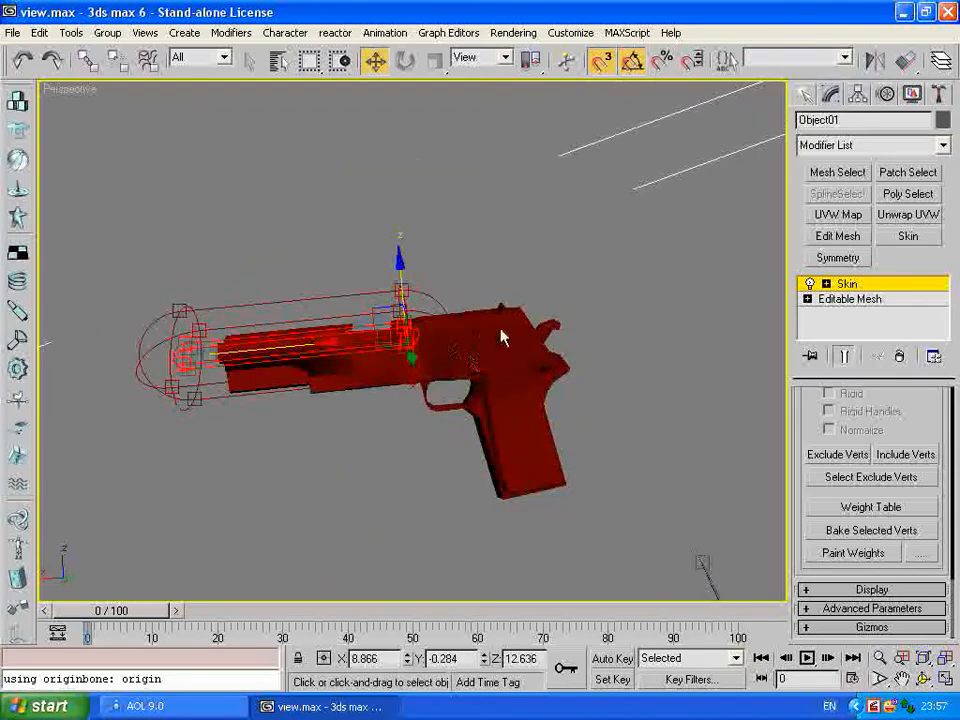
pyautogui.click(854, 286)
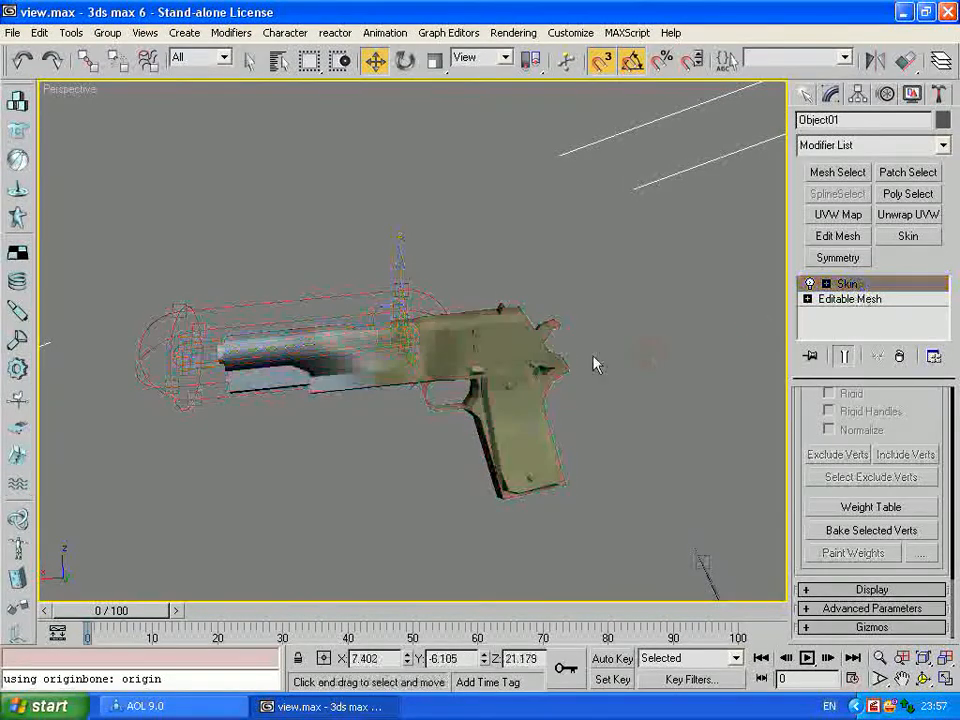
pyautogui.scroll(-4, 550, 405)
pyautogui.keyDown('alt'); pyautogui.moveTo(490, 398); pyautogui.dragTo(437, 318, button='middle'); pyautogui.keyUp('alt')
pyautogui.click(603, 498)
pyautogui.click(728, 289)
pyautogui.click(636, 463)
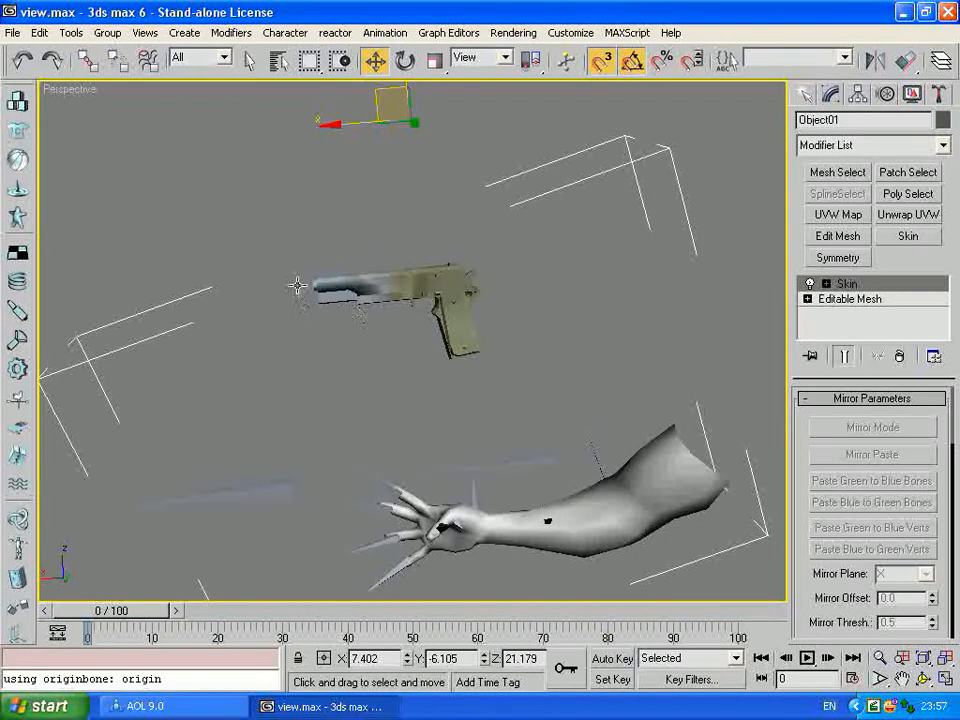
pyautogui.click(301, 286)
pyautogui.moveTo(333, 285); pyautogui.dragTo(362, 317)
pyautogui.click(576, 283)
pyautogui.moveTo(541, 296); pyautogui.dragTo(551, 208, button='middle')
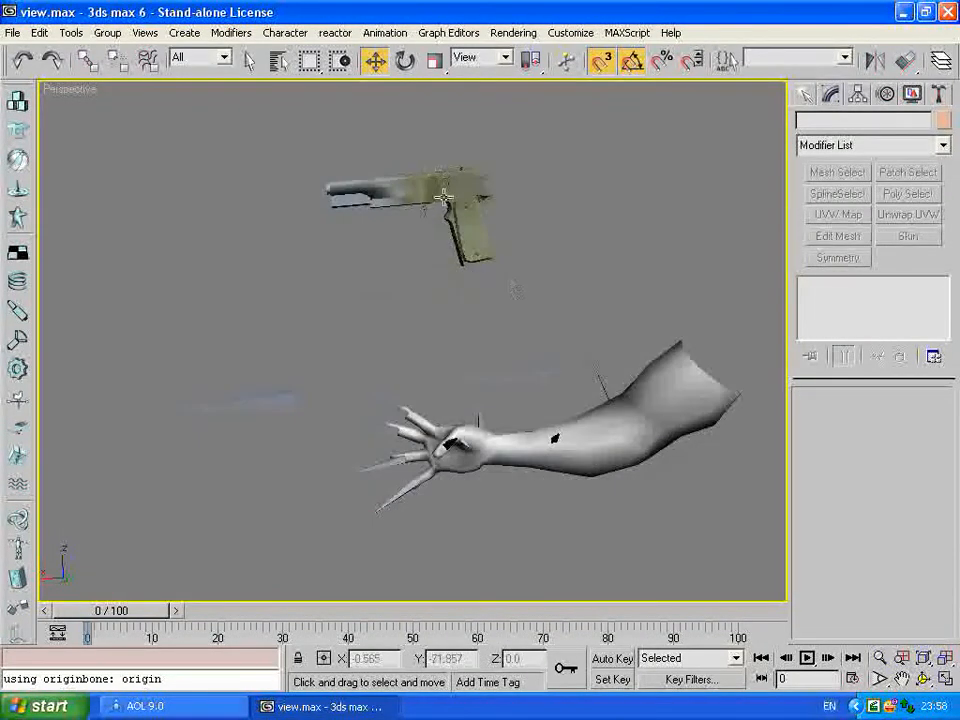
pyautogui.moveTo(447, 209); pyautogui.dragTo(461, 247, button='middle')
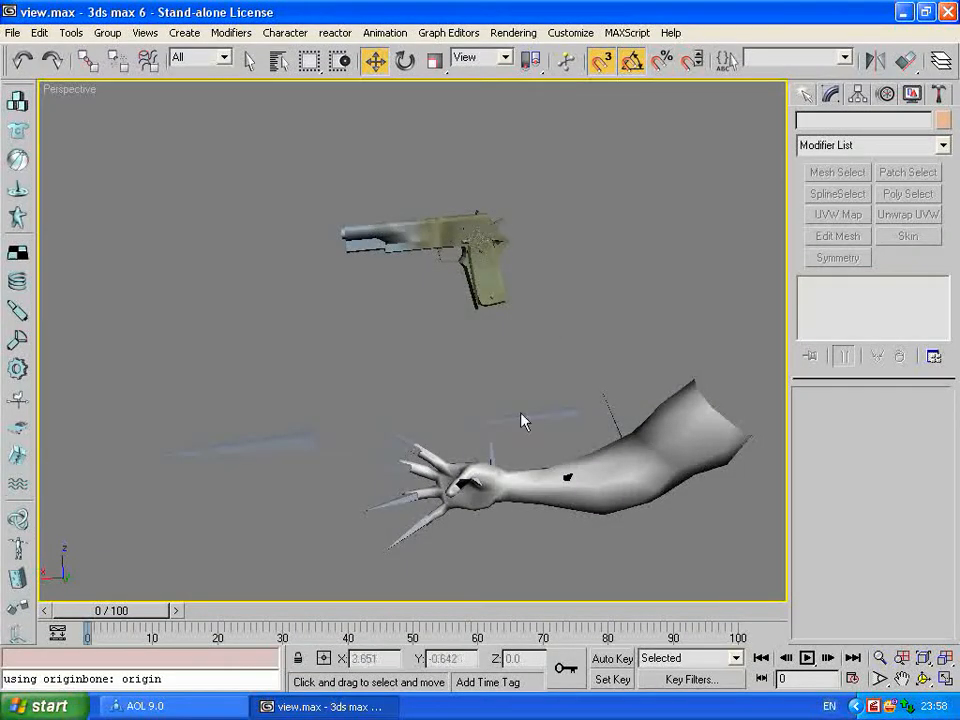
pyautogui.moveTo(517, 383); pyautogui.dragTo(491, 311, button='middle')
pyautogui.scroll(3, 426, 355)
pyautogui.scroll(-5, 461, 364)
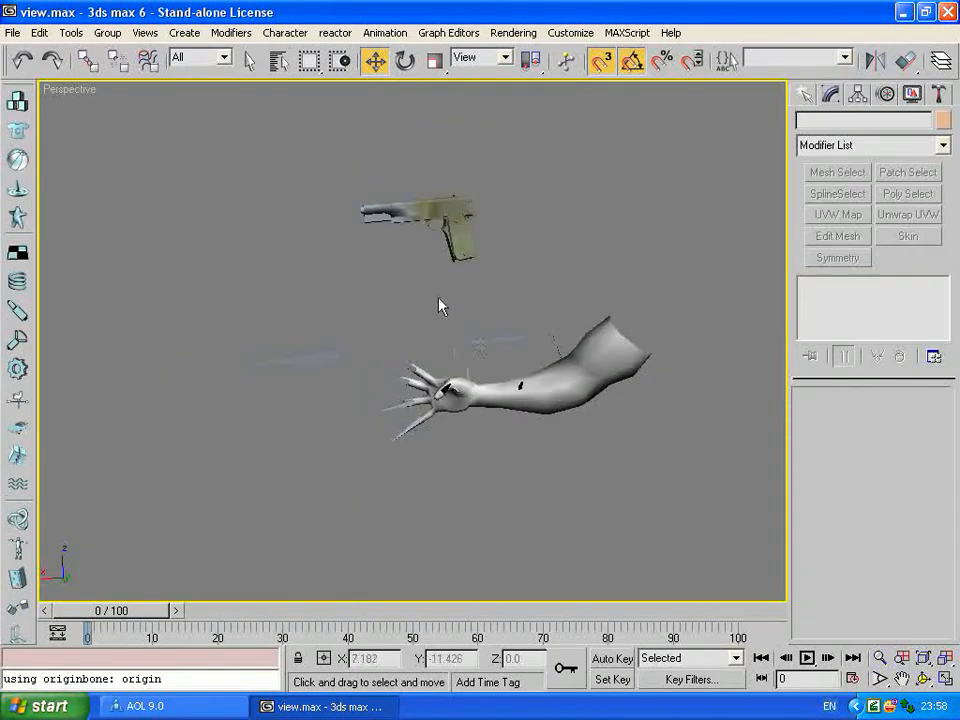
pyautogui.click(450, 228)
pyautogui.click(661, 202)
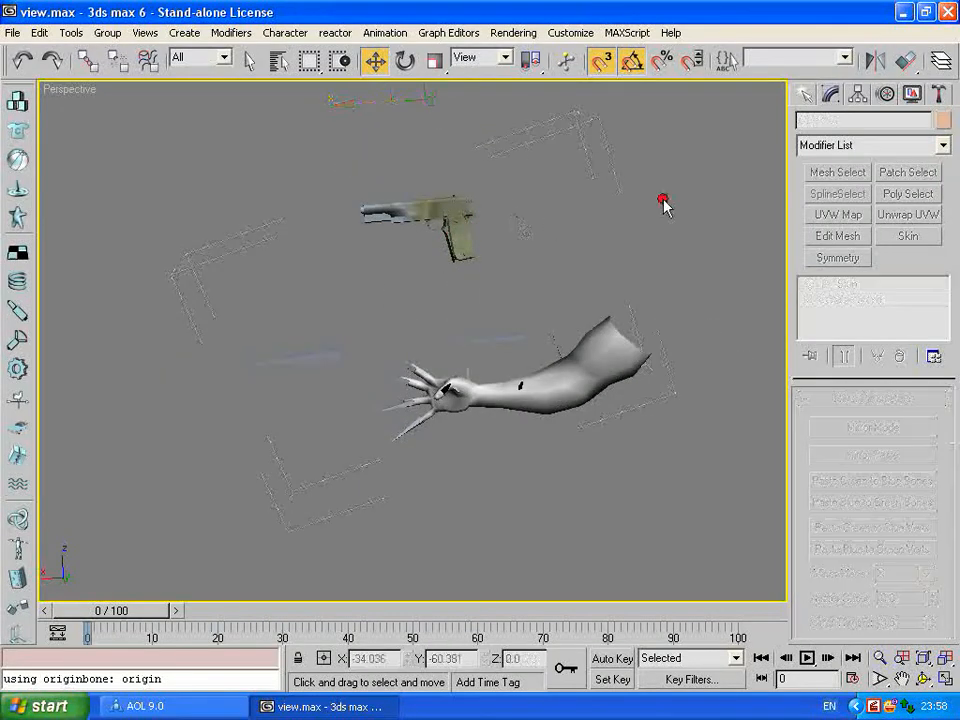
pyautogui.click(450, 224)
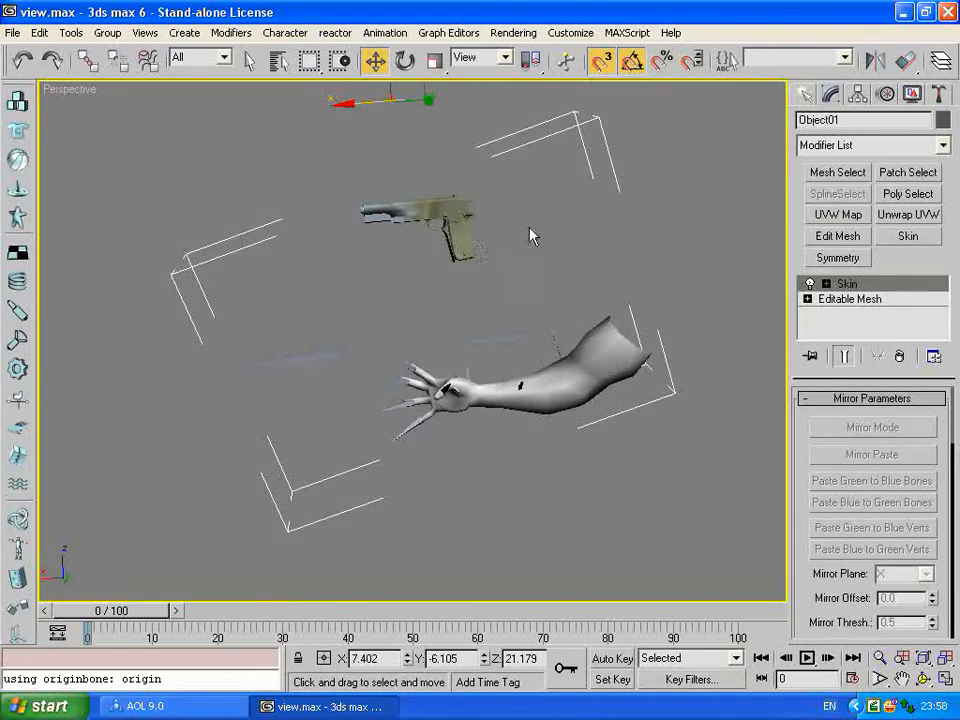
pyautogui.click(681, 213)
pyautogui.moveTo(429, 287); pyautogui.dragTo(415, 246, button='middle')
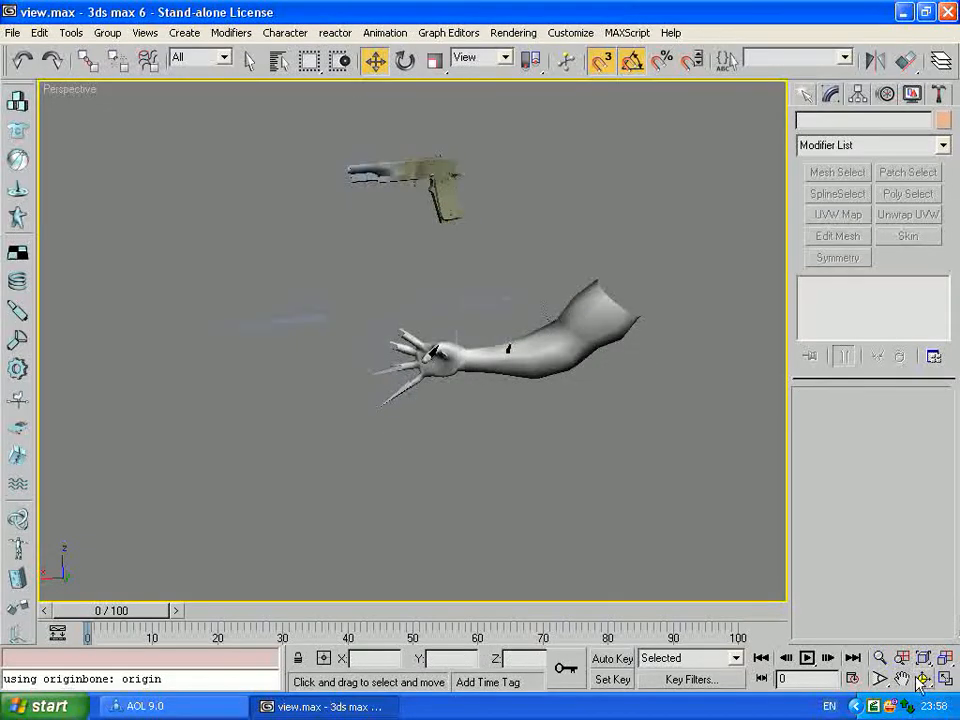
# Step: Reopen envelope editing on the combined mesh and select the flash bone's envelope
pyautogui.hotkey('ctrl', 'r')
pyautogui.moveTo(482, 386); pyautogui.dragTo(748, 352)
pyautogui.rightClick(748, 352)
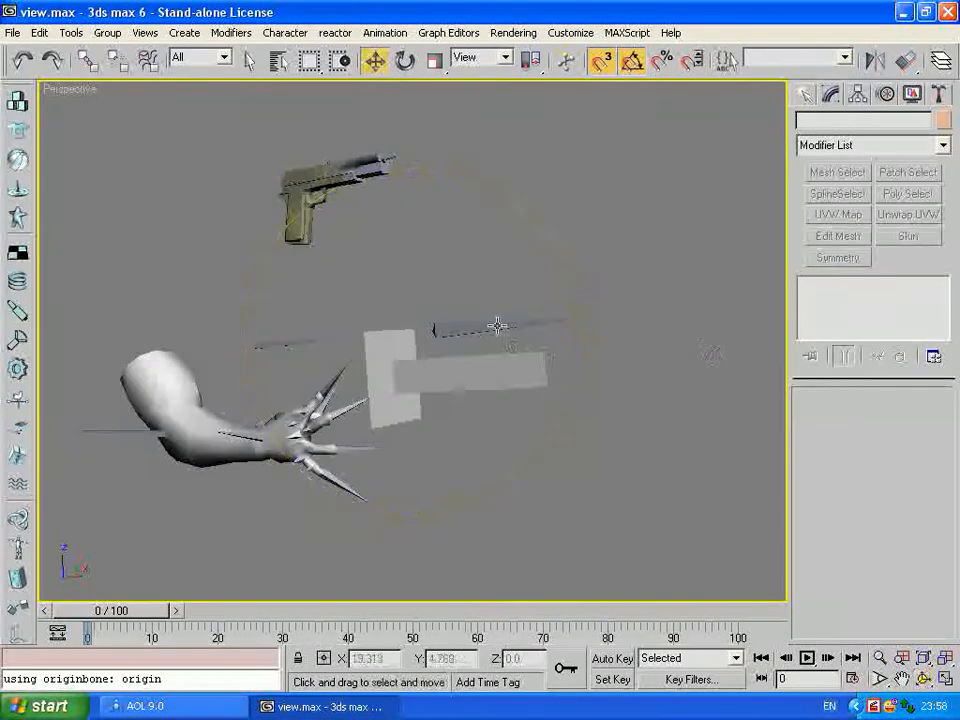
pyautogui.click(317, 167)
pyautogui.click(854, 286)
pyautogui.moveTo(490, 390); pyautogui.dragTo(535, 360, button='middle')
pyautogui.scroll(4, 535, 357)
pyautogui.click(551, 312)
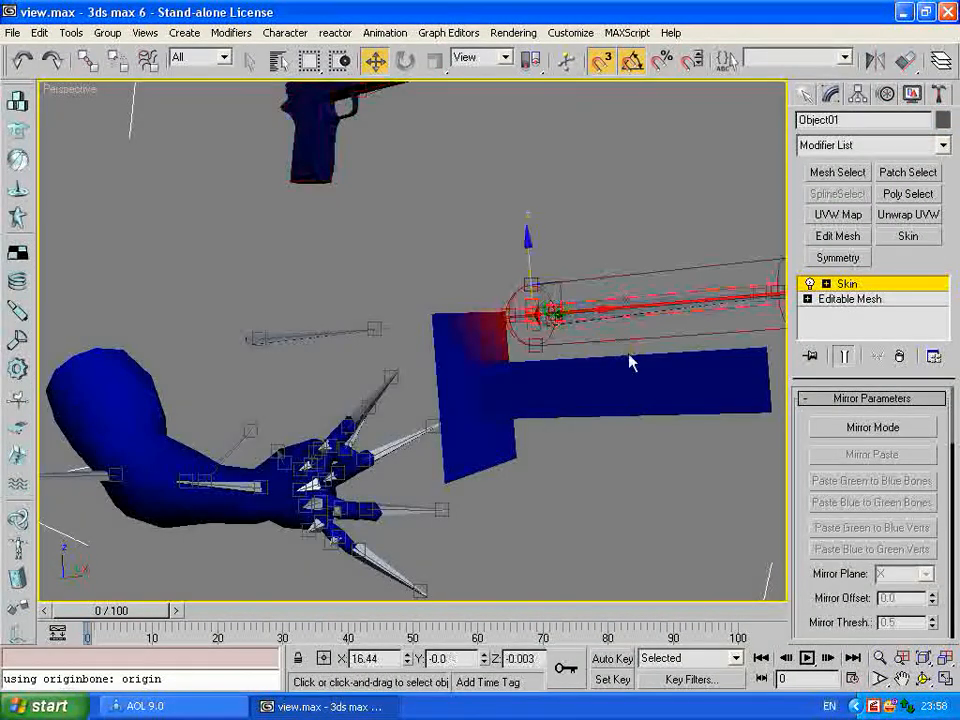
# Step: Paint full flash-bone weight over the crossed muzzle flash planes
pyautogui.moveTo(615, 349); pyautogui.dragTo(526, 328, button='middle')
pyautogui.moveTo(814, 609); pyautogui.dragTo(804, 530)
pyautogui.scroll(-10, 830, 530)
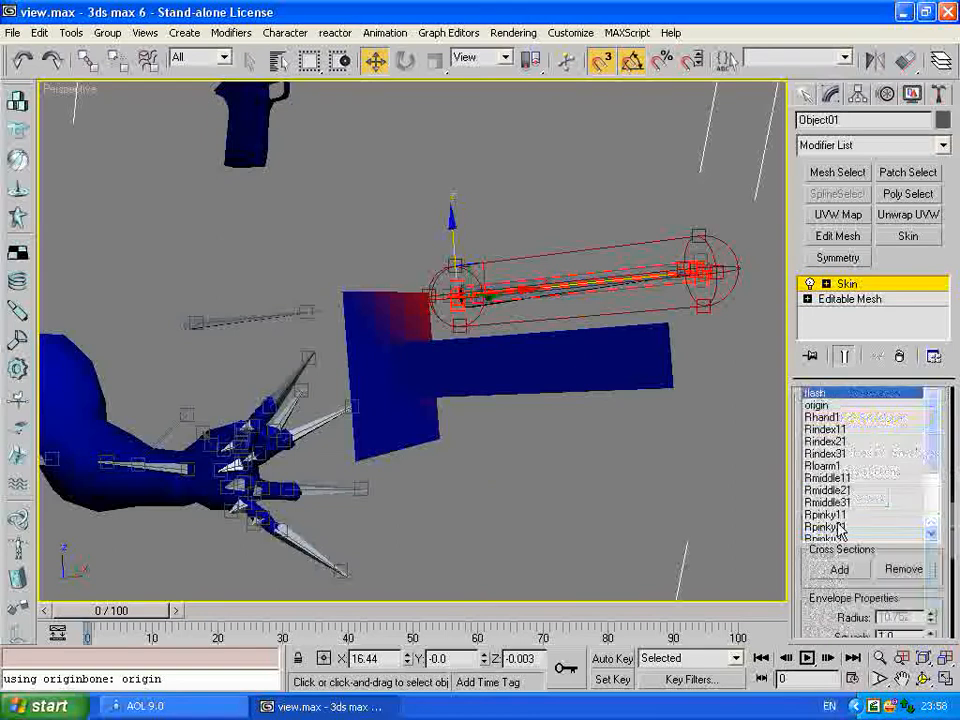
pyautogui.click(853, 553)
pyautogui.moveTo(668, 362)
pyautogui.mouseDown()
pyautogui.moveTo(654, 371)
pyautogui.moveTo(497, 366)
pyautogui.moveTo(451, 343)
pyautogui.moveTo(424, 349)
pyautogui.moveTo(418, 401)
pyautogui.moveTo(418, 344)
pyautogui.moveTo(414, 352)
pyautogui.mouseUp()
pyautogui.moveTo(264, 436); pyautogui.dragTo(256, 444)
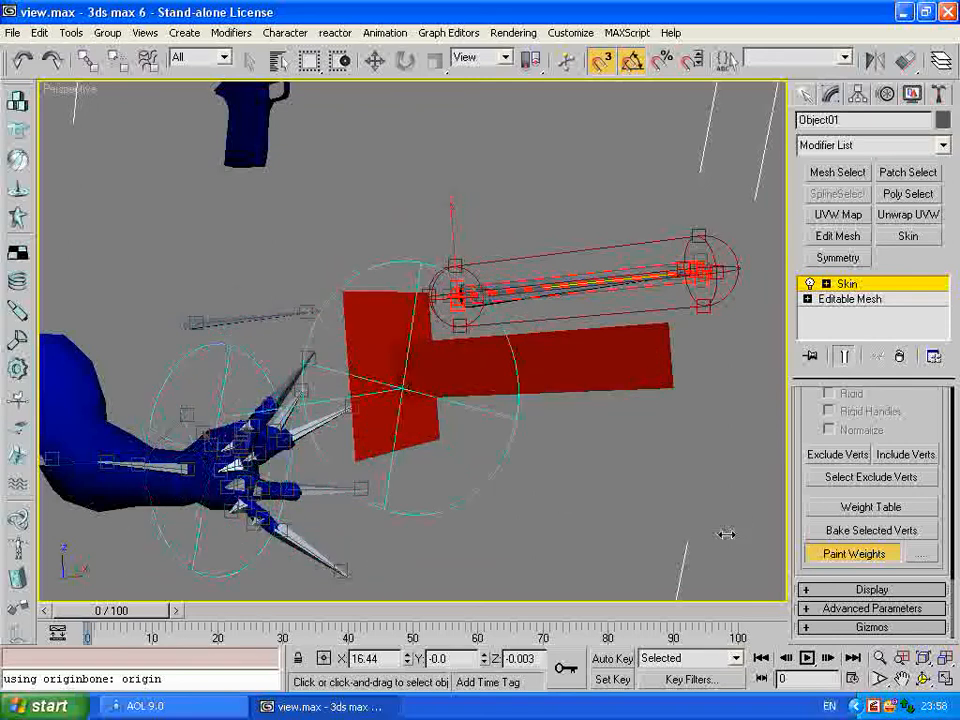
# Step: Select the envelope of the bone at the elbow and paint its weight along the whole arm and hand
pyautogui.click(922, 679)
pyautogui.moveTo(392, 422)
pyautogui.mouseDown()
pyautogui.moveTo(429, 396)
pyautogui.moveTo(431, 369)
pyautogui.moveTo(403, 362)
pyautogui.mouseUp()
pyautogui.press('w')
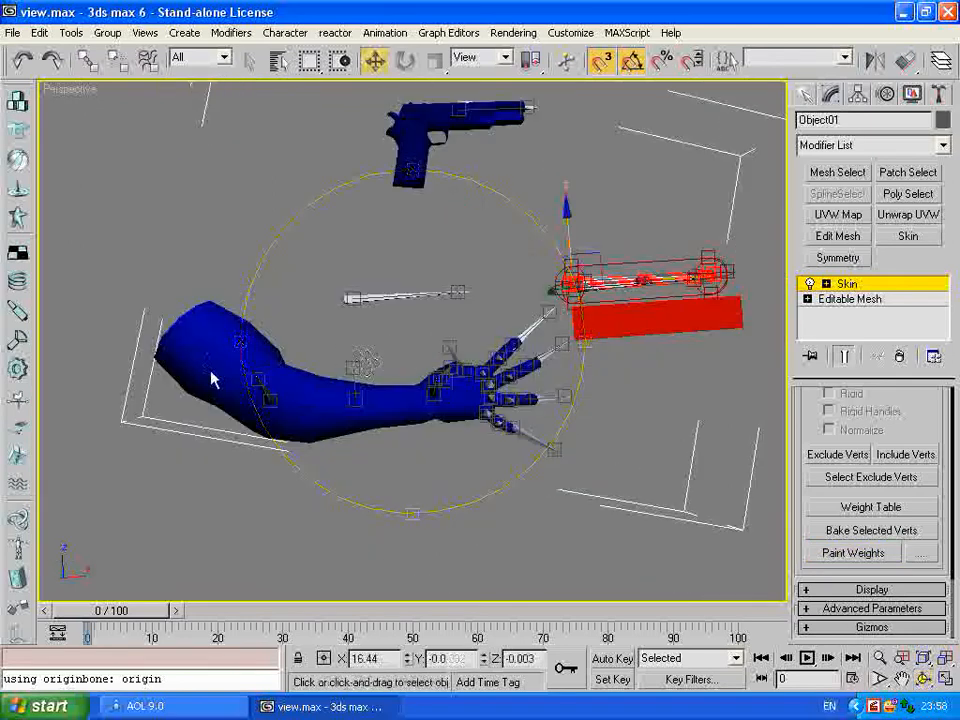
pyautogui.click(257, 376)
pyautogui.click(855, 553)
pyautogui.moveTo(214, 321)
pyautogui.mouseDown()
pyautogui.moveTo(354, 377)
pyautogui.moveTo(445, 384)
pyautogui.moveTo(410, 405)
pyautogui.mouseUp()
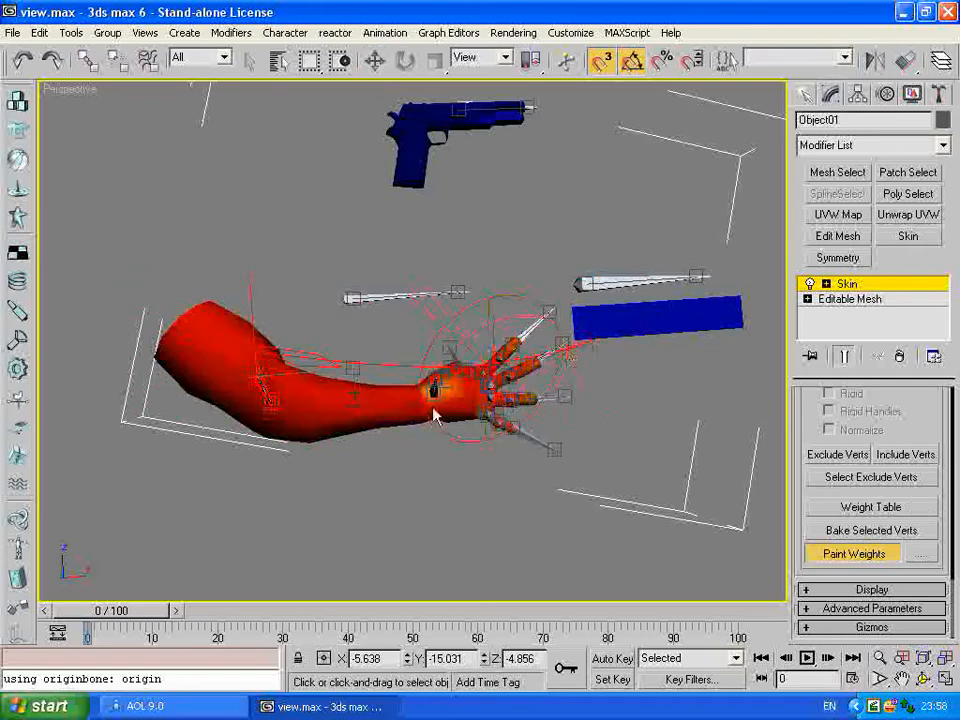
# Step: Paint the elbow bone's weight over the long and the square muzzle flash planes
pyautogui.moveTo(654, 253)
pyautogui.mouseDown()
pyautogui.moveTo(643, 300)
pyautogui.moveTo(671, 268)
pyautogui.moveTo(716, 325)
pyautogui.mouseUp()
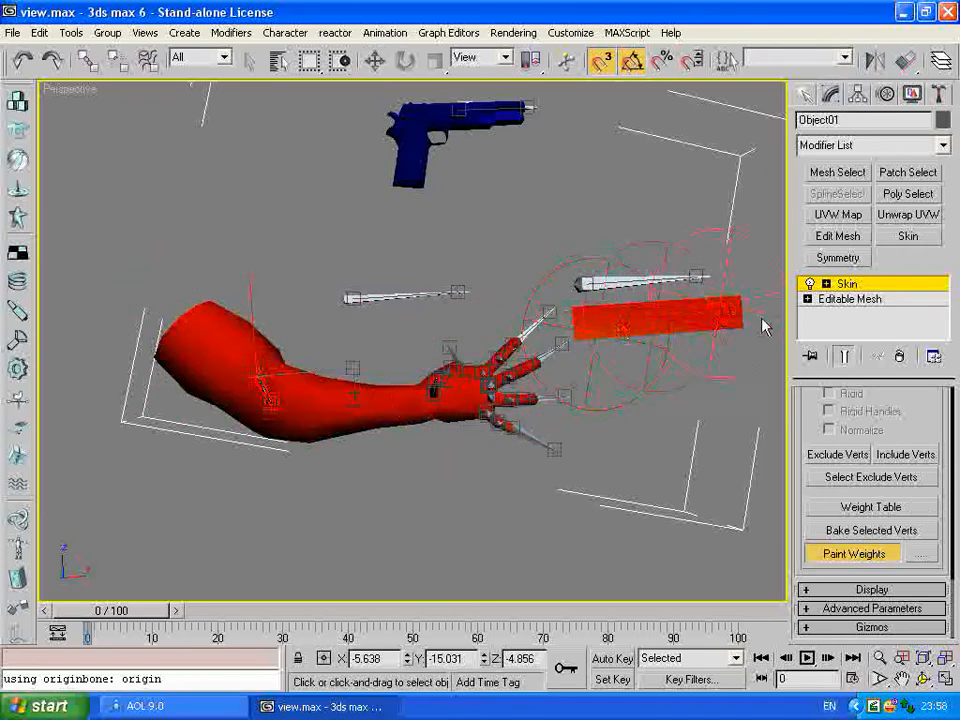
pyautogui.click(922, 679)
pyautogui.moveTo(330, 400)
pyautogui.mouseDown()
pyautogui.moveTo(290, 365)
pyautogui.moveTo(200, 330)
pyautogui.mouseUp()
pyautogui.click(855, 553)
pyautogui.moveTo(590, 255)
pyautogui.mouseDown()
pyautogui.moveTo(639, 339)
pyautogui.moveTo(491, 261)
pyautogui.moveTo(609, 204)
pyautogui.moveTo(627, 369)
pyautogui.mouseUp()
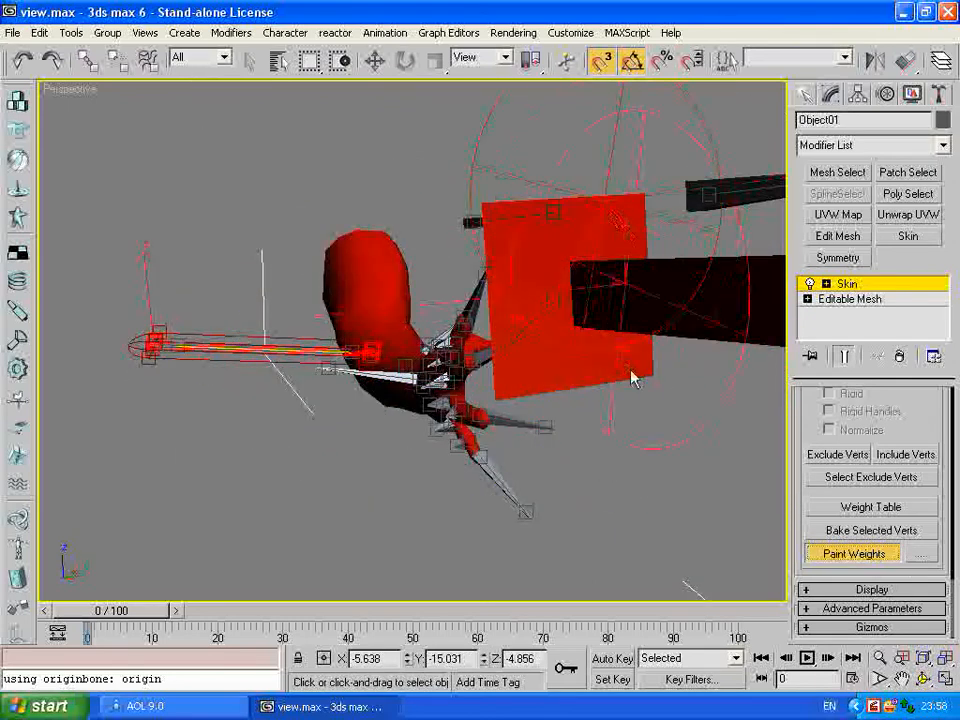
# Step: Paint the elbow bone's weight over the opposite side of the arm and hand
pyautogui.click(924, 679)
pyautogui.moveTo(415, 393); pyautogui.dragTo(292, 396)
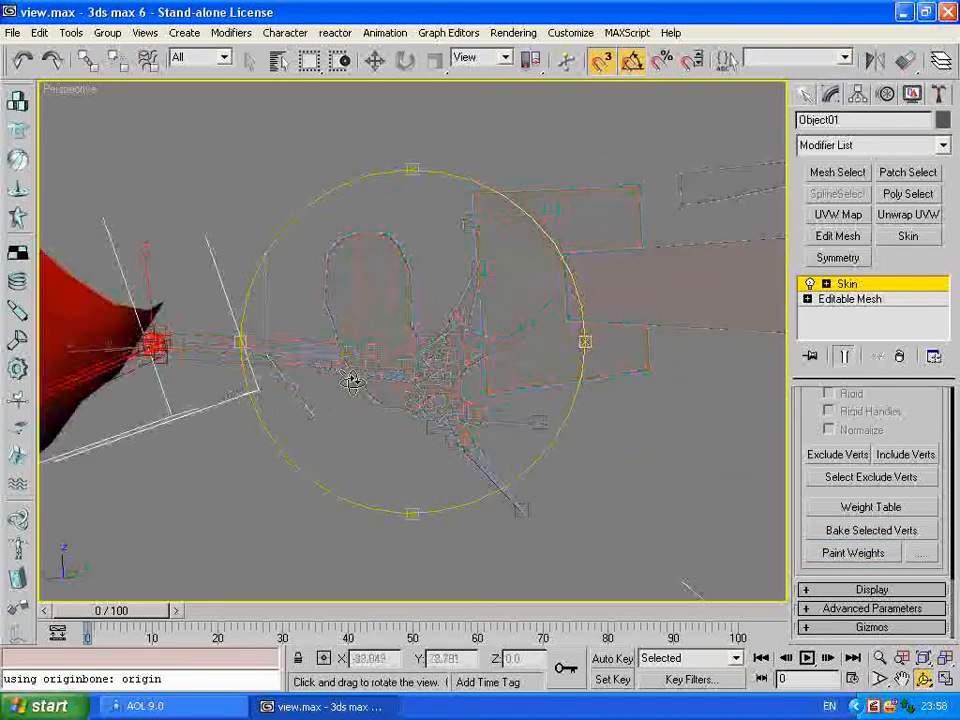
pyautogui.rightClick(371, 381)
pyautogui.moveTo(190, 398)
pyautogui.mouseDown(button='middle')
pyautogui.moveTo(366, 384)
pyautogui.moveTo(536, 349)
pyautogui.mouseUp(button='middle')
pyautogui.scroll(-3, 536, 349)
pyautogui.moveTo(701, 480); pyautogui.dragTo(649, 441, button='middle')
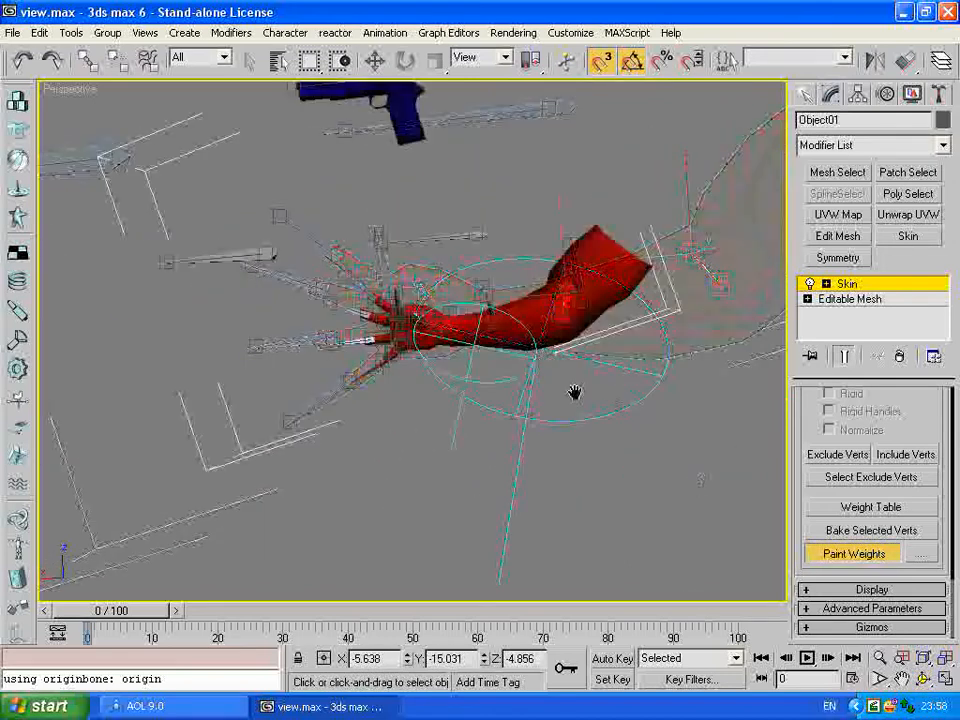
pyautogui.moveTo(409, 332)
pyautogui.mouseDown()
pyautogui.moveTo(281, 294)
pyautogui.moveTo(602, 287)
pyautogui.mouseUp()
# Step: Select the envelope of the mid-forearm bone and paint its weight over the long flash plane, wrist and hand
pyautogui.rightClick(497, 354)
pyautogui.click(489, 297)
pyautogui.click(921, 680)
pyautogui.moveTo(400, 370)
pyautogui.mouseDown()
pyautogui.moveTo(729, 381)
pyautogui.moveTo(440, 370)
pyautogui.mouseUp()
pyautogui.click(853, 553)
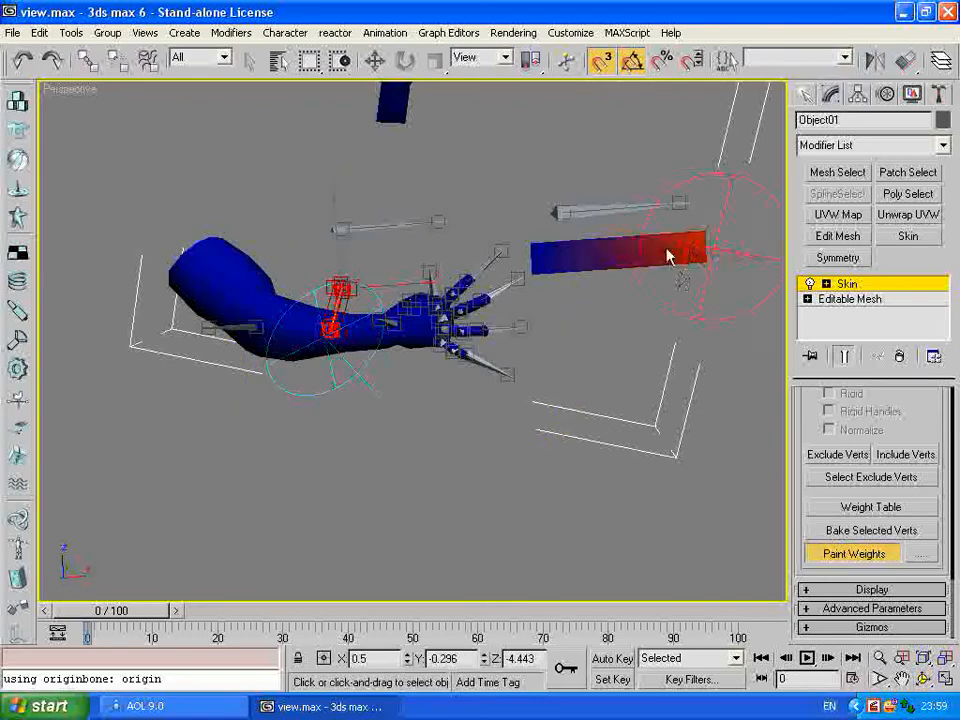
pyautogui.moveTo(701, 251)
pyautogui.mouseDown()
pyautogui.moveTo(553, 259)
pyautogui.moveTo(478, 300)
pyautogui.mouseUp()
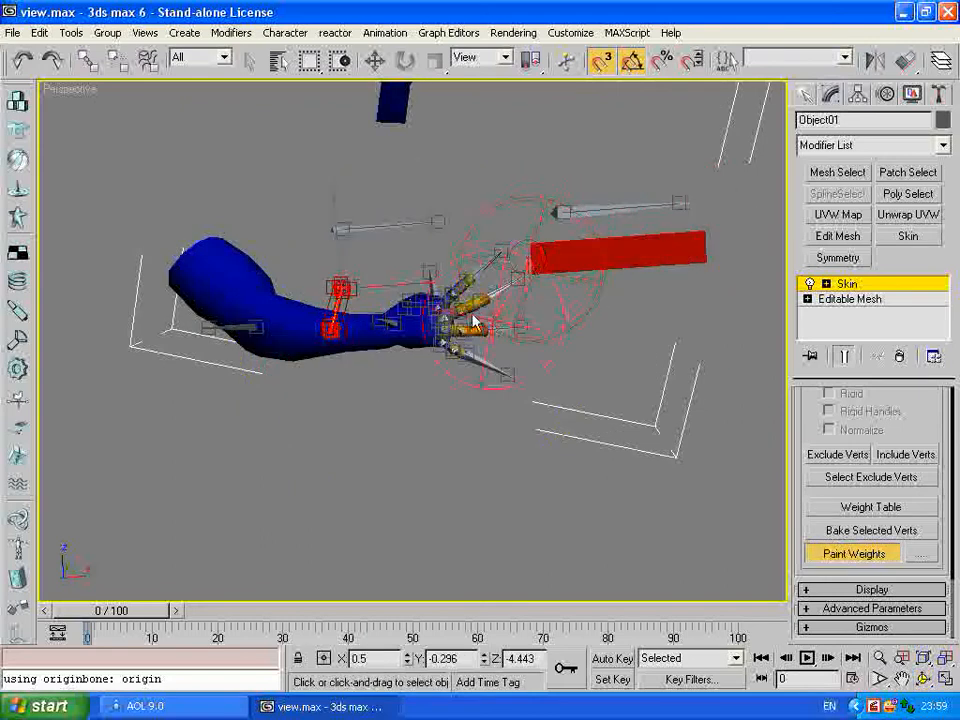
pyautogui.click(394, 328)
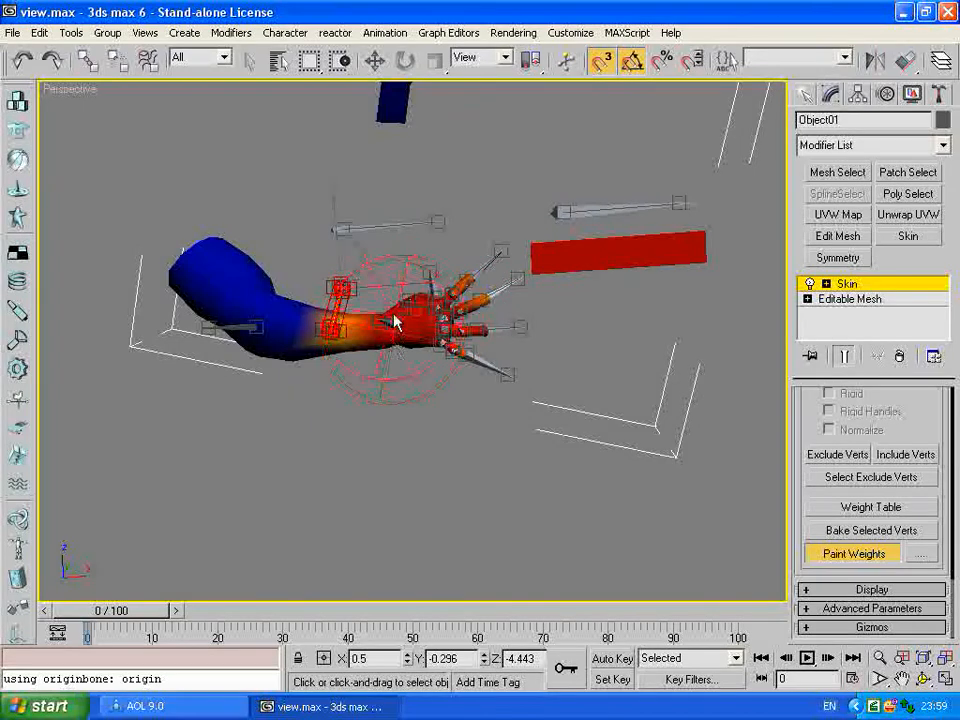
pyautogui.moveTo(487, 299); pyautogui.dragTo(473, 295)
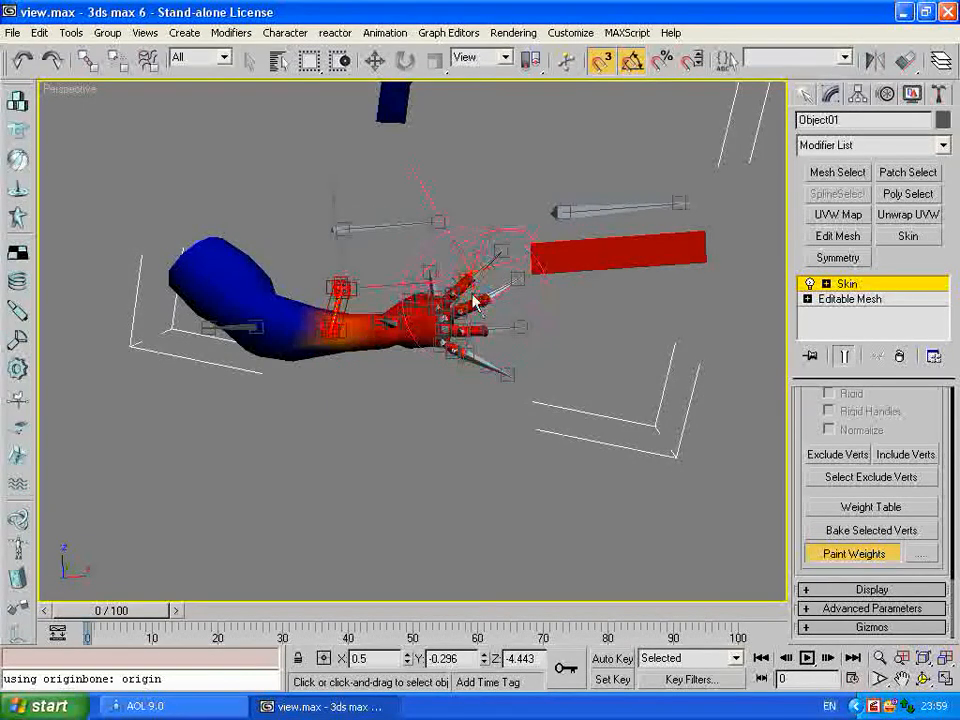
# Step: Paint the mid-forearm bone's weight over the opposite side of the lower forearm and hand
pyautogui.click(921, 680)
pyautogui.moveTo(422, 343)
pyautogui.mouseDown()
pyautogui.moveTo(728, 339)
pyautogui.moveTo(710, 342)
pyautogui.mouseUp()
pyautogui.moveTo(351, 341)
pyautogui.mouseDown()
pyautogui.moveTo(397, 347)
pyautogui.moveTo(364, 392)
pyautogui.moveTo(737, 517)
pyautogui.mouseUp()
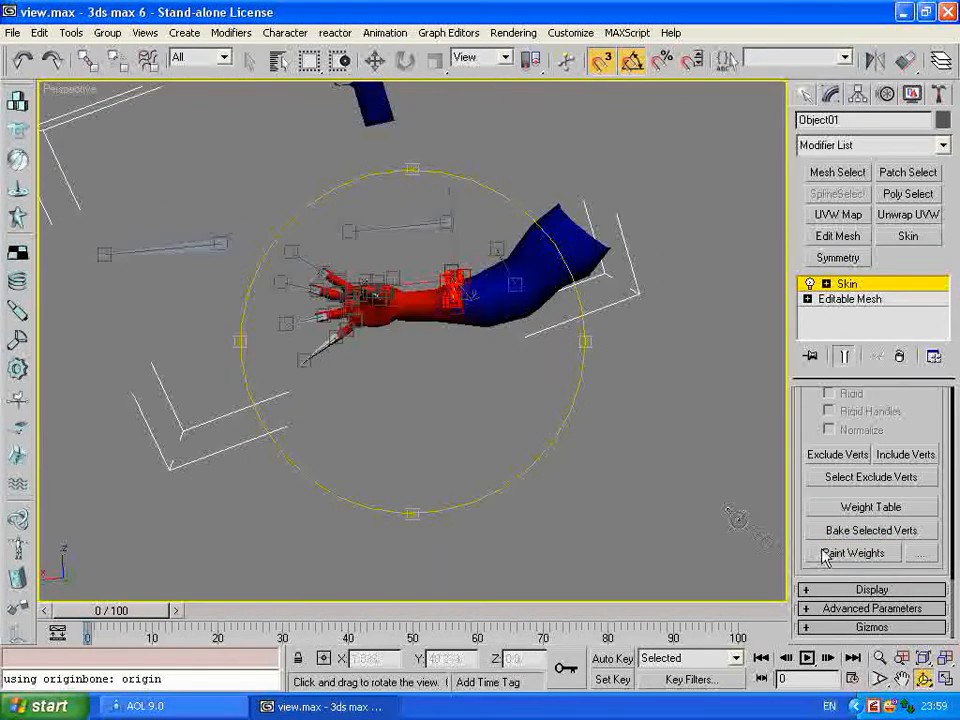
pyautogui.click(824, 553)
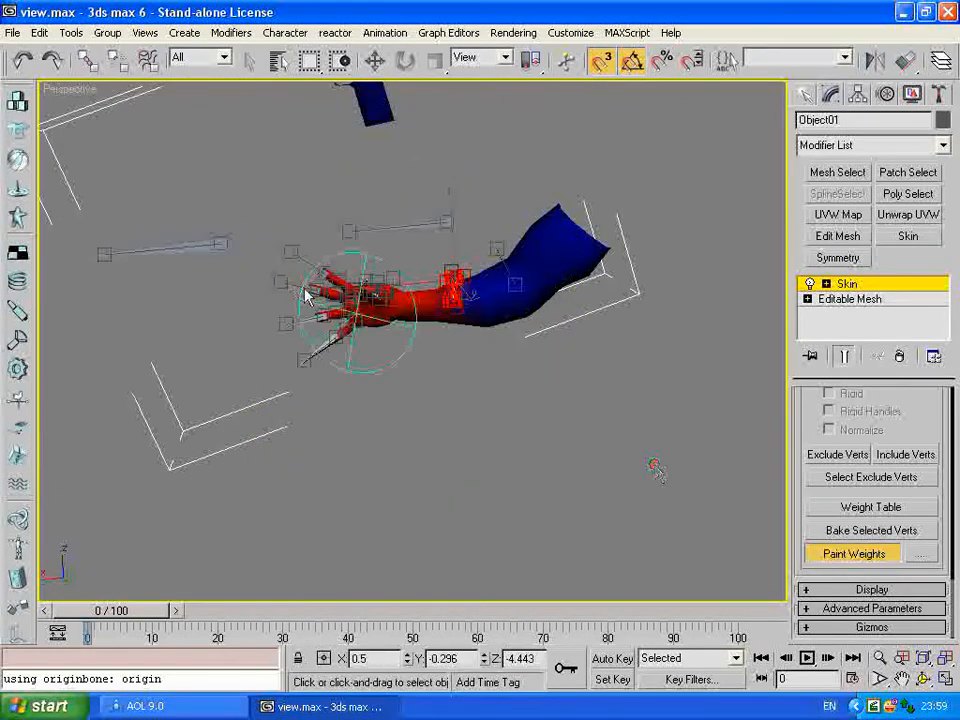
# Step: Paint the mid-forearm bone's weight over the square muzzle flash plane
pyautogui.click(920, 673)
pyautogui.moveTo(435, 369); pyautogui.dragTo(594, 374)
pyautogui.click(846, 553)
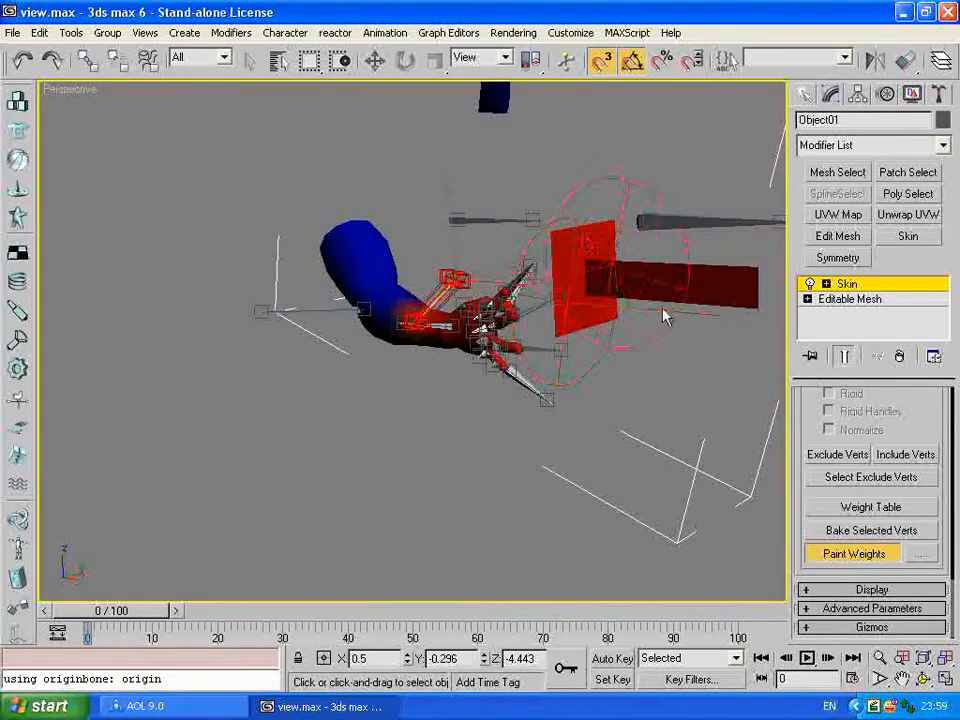
# Step: Select the envelope of the wrist bone and paint its weight over the long flash plane and the hand
pyautogui.click(921, 680)
pyautogui.moveTo(376, 340); pyautogui.dragTo(526, 369)
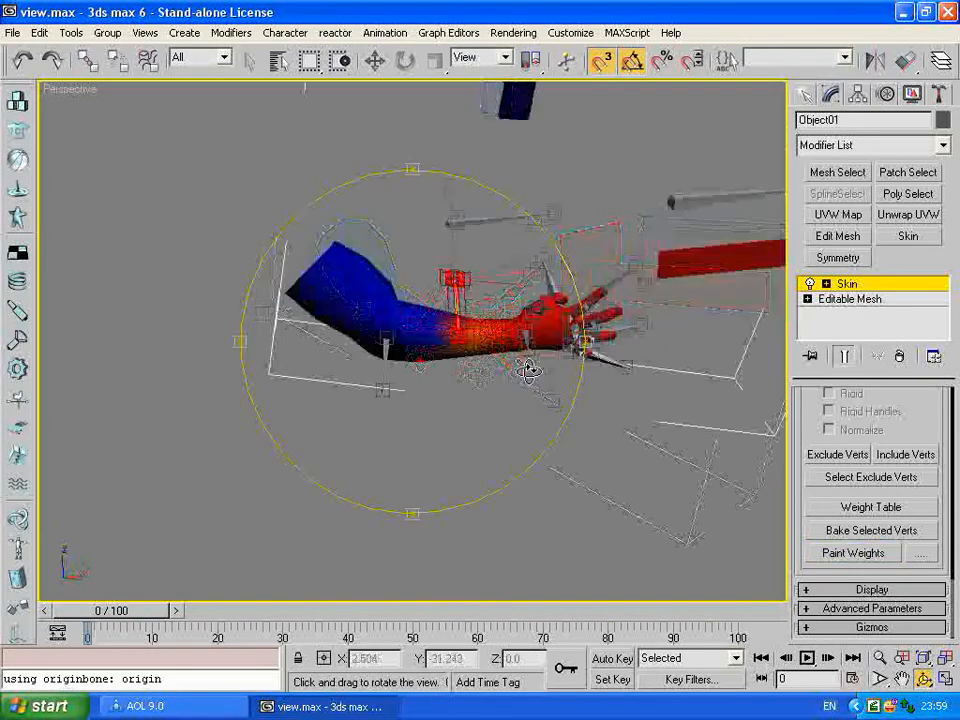
pyautogui.moveTo(535, 369); pyautogui.dragTo(454, 343, button='middle')
pyautogui.scroll(5, 396, 287)
pyautogui.moveTo(396, 287)
pyautogui.mouseDown()
pyautogui.moveTo(398, 313)
pyautogui.moveTo(402, 288)
pyautogui.mouseUp()
pyautogui.rightClick(426, 216)
pyautogui.click(422, 189)
pyautogui.moveTo(466, 188); pyautogui.dragTo(447, 286, button='middle')
pyautogui.scroll(-5, 447, 286)
pyautogui.click(853, 553)
pyautogui.moveTo(645, 268)
pyautogui.mouseDown()
pyautogui.moveTo(649, 287)
pyautogui.moveTo(681, 306)
pyautogui.moveTo(546, 249)
pyautogui.moveTo(628, 296)
pyautogui.moveTo(578, 310)
pyautogui.mouseUp()
pyautogui.moveTo(498, 352)
pyautogui.mouseDown()
pyautogui.moveTo(489, 369)
pyautogui.moveTo(450, 368)
pyautogui.mouseUp()
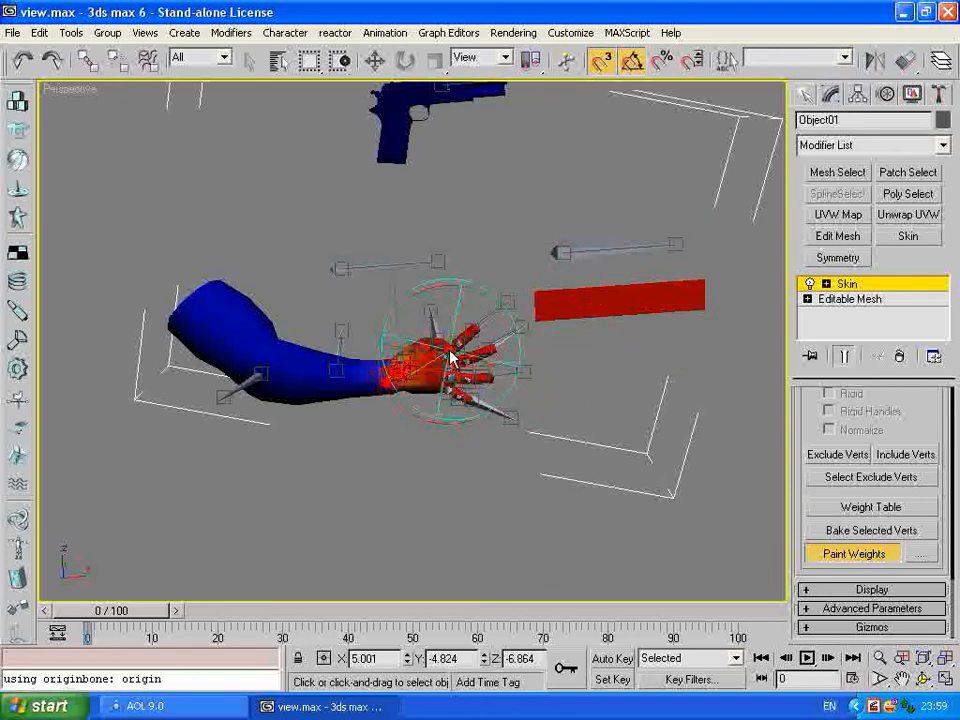
# Step: Paint the wrist bone's weight over the opposite side of the hand and fingers
pyautogui.hotkey('ctrl', 'r')
pyautogui.moveTo(452, 393)
pyautogui.mouseDown()
pyautogui.moveTo(664, 371)
pyautogui.moveTo(418, 272)
pyautogui.moveTo(368, 367)
pyautogui.mouseUp()
pyautogui.click(850, 553)
pyautogui.moveTo(262, 398); pyautogui.dragTo(279, 399)
pyautogui.scroll(-5, 278, 401)
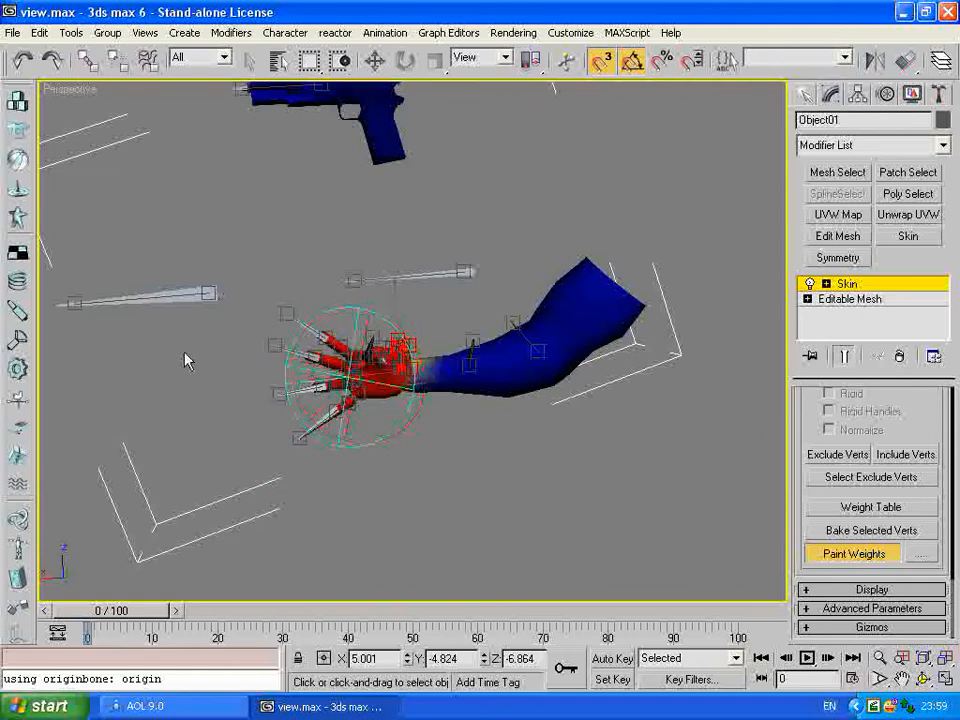
# Step: Paint the wrist bone's weight over the square muzzle flash plane and the front of the hand
pyautogui.click(925, 680)
pyautogui.moveTo(462, 366); pyautogui.dragTo(542, 358)
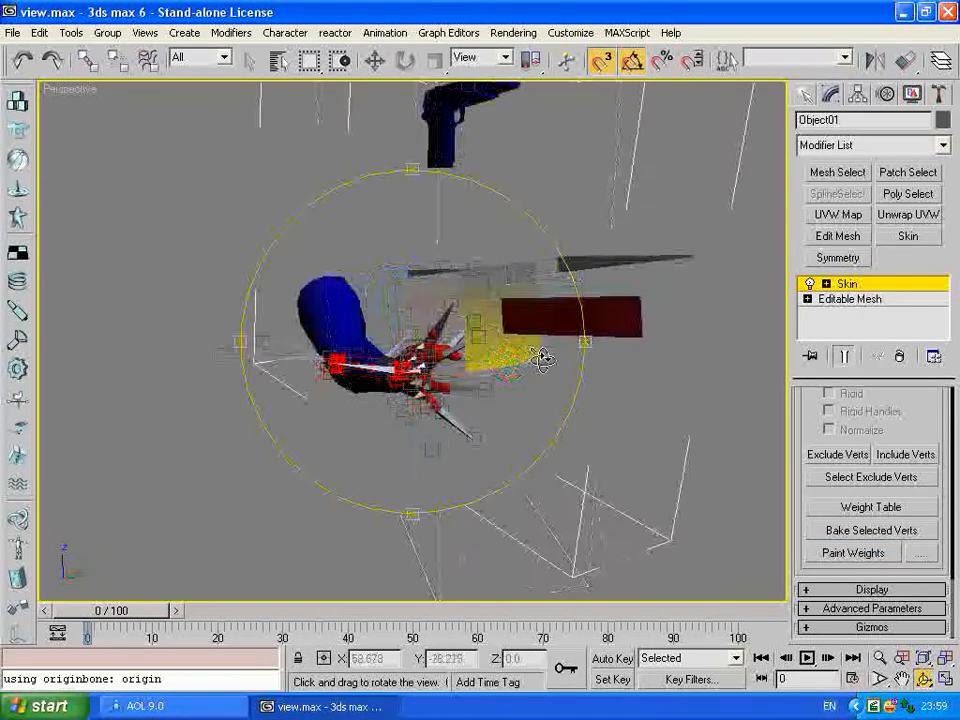
pyautogui.click(852, 557)
pyautogui.moveTo(607, 372)
pyautogui.mouseDown()
pyautogui.moveTo(531, 315)
pyautogui.moveTo(501, 321)
pyautogui.moveTo(549, 274)
pyautogui.moveTo(476, 281)
pyautogui.moveTo(529, 315)
pyautogui.moveTo(510, 320)
pyautogui.mouseUp()
pyautogui.scroll(5, 594, 373)
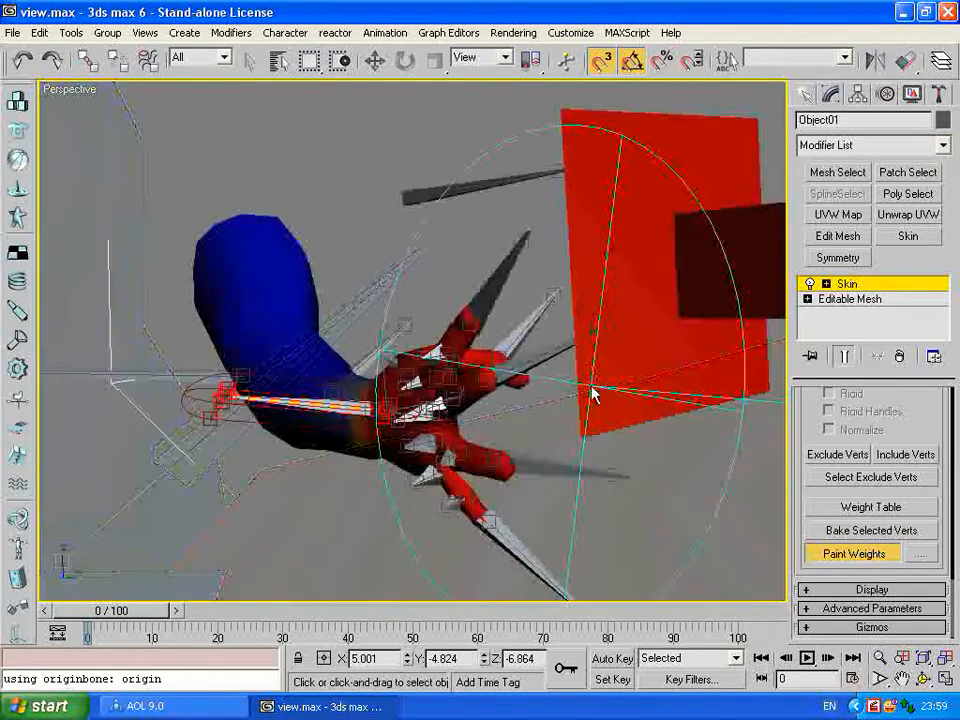
# Step: Select the envelope of the middle thumb bone
pyautogui.click(925, 680)
pyautogui.moveTo(369, 371)
pyautogui.mouseDown()
pyautogui.moveTo(511, 417)
pyautogui.moveTo(470, 390)
pyautogui.moveTo(343, 345)
pyautogui.moveTo(426, 362)
pyautogui.moveTo(410, 338)
pyautogui.moveTo(420, 337)
pyautogui.mouseUp()
pyautogui.rightClick(399, 294)
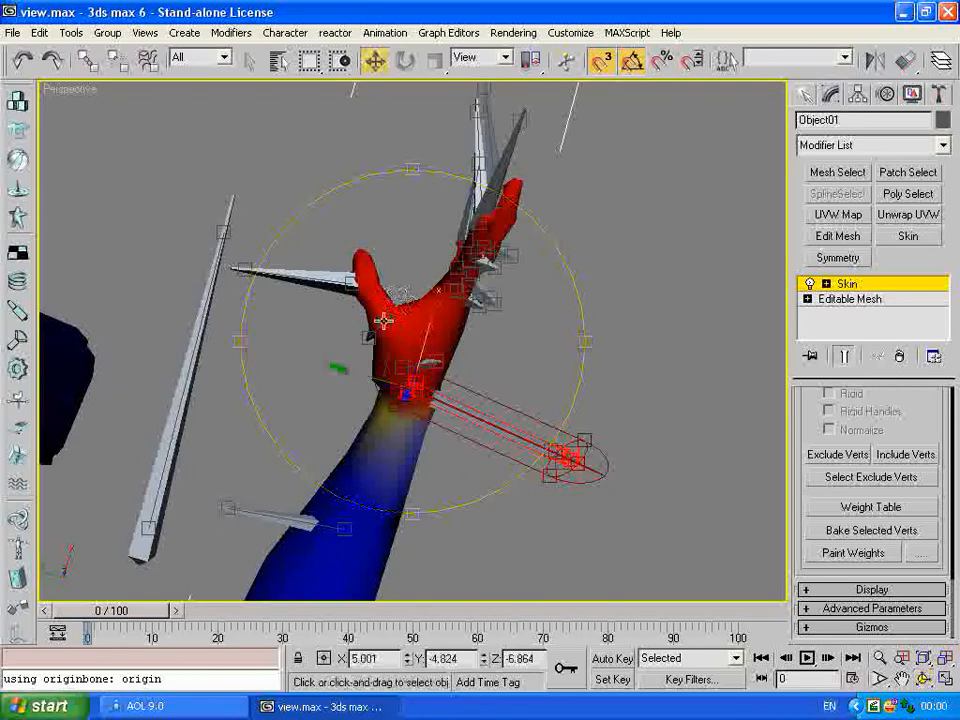
pyautogui.click(384, 321)
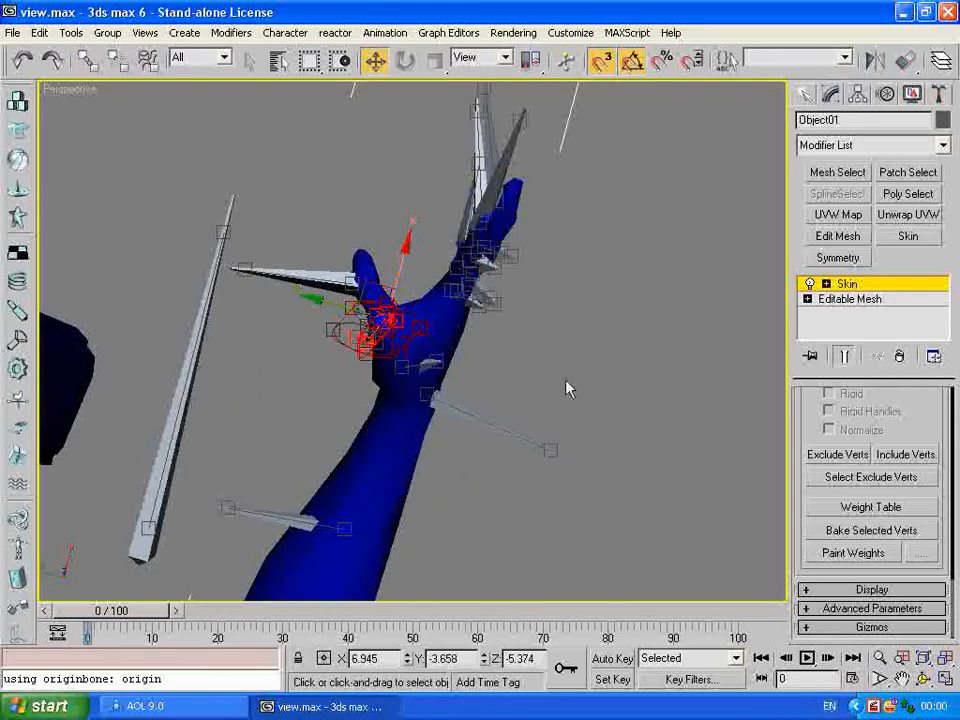
# Step: Reduce the maximum brush size in the weight painter options
pyautogui.click(912, 545)
pyautogui.click(343, 216)
pyautogui.moveTo(300, 68); pyautogui.dragTo(325, 45)
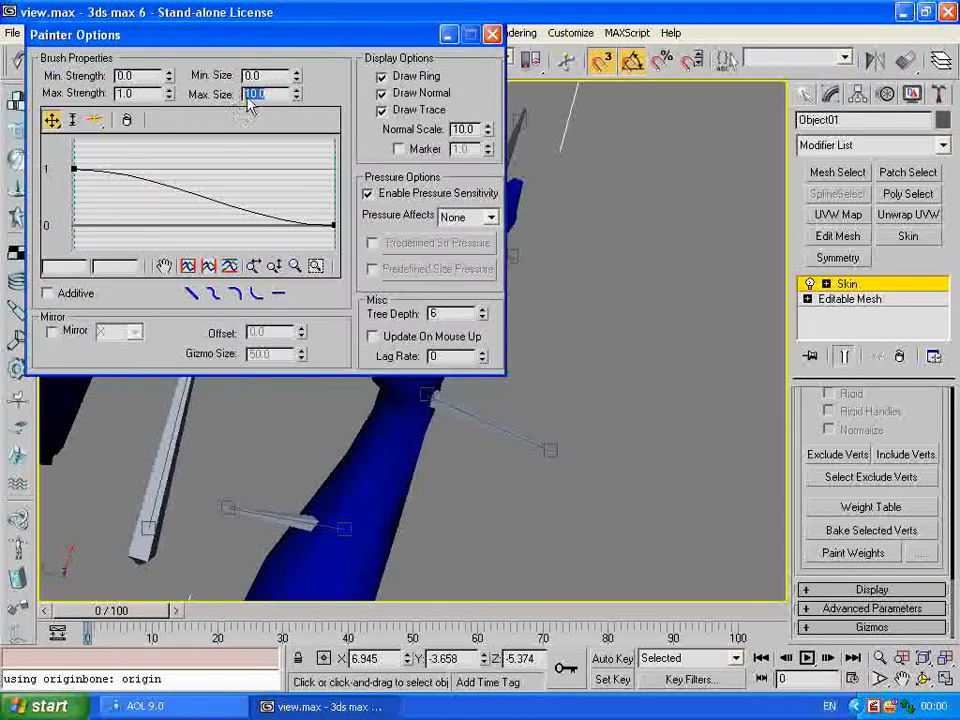
pyautogui.click(491, 34)
pyautogui.scroll(6, 368, 305)
pyautogui.scroll(-5, 363, 304)
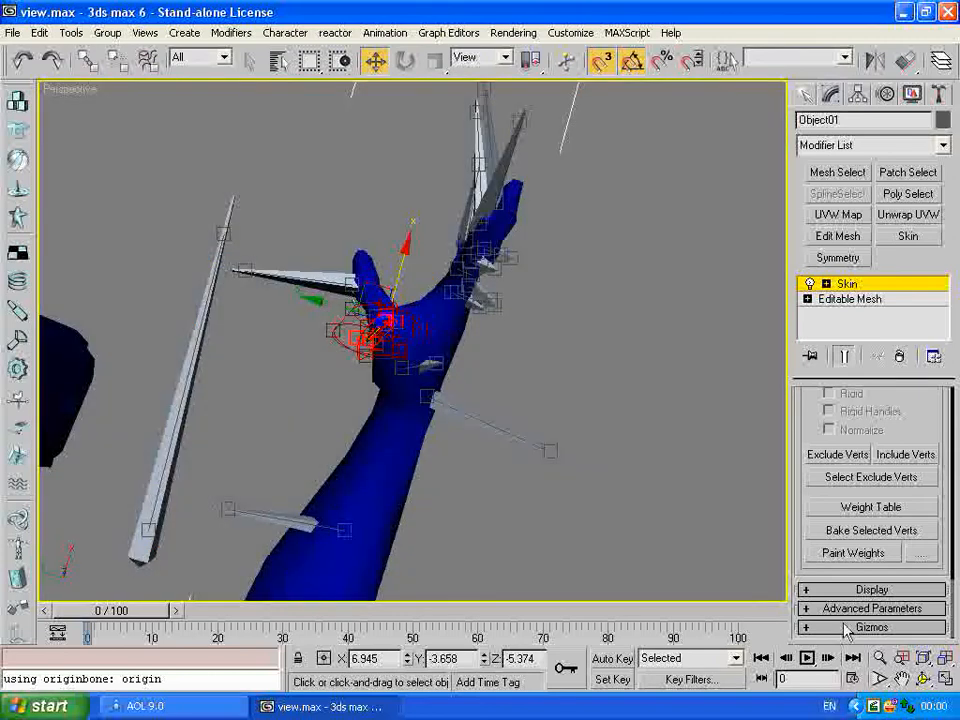
# Step: Paint the middle thumb bone's weight over the thumb from the palm side and the opposite side
pyautogui.click(860, 553)
pyautogui.moveTo(356, 255); pyautogui.dragTo(362, 265)
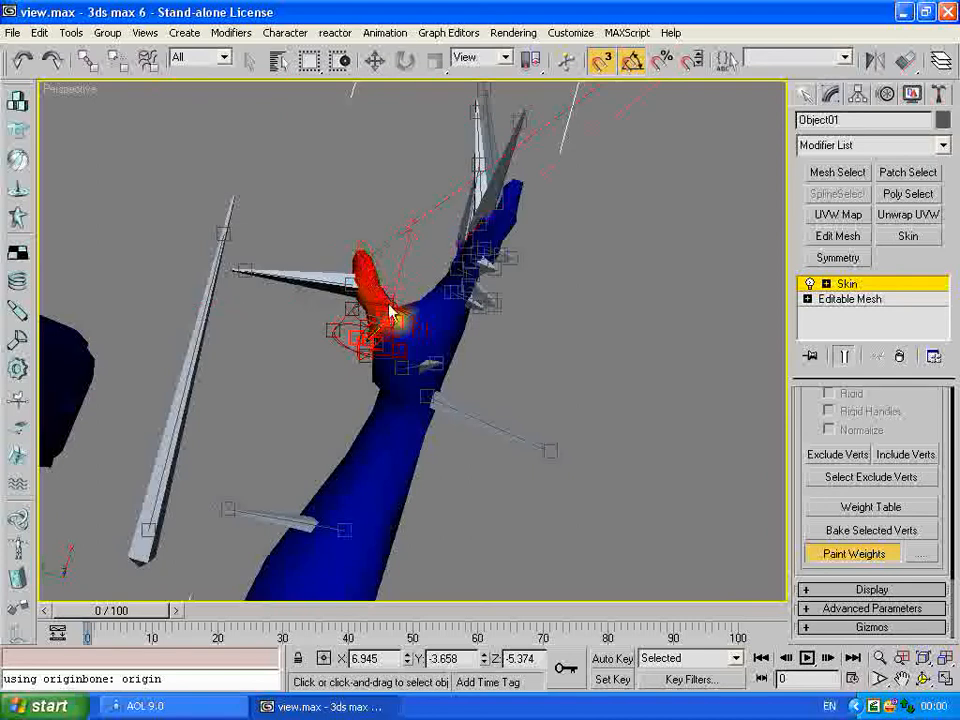
pyautogui.click(923, 679)
pyautogui.moveTo(474, 469)
pyautogui.mouseDown()
pyautogui.moveTo(516, 281)
pyautogui.moveTo(579, 126)
pyautogui.moveTo(742, 510)
pyautogui.mouseUp()
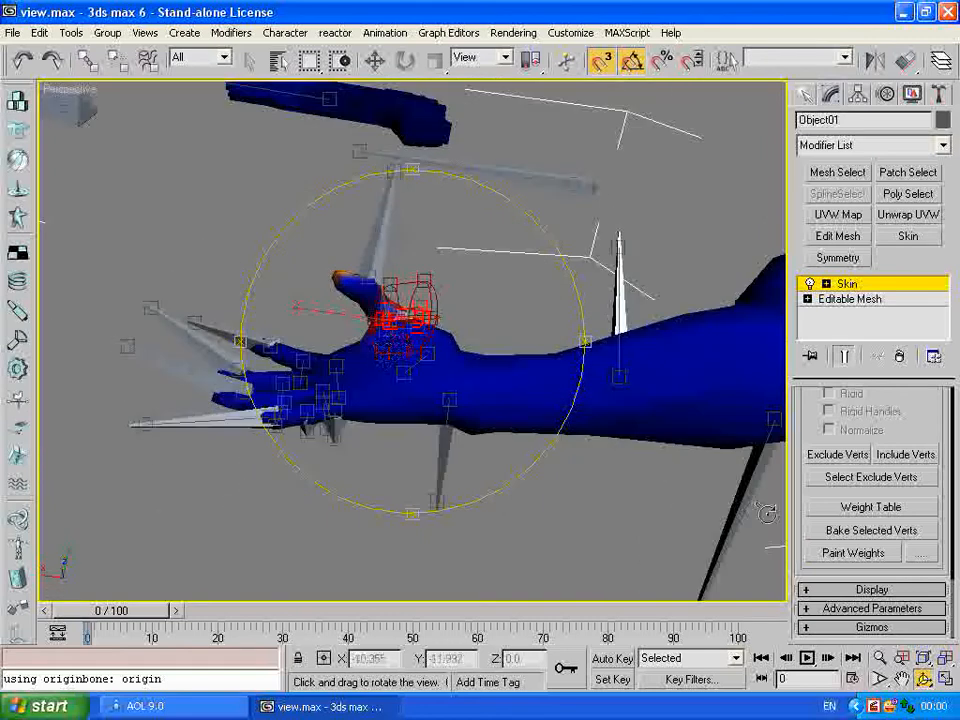
pyautogui.click(840, 556)
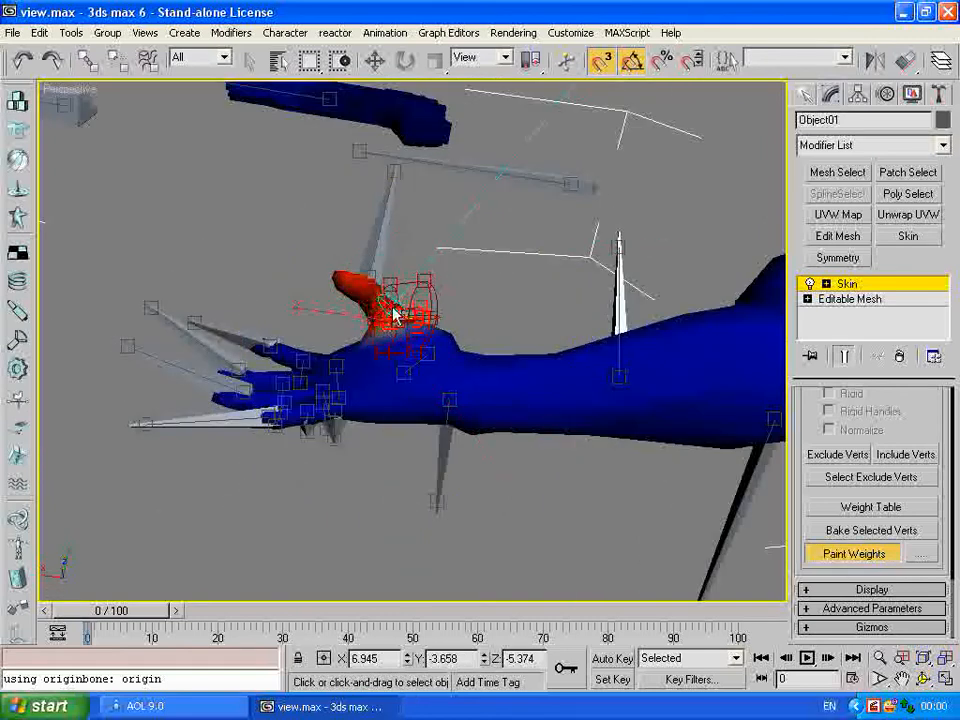
# Step: Paint the middle thumb bone's weight over the remaining uncovered side of the thumb
pyautogui.click(904, 679)
pyautogui.click(923, 679)
pyautogui.moveTo(477, 407)
pyautogui.mouseDown()
pyautogui.moveTo(543, 406)
pyautogui.moveTo(574, 439)
pyautogui.mouseUp()
pyautogui.click(830, 555)
pyautogui.click(475, 344)
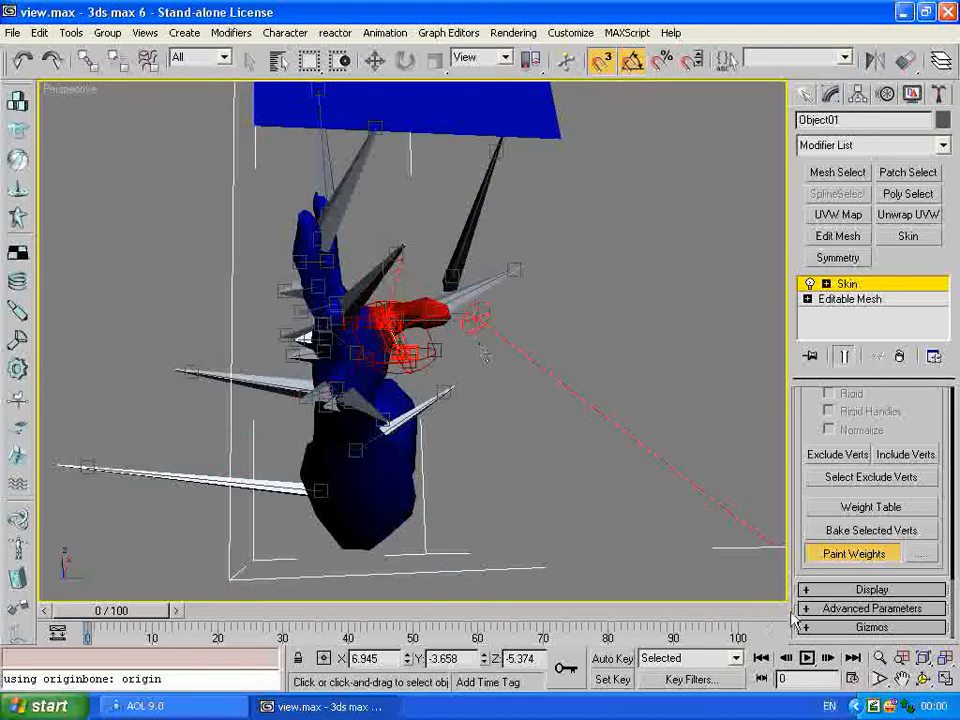
# Step: Select the envelope of the thumb tip bone and paint its weight over the end of the thumb
pyautogui.click(924, 684)
pyautogui.moveTo(409, 302)
pyautogui.mouseDown()
pyautogui.moveTo(273, 450)
pyautogui.moveTo(386, 387)
pyautogui.moveTo(335, 353)
pyautogui.moveTo(428, 267)
pyautogui.moveTo(399, 381)
pyautogui.moveTo(354, 379)
pyautogui.moveTo(358, 369)
pyautogui.moveTo(355, 401)
pyautogui.mouseUp()
pyautogui.rightClick(352, 396)
pyautogui.click(345, 345)
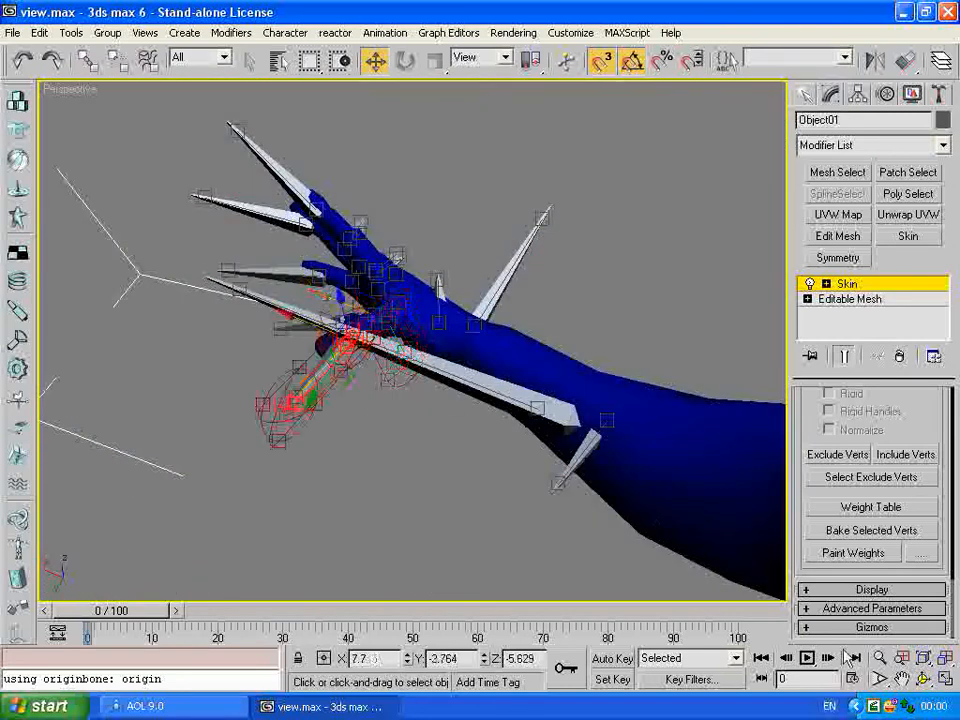
pyautogui.click(924, 679)
pyautogui.moveTo(373, 279); pyautogui.dragTo(305, 367)
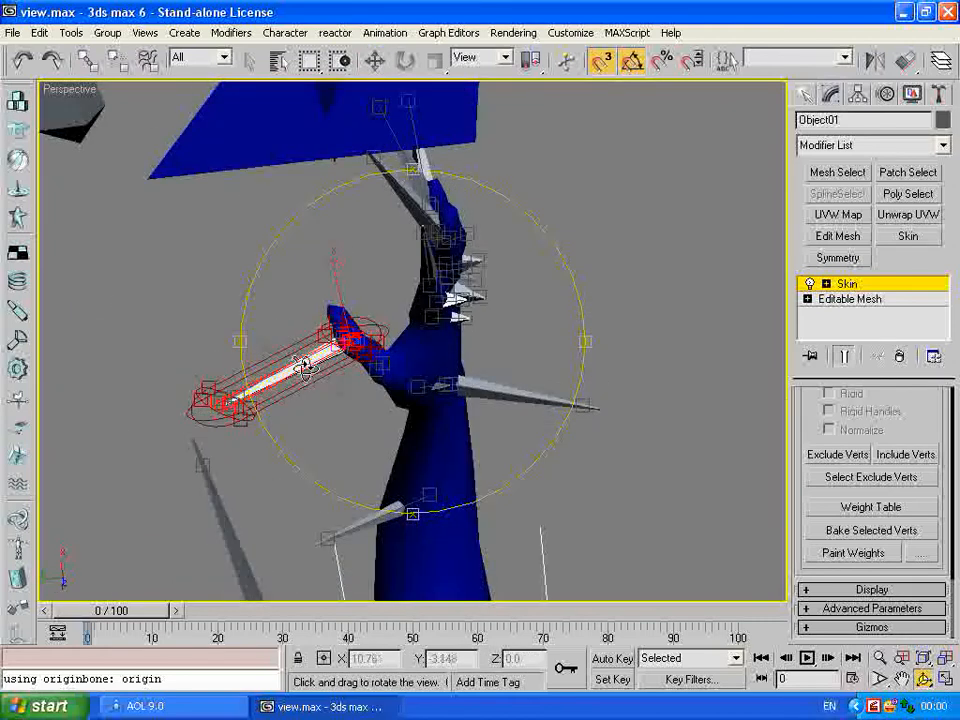
pyautogui.click(853, 553)
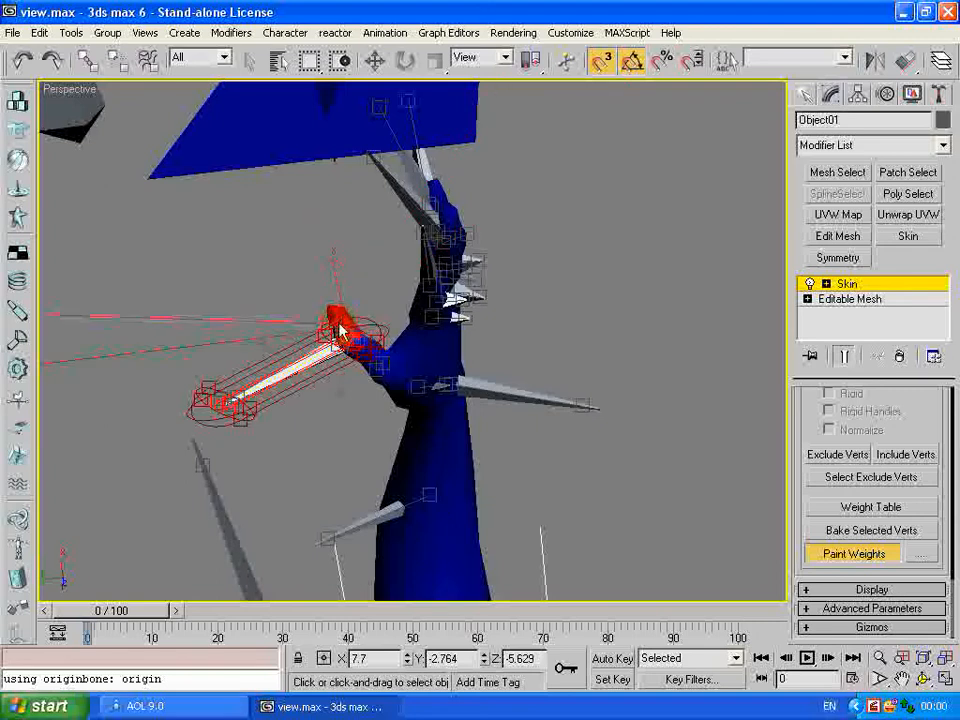
# Step: Paint the thumb tip bone's weight over the opposite side of the thumb's end
pyautogui.click(924, 679)
pyautogui.moveTo(361, 284)
pyautogui.mouseDown()
pyautogui.moveTo(589, 257)
pyautogui.moveTo(654, 100)
pyautogui.mouseUp()
pyautogui.moveTo(425, 335)
pyautogui.mouseDown()
pyautogui.moveTo(579, 257)
pyautogui.moveTo(786, 439)
pyautogui.moveTo(800, 480)
pyautogui.mouseUp()
pyautogui.click(853, 553)
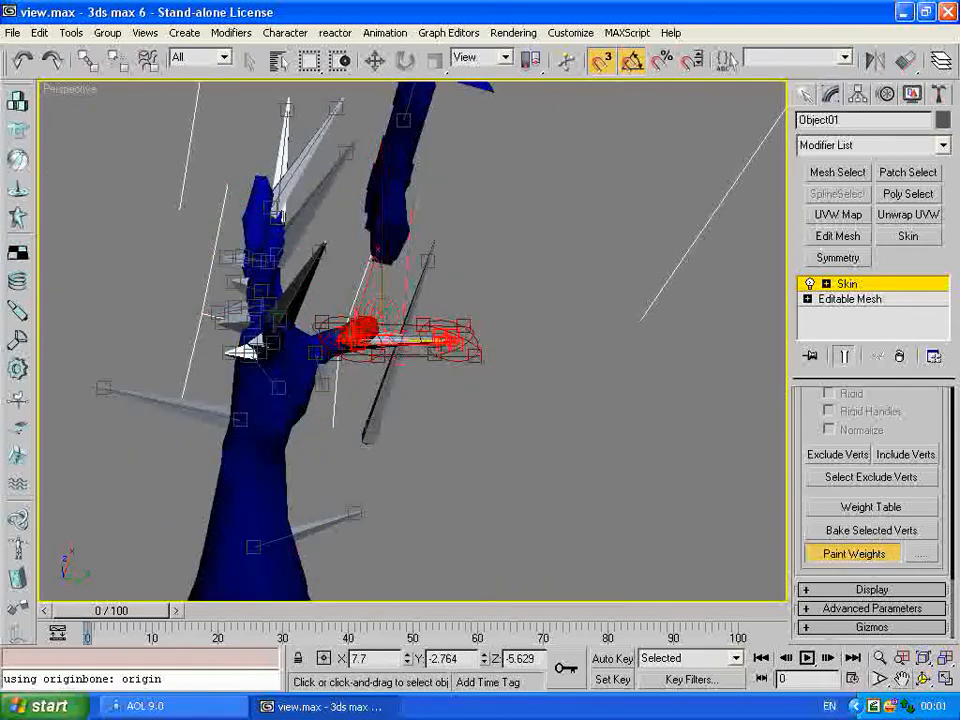
# Step: Paint full thumb tip bone weight over the front and underside of the thumb's last segment
pyautogui.click(924, 679)
pyautogui.moveTo(435, 392)
pyautogui.mouseDown()
pyautogui.moveTo(369, 561)
pyautogui.moveTo(386, 463)
pyautogui.moveTo(371, 453)
pyautogui.moveTo(416, 452)
pyautogui.moveTo(419, 438)
pyautogui.mouseUp()
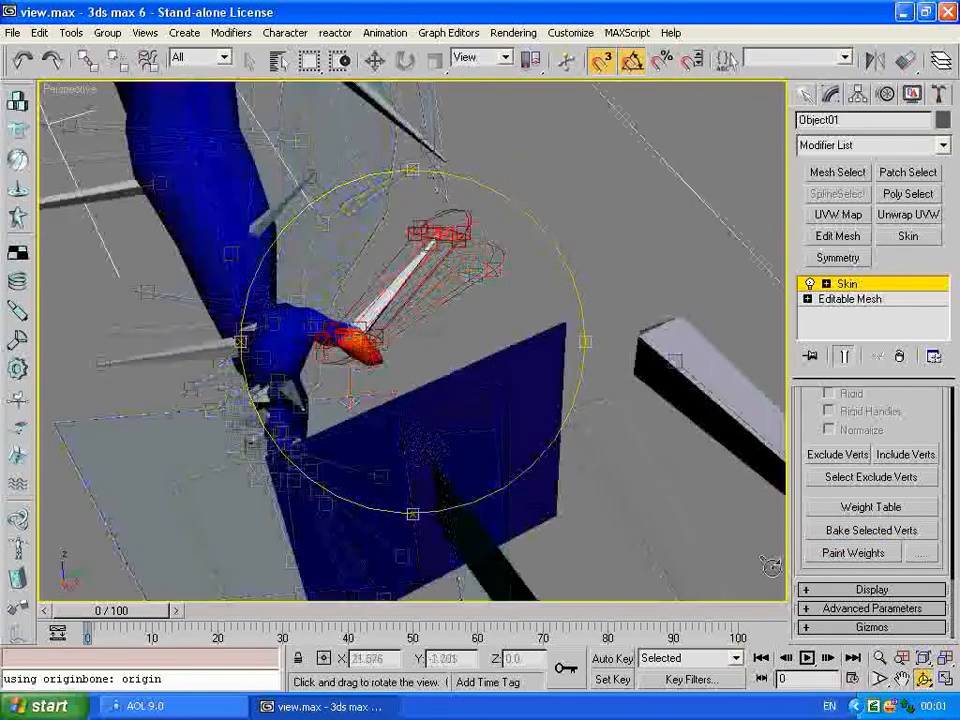
pyautogui.click(880, 661)
pyautogui.moveTo(344, 331)
pyautogui.mouseDown()
pyautogui.moveTo(347, 306)
pyautogui.moveTo(347, 314)
pyautogui.mouseUp()
pyautogui.click(853, 553)
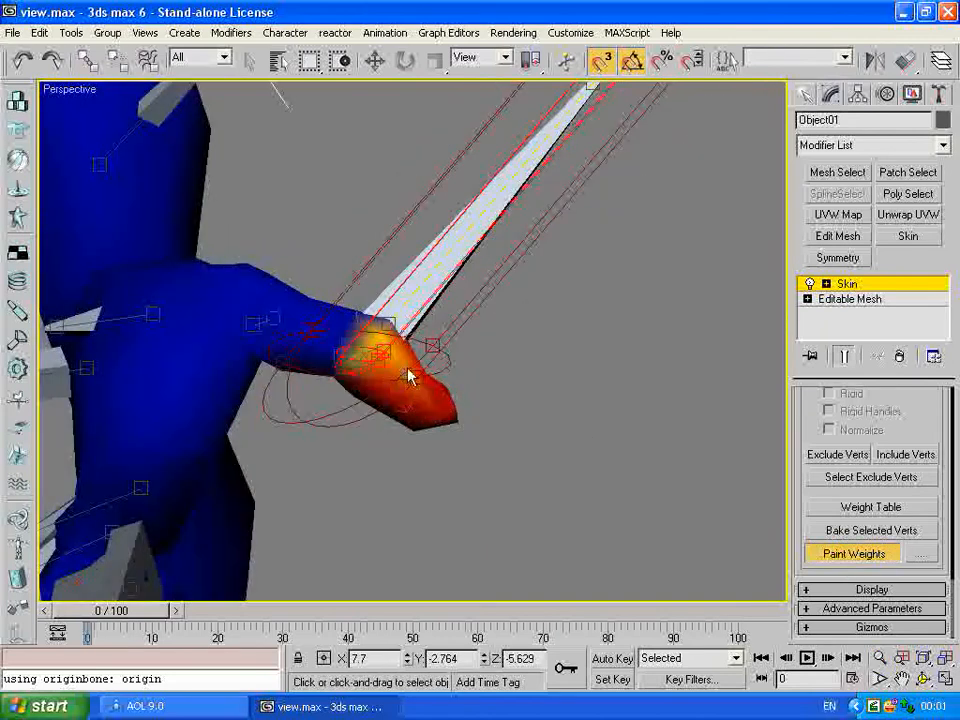
pyautogui.scroll(-3, 405, 362)
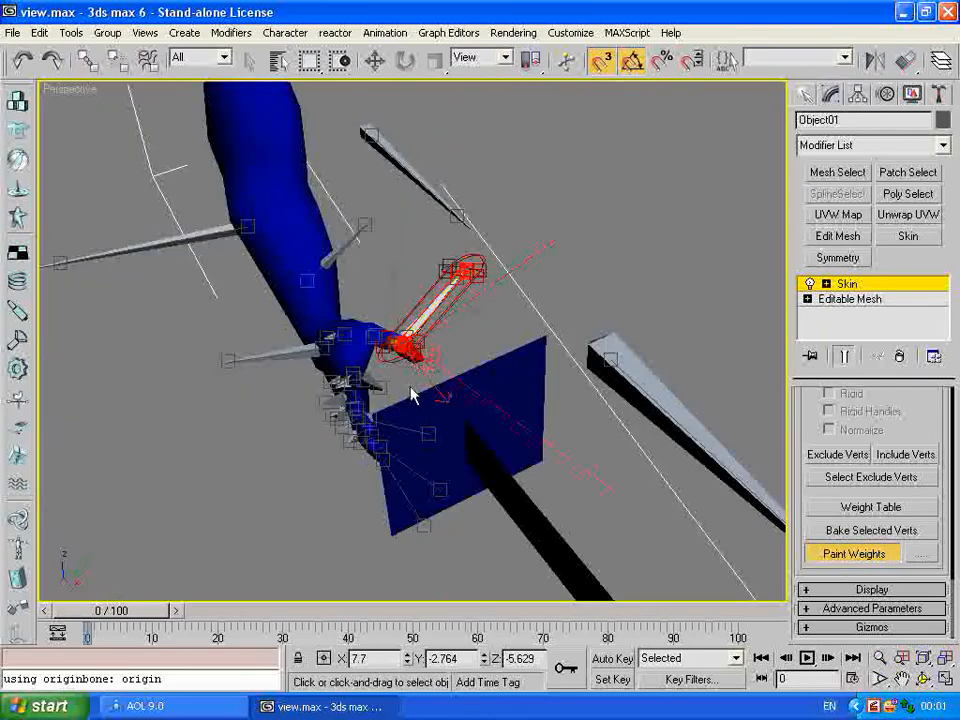
# Step: Select the envelopes of the index finger's base, middle and tip bones in turn
pyautogui.click(926, 682)
pyautogui.moveTo(350, 390)
pyautogui.mouseDown()
pyautogui.moveTo(473, 282)
pyautogui.moveTo(470, 290)
pyautogui.mouseUp()
pyautogui.rightClick(466, 300)
pyautogui.scroll(3, 398, 381)
pyautogui.scroll(-4, 356, 380)
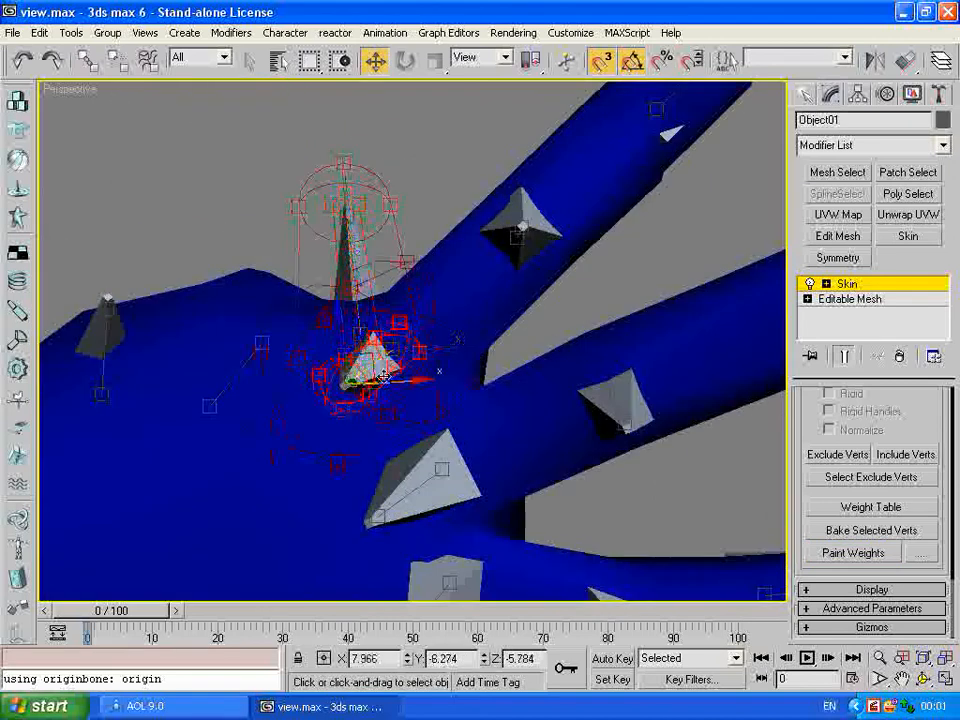
pyautogui.scroll(-2, 578, 204)
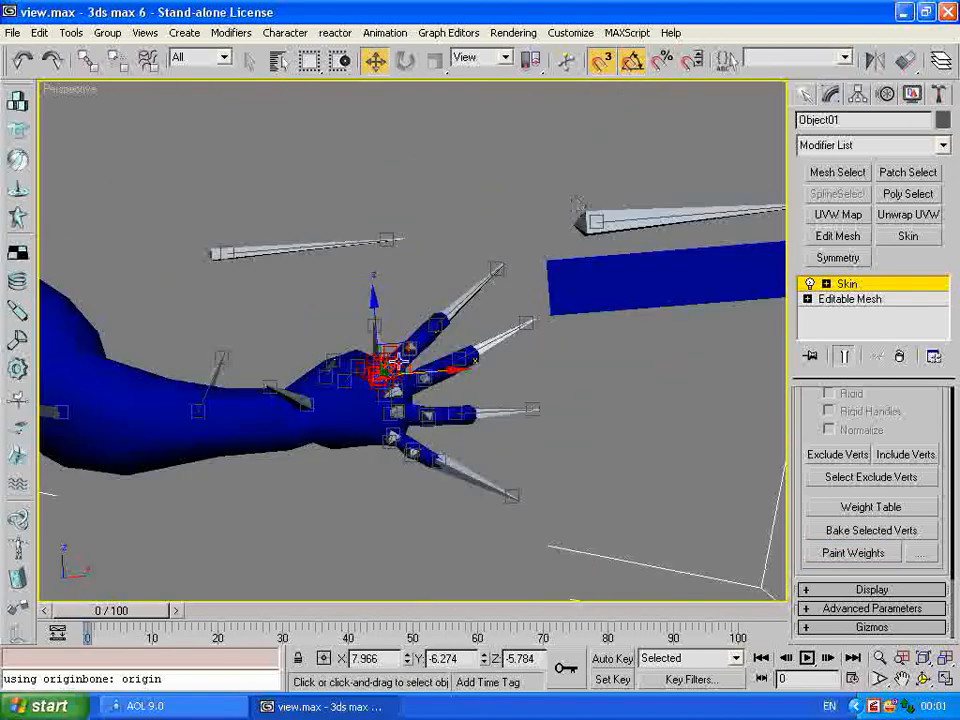
pyautogui.click(410, 351)
pyautogui.scroll(4, 422, 364)
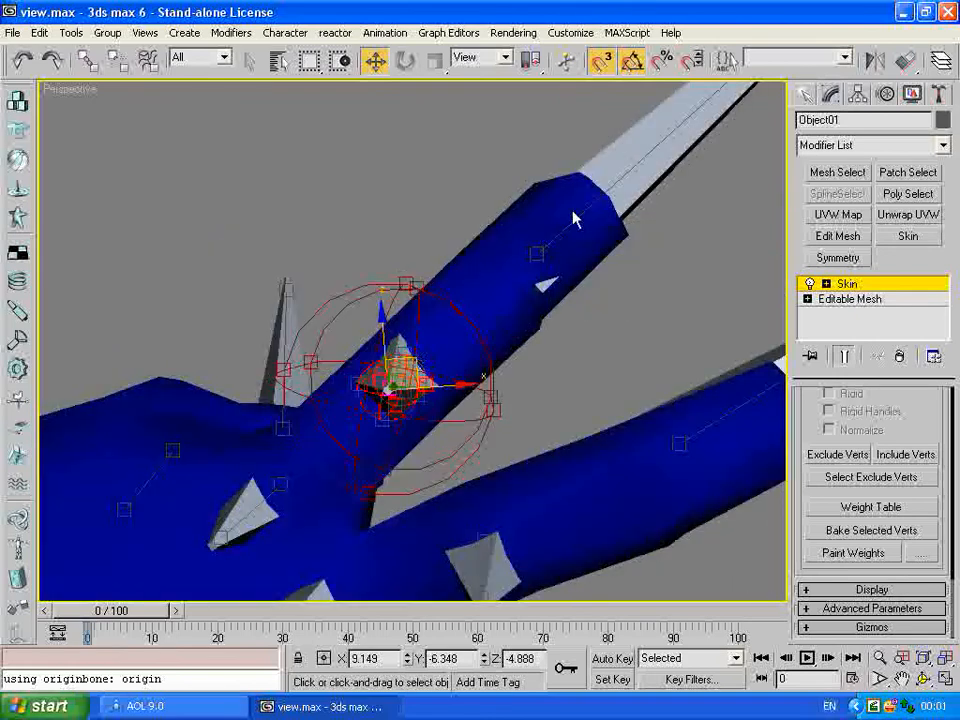
pyautogui.click(578, 296)
pyautogui.scroll(-4, 565, 256)
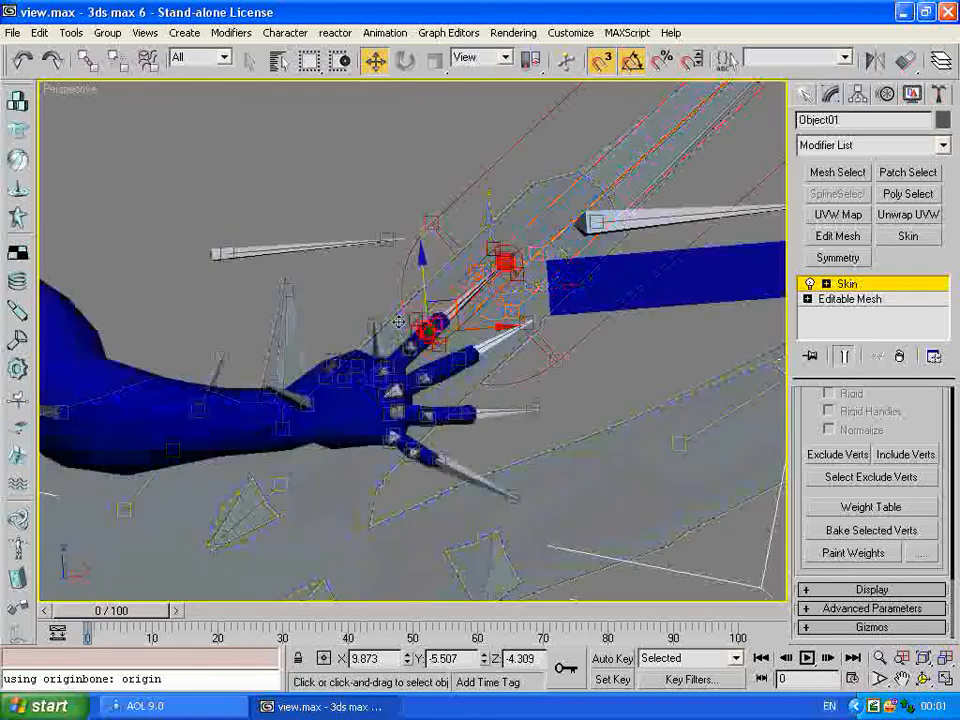
pyautogui.moveTo(497, 232); pyautogui.dragTo(221, 267, button='middle')
pyautogui.scroll(-4, 324, 275)
pyautogui.scroll(4, 357, 276)
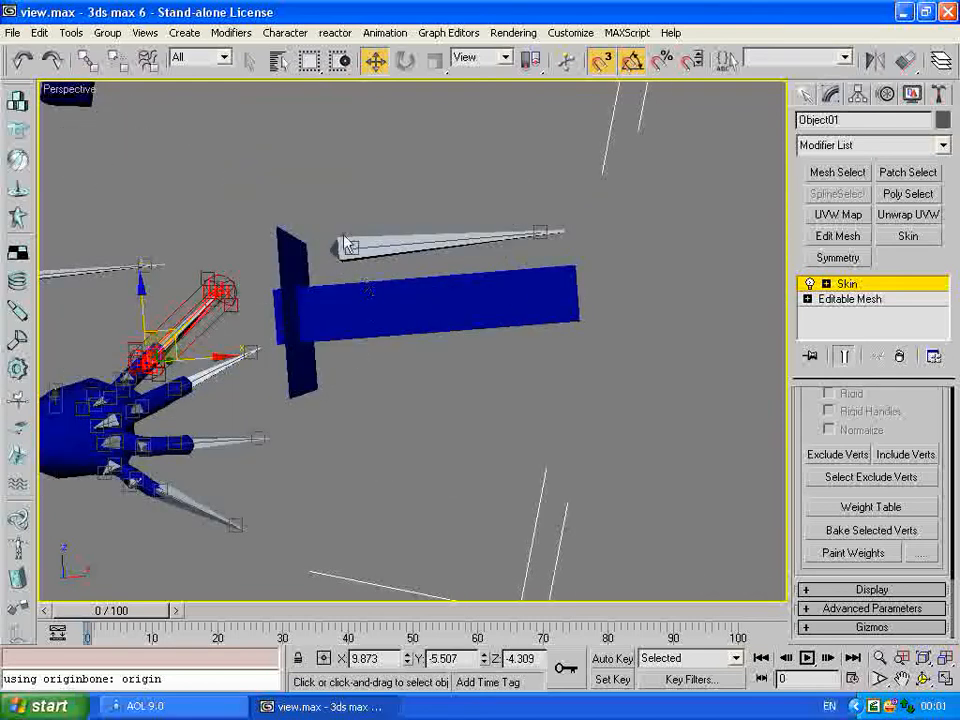
pyautogui.keyDown('alt'); pyautogui.moveTo(85, 410); pyautogui.dragTo(250, 490, button='middle'); pyautogui.keyUp('alt')
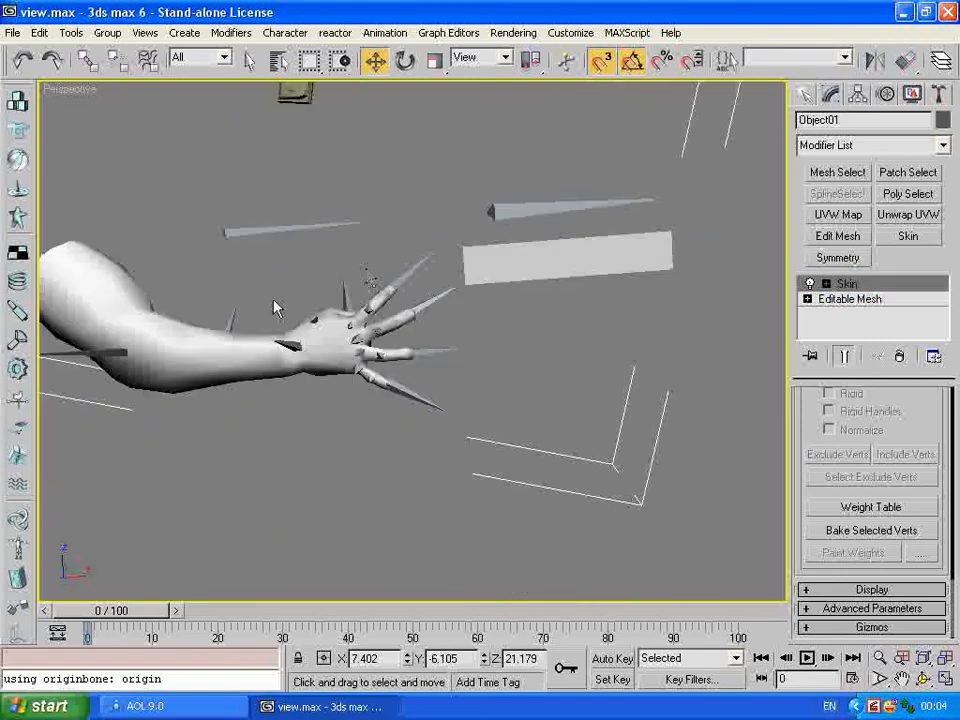
pyautogui.scroll(4, 268, 314)
pyautogui.moveTo(575, 314); pyautogui.dragTo(450, 329, button='middle')
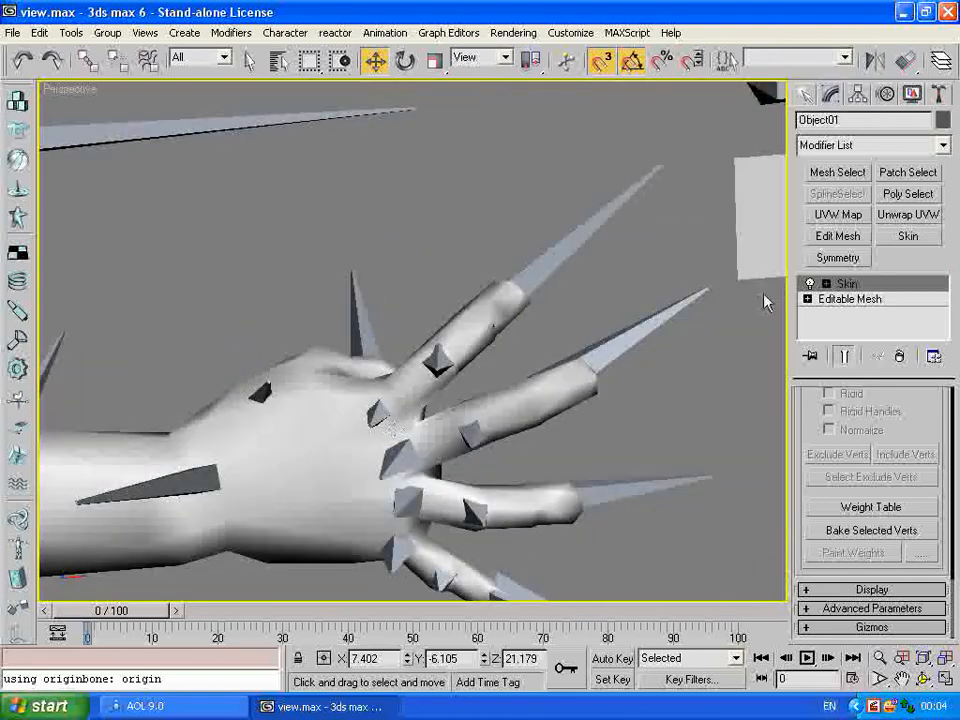
pyautogui.click(374, 413)
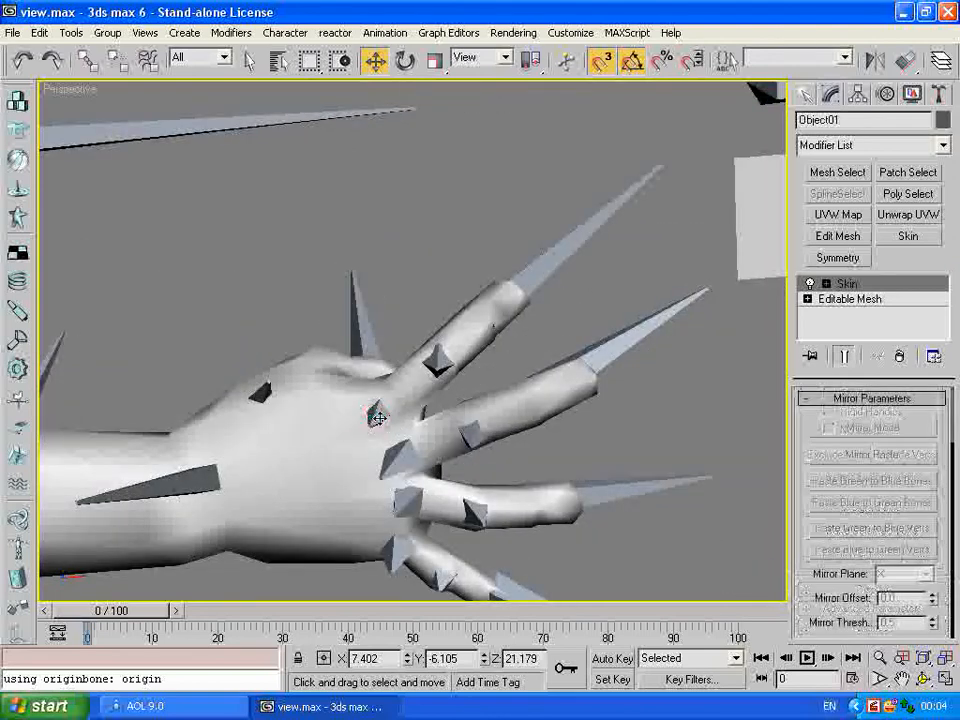
pyautogui.press('e')
pyautogui.moveTo(372, 422); pyautogui.dragTo(419, 397)
pyautogui.keyDown('alt'); pyautogui.moveTo(414, 393); pyautogui.dragTo(446, 283, button='middle'); pyautogui.keyUp('alt')
pyautogui.hotkey('shift', 'z')
pyautogui.hotkey('shift', 'z')
pyautogui.hotkey('shift', 'z')
# Step: Try rotating the hand bone at the wrist to test how the skinned hand and fingers follow it
pyautogui.click(381, 380)
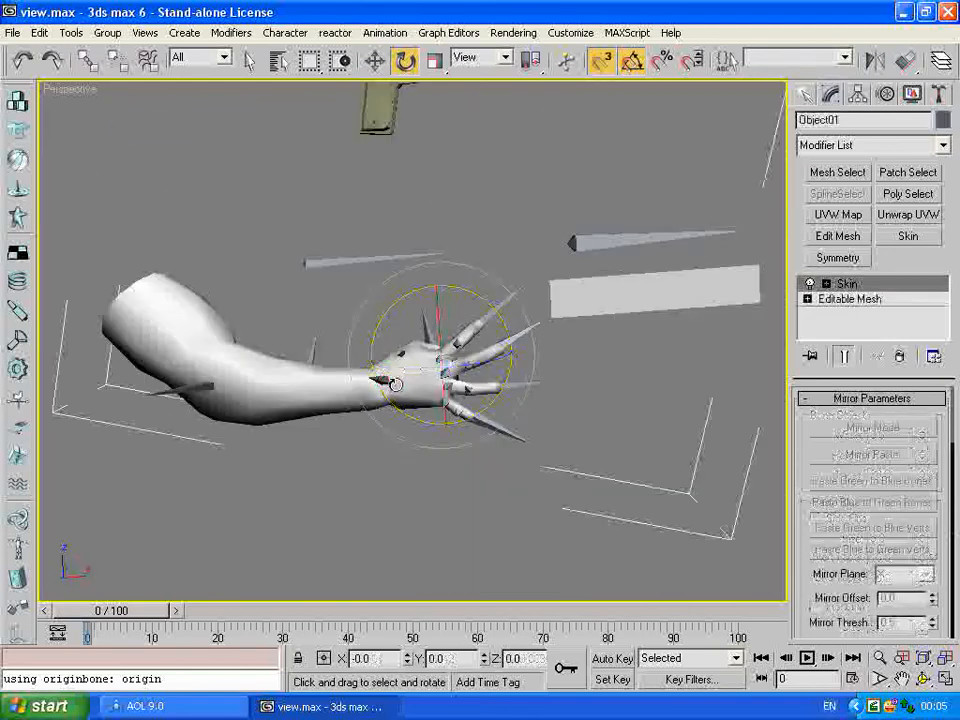
pyautogui.scroll(5, 332, 465)
pyautogui.click(314, 470)
pyautogui.moveTo(314, 470); pyautogui.dragTo(291, 445)
pyautogui.rightClick(291, 445)
pyautogui.scroll(-5, 302, 360)
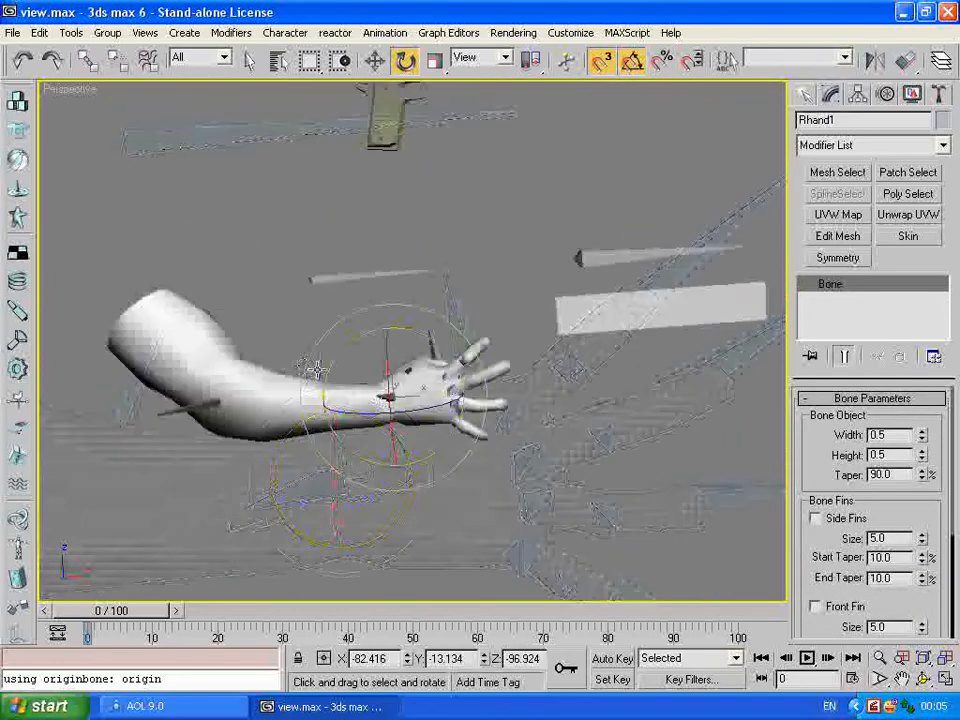
pyautogui.moveTo(320, 360); pyautogui.dragTo(321, 379, button='middle')
pyautogui.moveTo(363, 440); pyautogui.dragTo(358, 365)
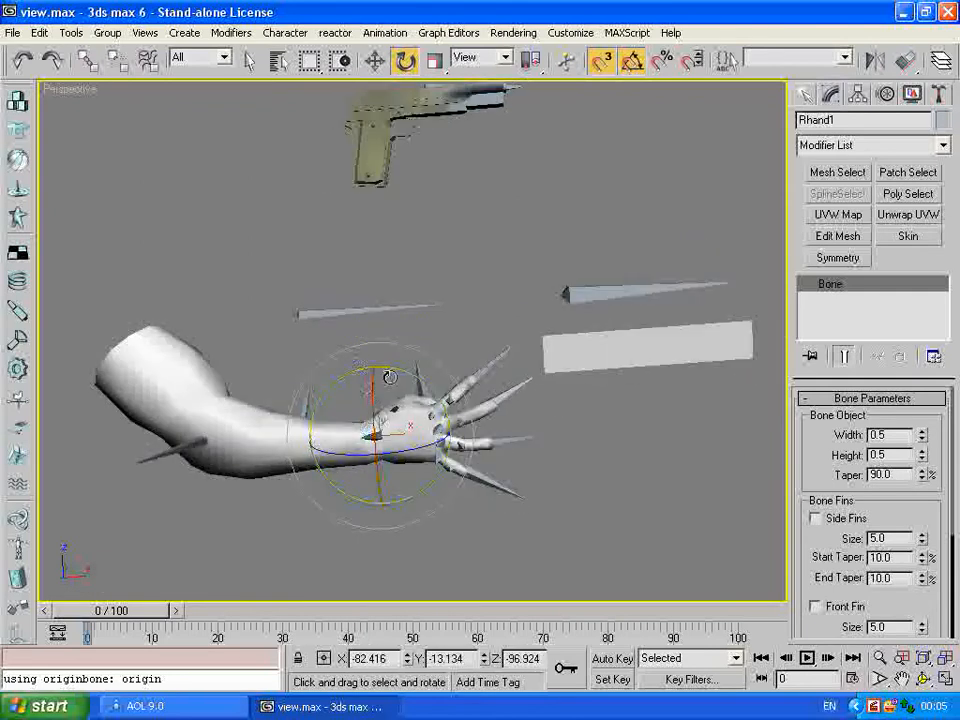
pyautogui.moveTo(412, 282); pyautogui.dragTo(414, 289, button='middle')
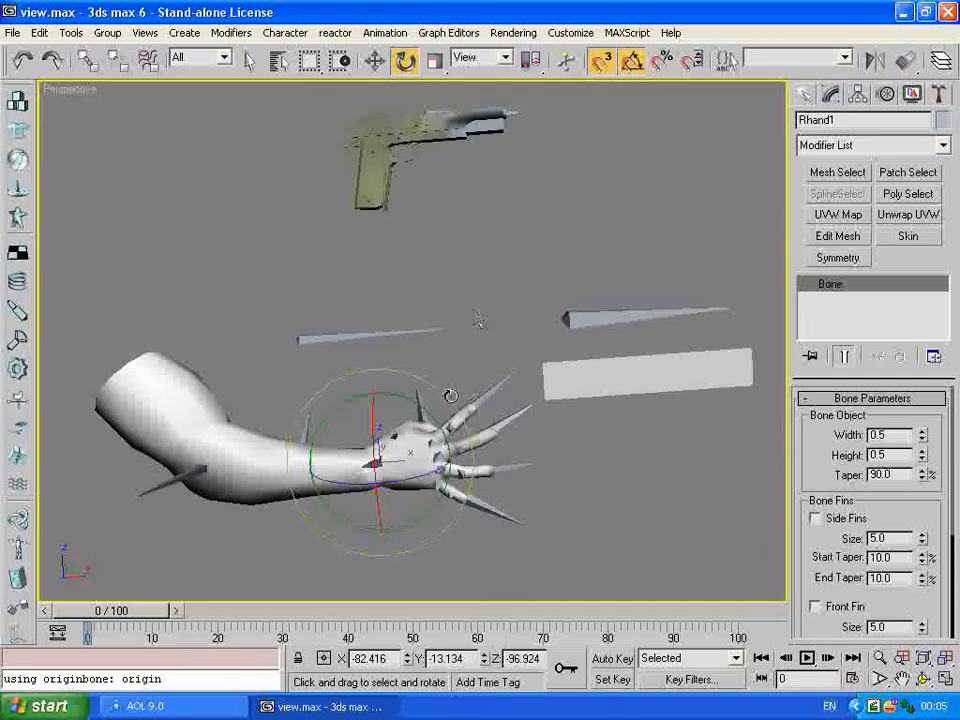
pyautogui.moveTo(374, 293); pyautogui.dragTo(373, 299, button='middle')
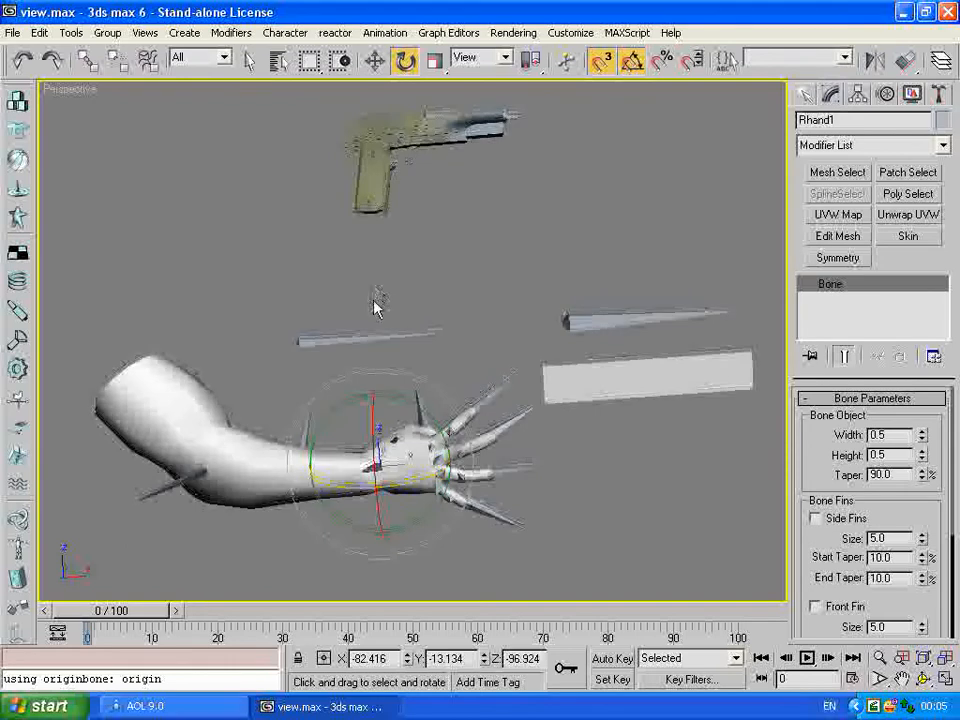
# Step: Move the barrel bone so the pistol comes down from above the arm into the palm of the hand
pyautogui.press('w')
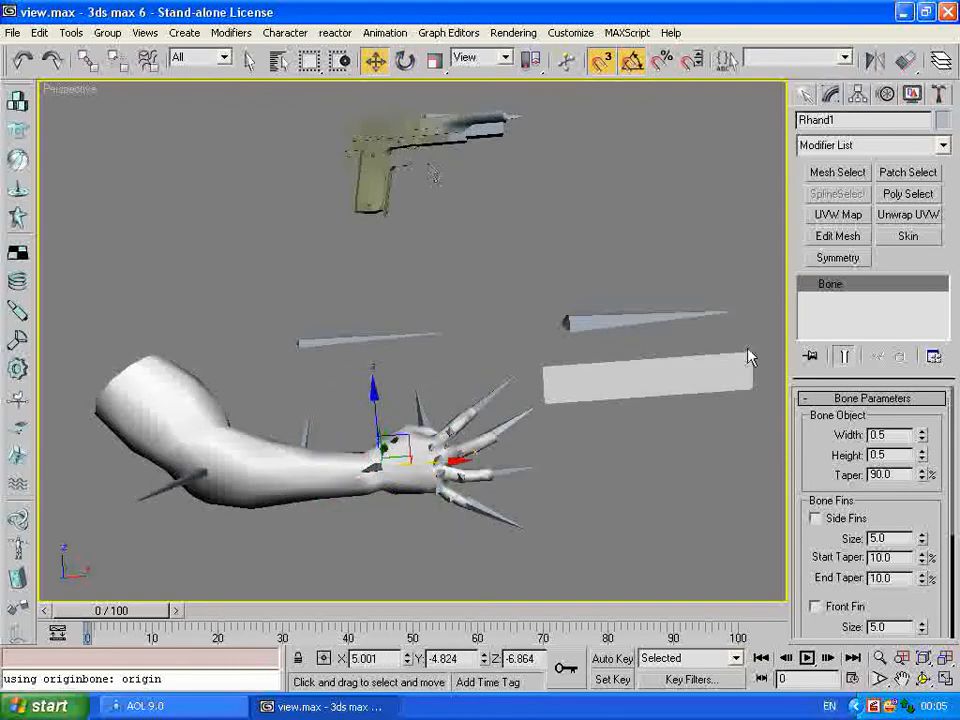
pyautogui.keyDown('alt'); pyautogui.moveTo(495, 272); pyautogui.dragTo(425, 152, button='middle'); pyautogui.keyUp('alt')
pyautogui.click(428, 147)
pyautogui.moveTo(412, 135); pyautogui.dragTo(432, 483)
pyautogui.click(928, 682)
pyautogui.rightClick(425, 482)
pyautogui.moveTo(416, 434); pyautogui.dragTo(487, 397)
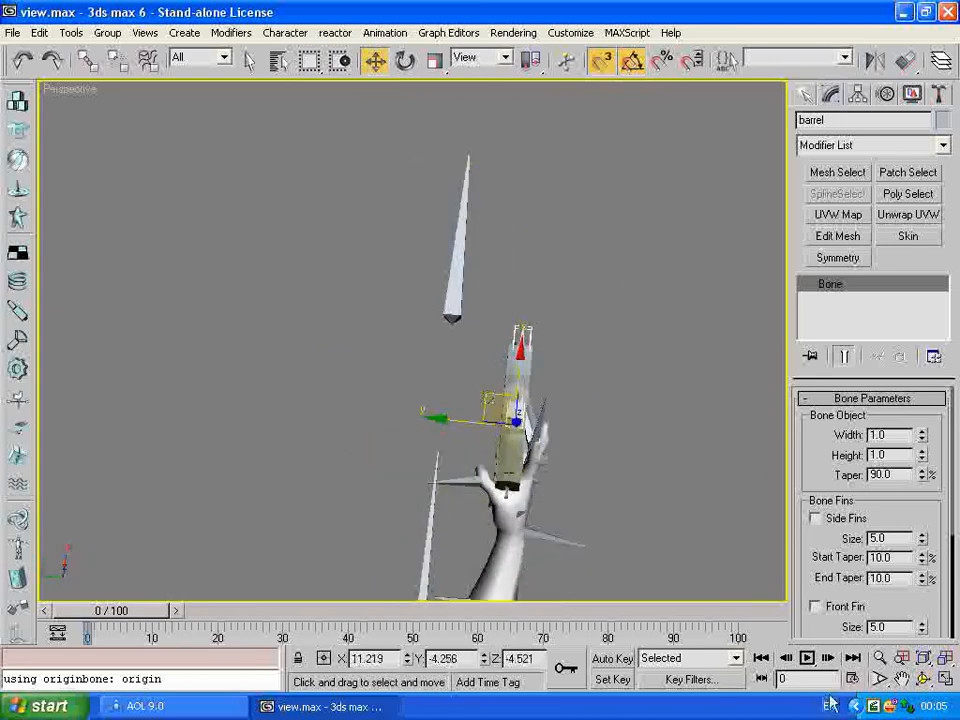
# Step: Fine-tune the barrel bone's position along its length so the pistol grip sits against the palm
pyautogui.click(924, 680)
pyautogui.moveTo(470, 330); pyautogui.dragTo(392, 296)
pyautogui.rightClick(388, 294)
pyautogui.moveTo(325, 248); pyautogui.dragTo(302, 245)
pyautogui.moveTo(245, 272); pyautogui.dragTo(248, 273)
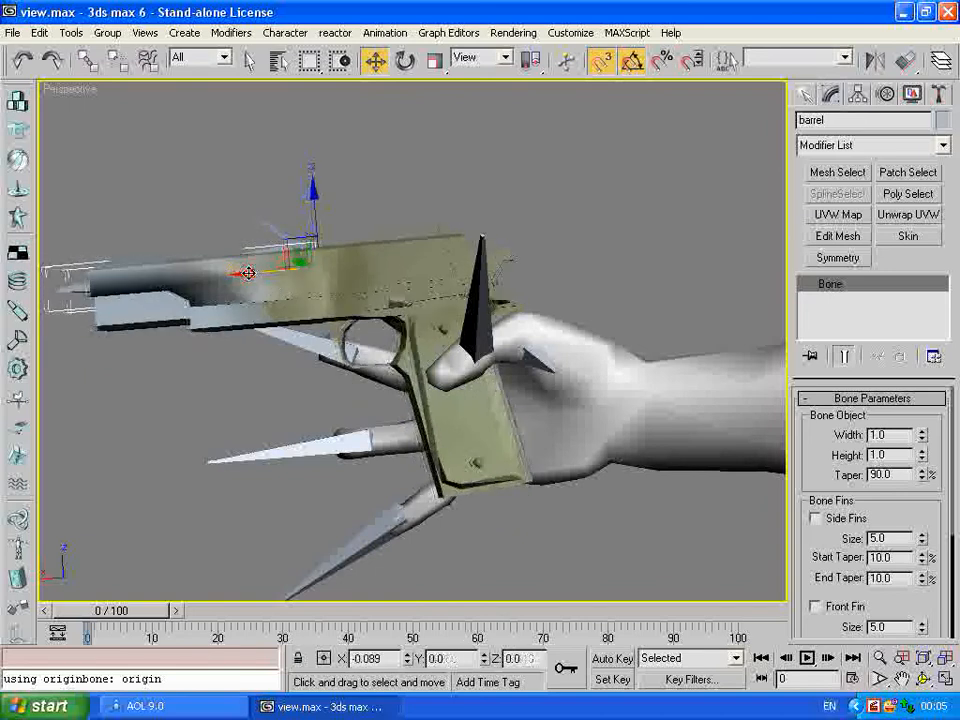
# Step: Rotate the pinky's base bone so the finger bends inward toward the front of the pistol grip
pyautogui.click(924, 679)
pyautogui.moveTo(385, 365)
pyautogui.mouseDown()
pyautogui.moveTo(319, 452)
pyautogui.moveTo(283, 459)
pyautogui.moveTo(175, 441)
pyautogui.moveTo(431, 414)
pyautogui.moveTo(420, 426)
pyautogui.moveTo(594, 374)
pyautogui.moveTo(724, 356)
pyautogui.moveTo(546, 347)
pyautogui.moveTo(632, 343)
pyautogui.moveTo(525, 385)
pyautogui.moveTo(594, 354)
pyautogui.moveTo(385, 357)
pyautogui.mouseUp()
pyautogui.click(286, 424)
pyautogui.press('e')
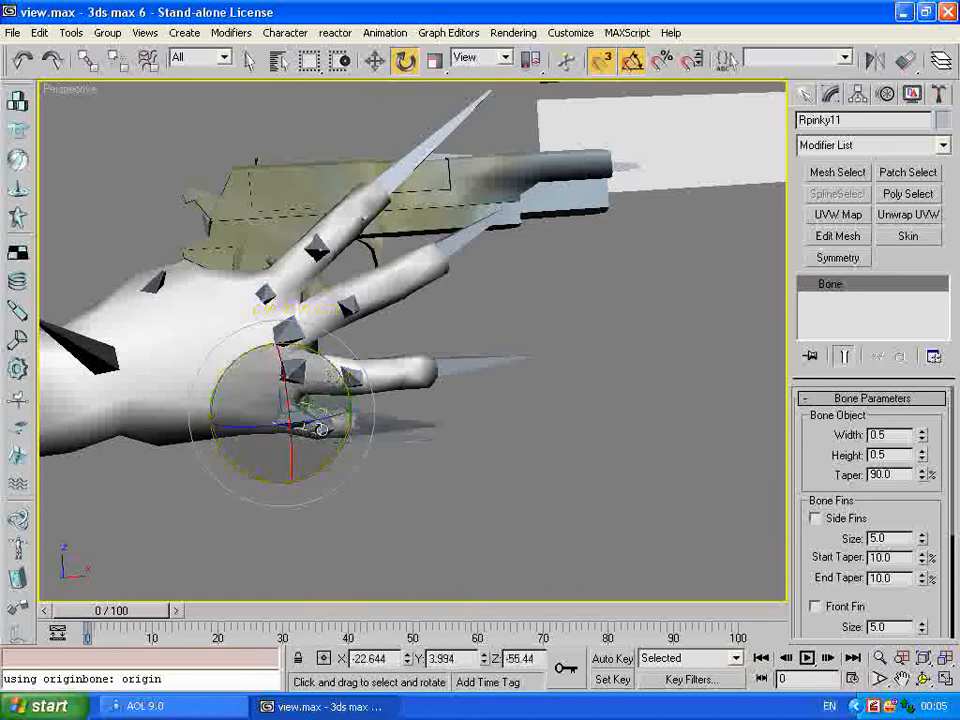
pyautogui.click(919, 677)
pyautogui.moveTo(298, 436); pyautogui.dragTo(184, 425)
pyautogui.press('e')
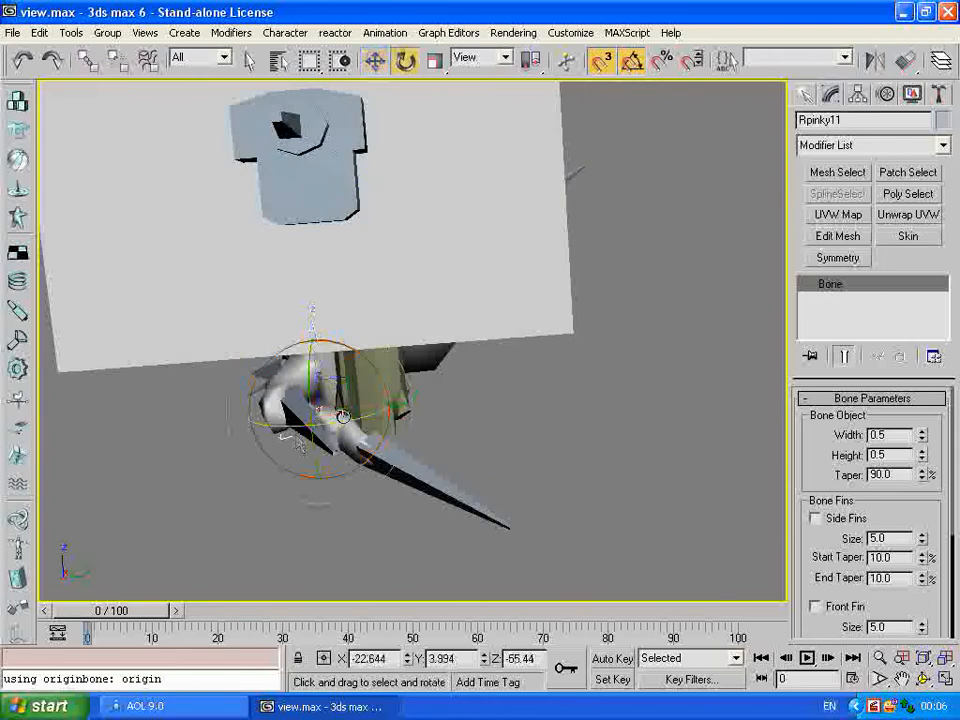
pyautogui.moveTo(339, 414); pyautogui.dragTo(334, 418)
pyautogui.press('w')
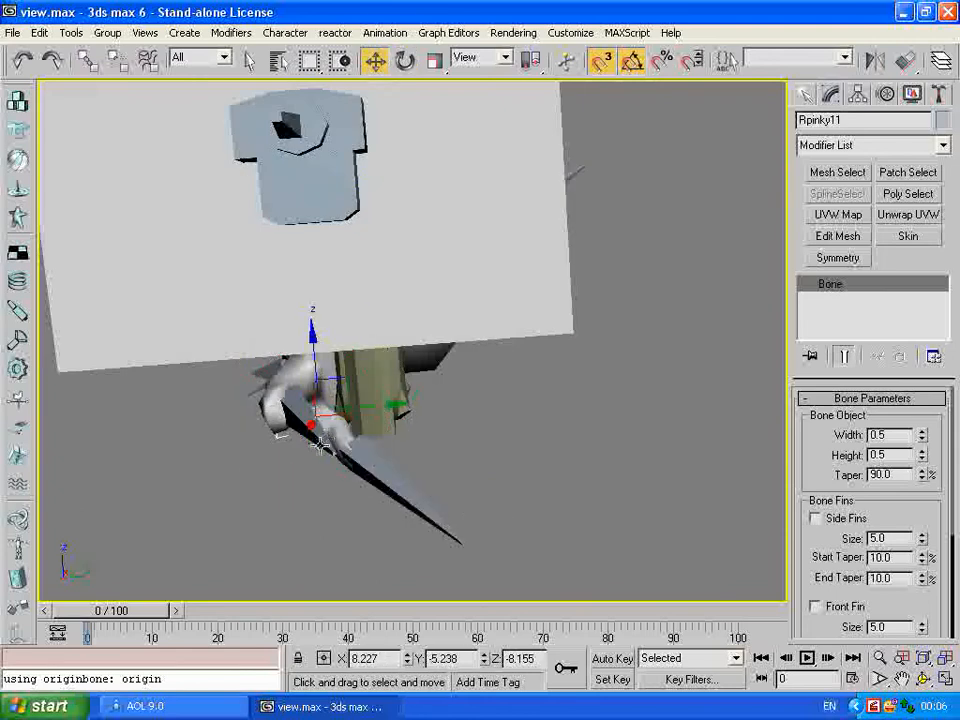
# Step: Rotate the pinky's middle bone about 65 degrees around Z so the finger bends across the grip
pyautogui.click(926, 684)
pyautogui.moveTo(486, 418); pyautogui.dragTo(462, 403)
pyautogui.press('w')
pyautogui.click(346, 442)
pyautogui.press('e')
pyautogui.moveTo(346, 442); pyautogui.dragTo(448, 430)
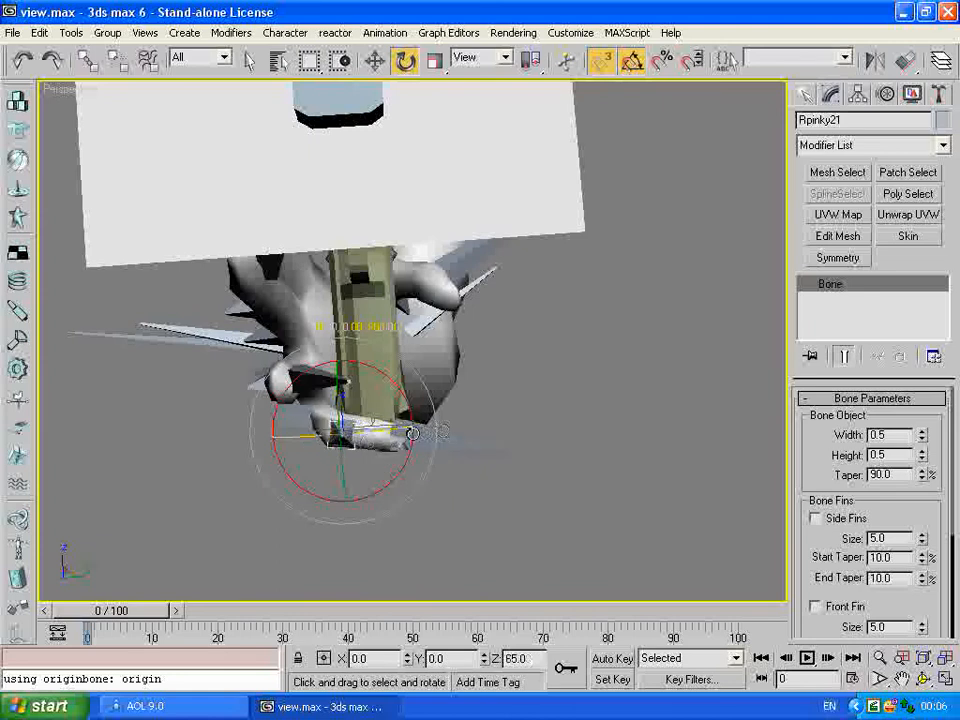
# Step: Rotate the pinky's tip bone and readjust the finger's base bone to fit the bottom of the grip
pyautogui.click(926, 684)
pyautogui.moveTo(410, 445); pyautogui.dragTo(377, 444)
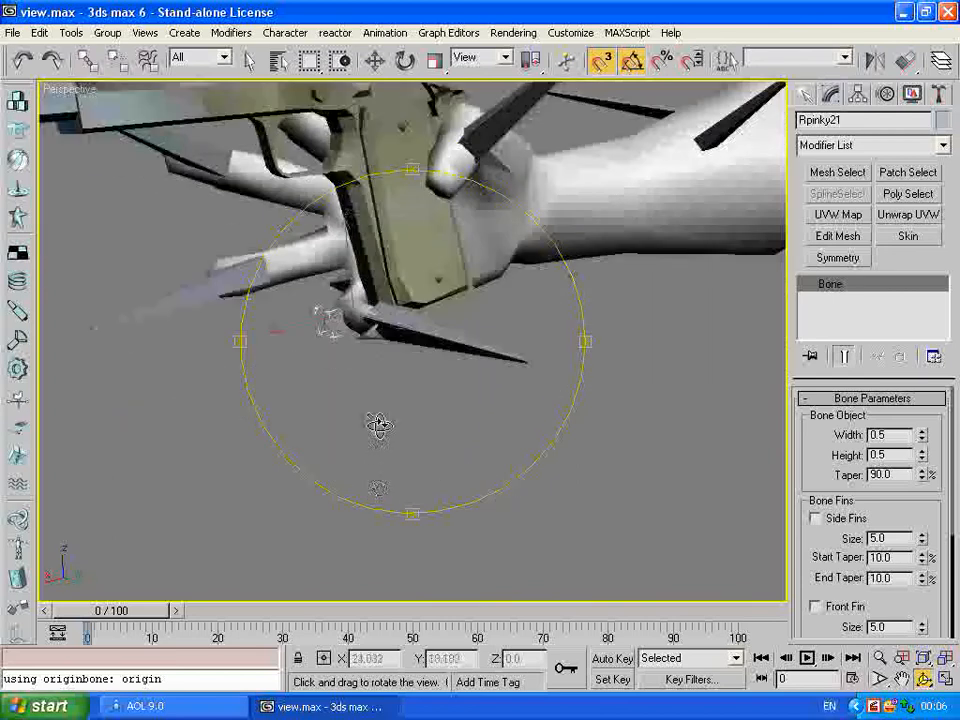
pyautogui.moveTo(369, 364); pyautogui.dragTo(396, 380)
pyautogui.rightClick(381, 364)
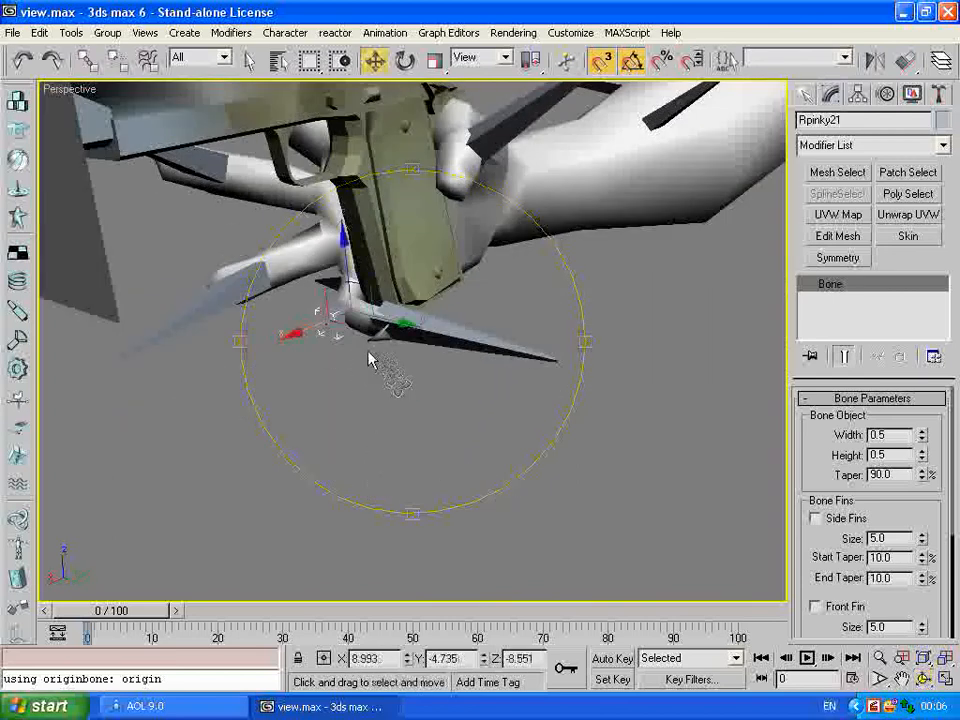
pyautogui.moveTo(352, 336); pyautogui.dragTo(333, 351)
pyautogui.click(330, 369)
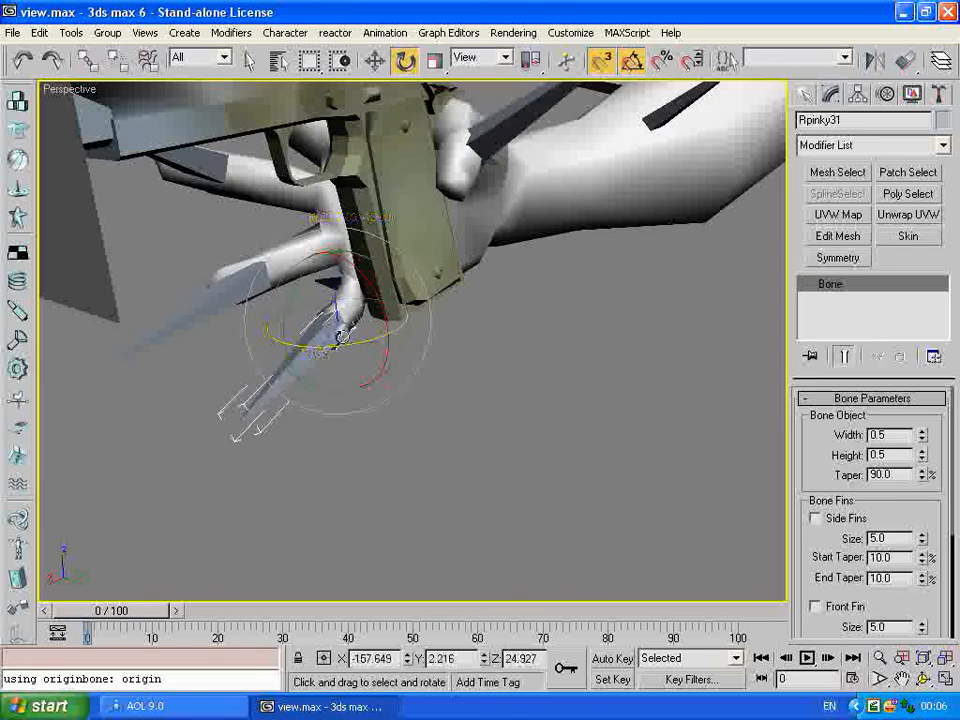
pyautogui.press('w')
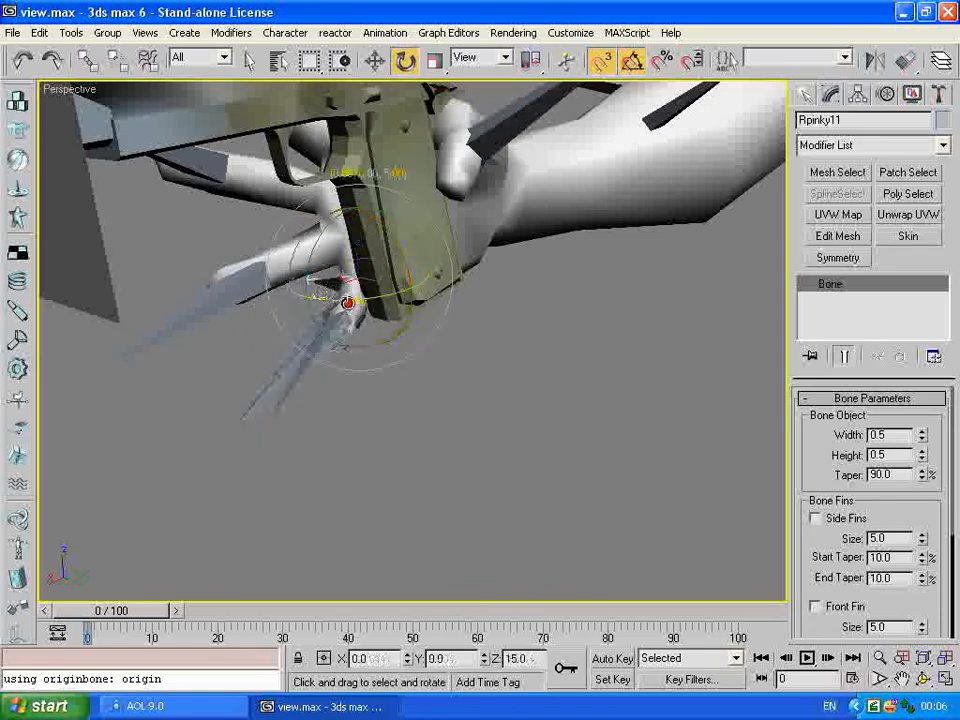
# Step: Rotate the ring finger's base bone about 55 degrees around Z so the finger bends toward the grip
pyautogui.click(921, 681)
pyautogui.moveTo(411, 364); pyautogui.dragTo(428, 321)
pyautogui.press('w')
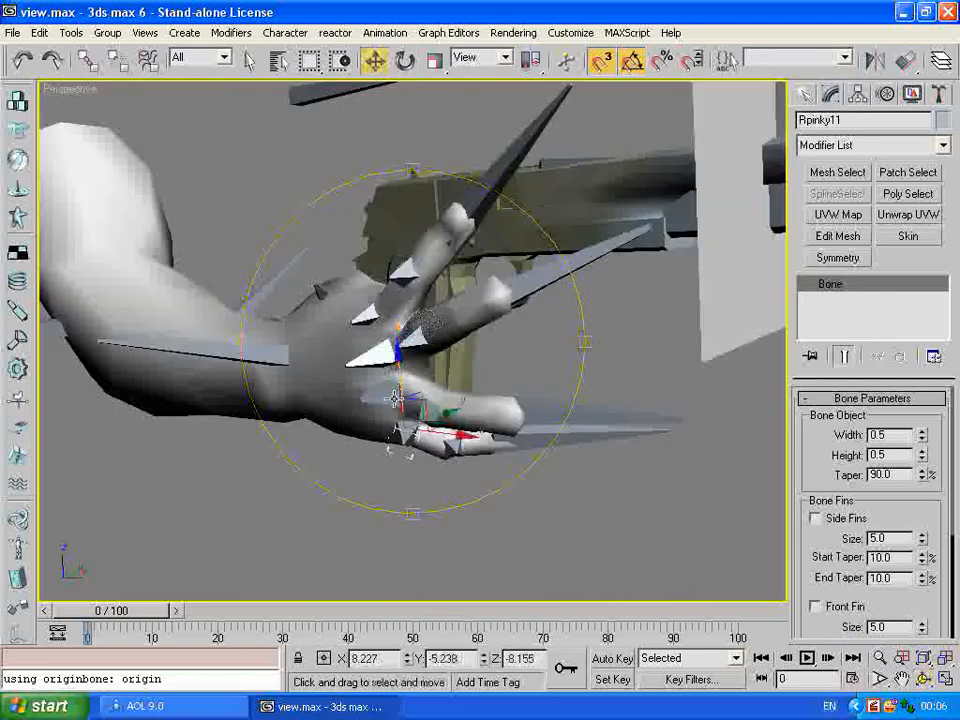
pyautogui.click(392, 396)
pyautogui.press('e')
pyautogui.click(371, 392)
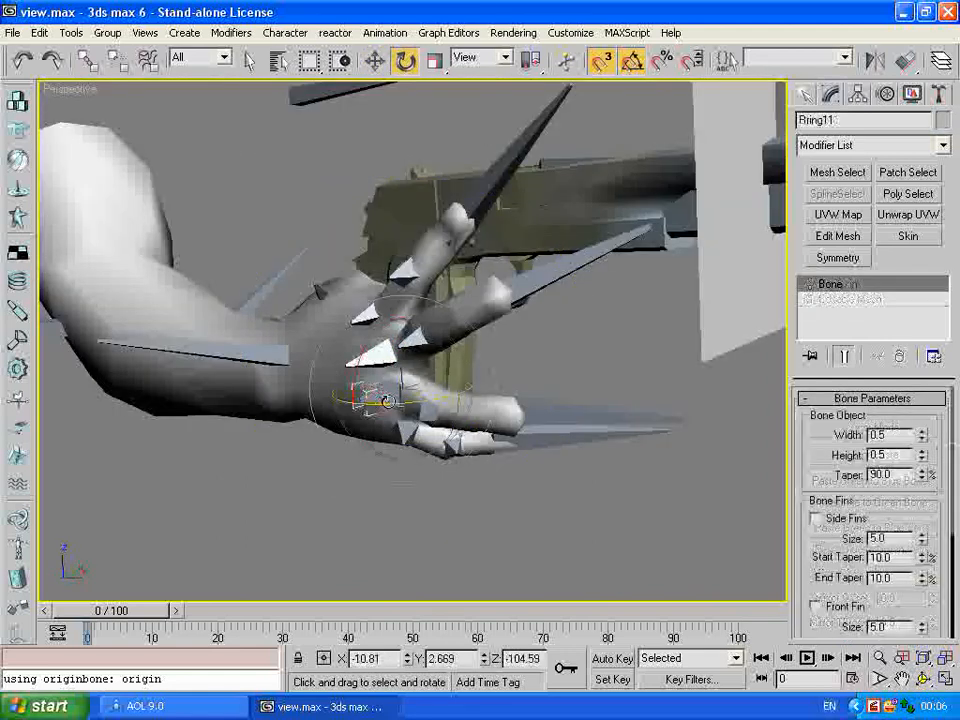
pyautogui.moveTo(368, 396); pyautogui.dragTo(422, 401)
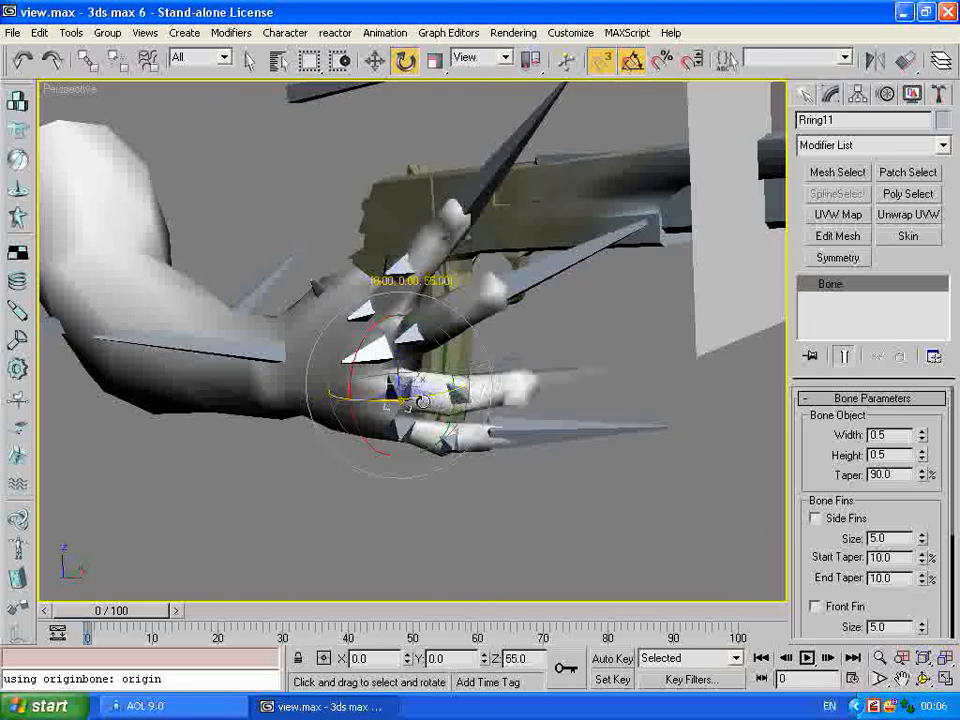
# Step: Rotate the middle finger's base bone so the finger bends below the trigger guard toward the grip
pyautogui.click(924, 680)
pyautogui.moveTo(432, 350); pyautogui.dragTo(584, 392)
pyautogui.rightClick(584, 392)
pyautogui.click(370, 351)
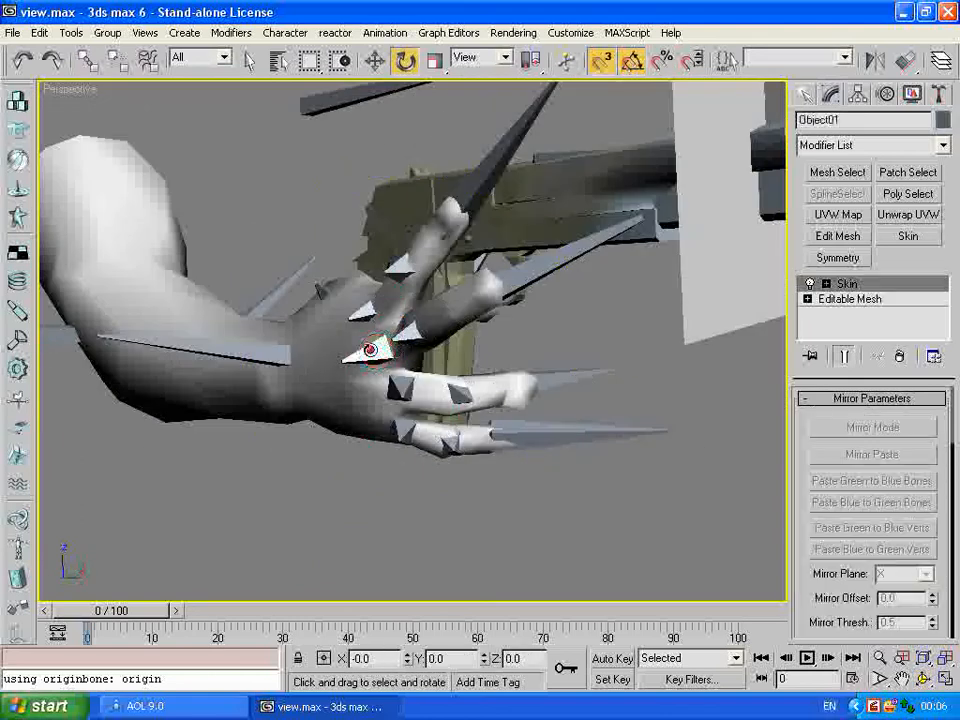
pyautogui.click(377, 352)
pyautogui.moveTo(422, 334)
pyautogui.mouseDown()
pyautogui.moveTo(443, 334)
pyautogui.moveTo(443, 345)
pyautogui.moveTo(423, 354)
pyautogui.mouseUp()
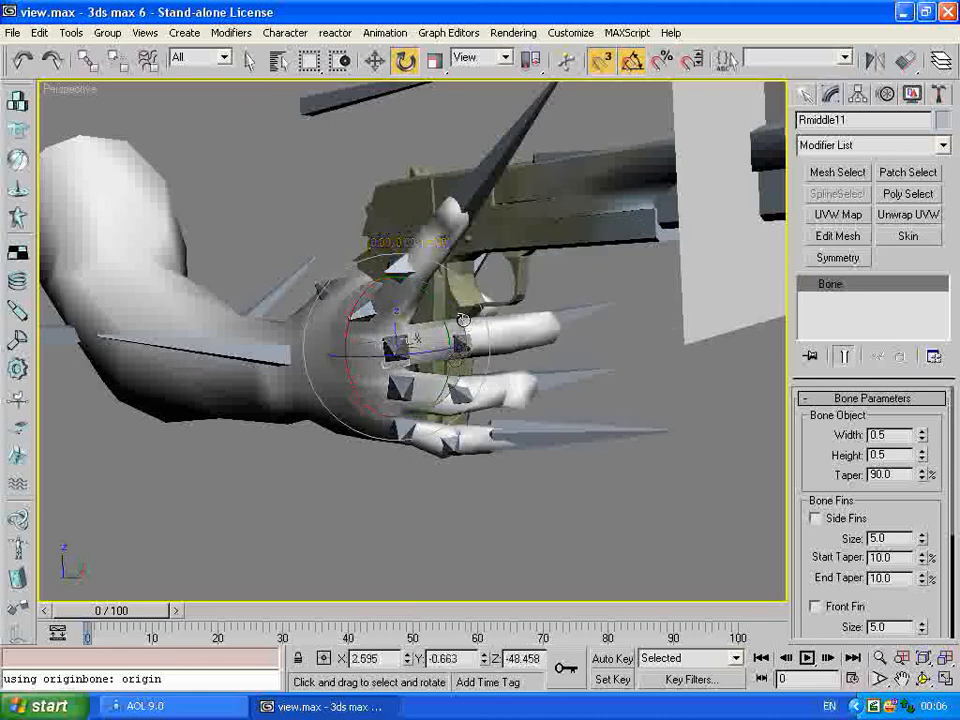
# Step: Rotate the middle finger's middle and tip bones so the finger wraps around the front of the grip
pyautogui.click(924, 679)
pyautogui.moveTo(425, 380); pyautogui.dragTo(283, 370)
pyautogui.rightClick(405, 371)
pyautogui.click(405, 372)
pyautogui.moveTo(415, 371); pyautogui.dragTo(537, 376)
pyautogui.click(585, 359)
# Step: Rotate the ring finger's tip bone to curl the end of the finger around the grip
pyautogui.click(923, 679)
pyautogui.moveTo(450, 394); pyautogui.dragTo(487, 398)
pyautogui.rightClick(490, 401)
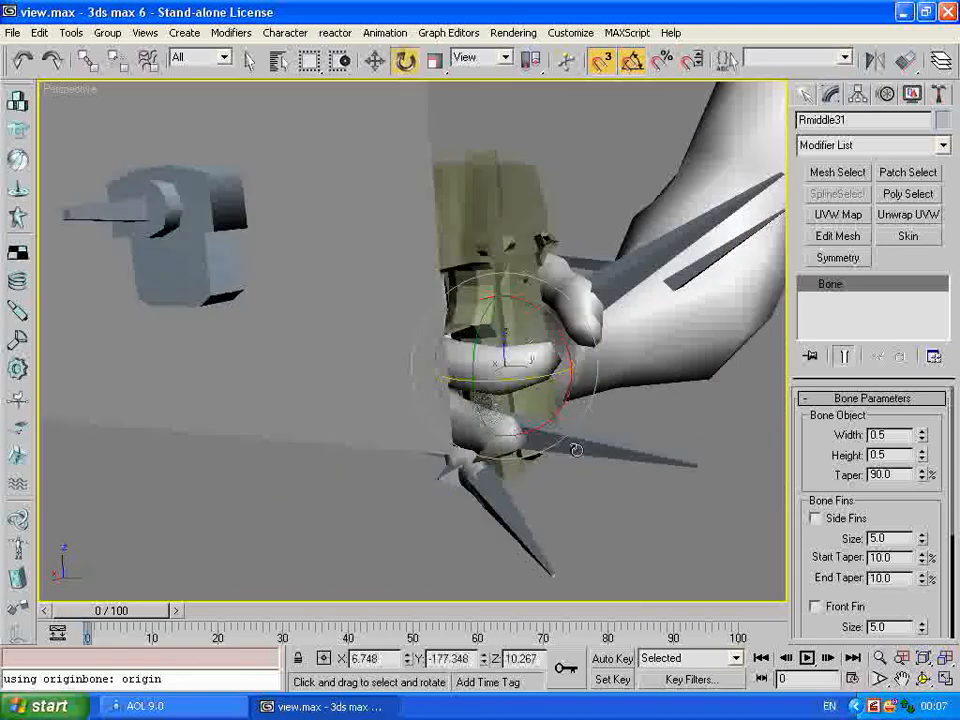
pyautogui.click(626, 457)
pyautogui.moveTo(528, 438)
pyautogui.mouseDown()
pyautogui.moveTo(501, 433)
pyautogui.moveTo(587, 408)
pyautogui.moveTo(523, 440)
pyautogui.mouseUp()
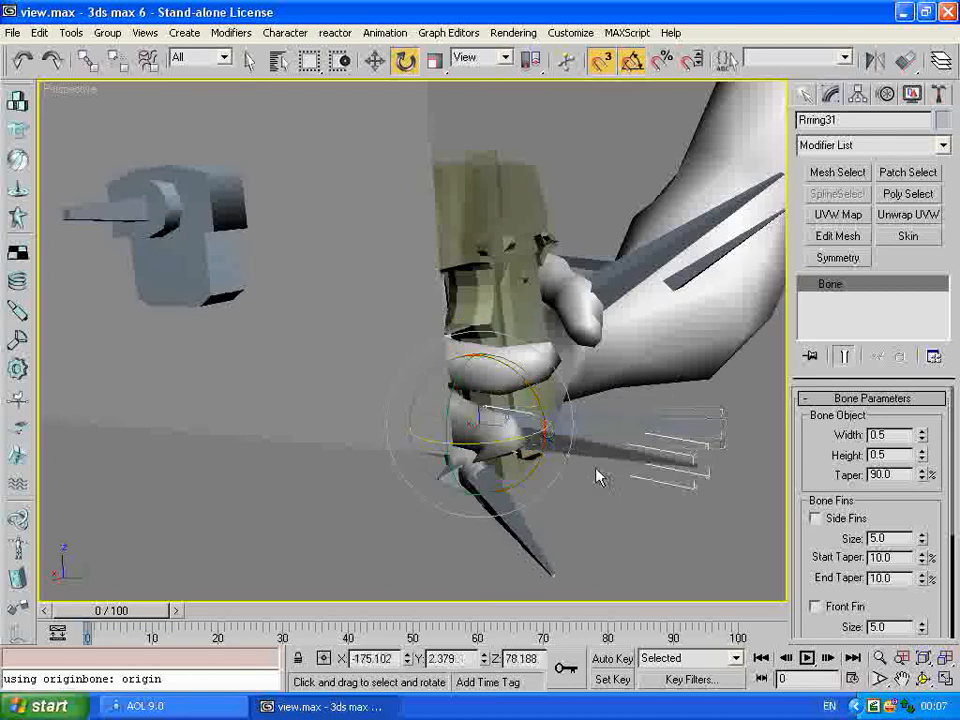
# Step: Rotate the index finger's base and middle bones to bring the finger onto the trigger
pyautogui.keyDown('alt'); pyautogui.moveTo(602, 474); pyautogui.dragTo(533, 474, button='middle'); pyautogui.keyUp('alt')
pyautogui.moveTo(407, 399)
pyautogui.keyDown('alt'); pyautogui.mouseDown(button='middle')
pyautogui.moveTo(407, 435)
pyautogui.moveTo(356, 392)
pyautogui.moveTo(557, 369)
pyautogui.moveTo(666, 369)
pyautogui.moveTo(519, 420)
pyautogui.moveTo(428, 380)
pyautogui.moveTo(410, 388)
pyautogui.mouseUp(button='middle'); pyautogui.keyUp('alt')
pyautogui.click(207, 484)
pyautogui.moveTo(284, 406); pyautogui.dragTo(304, 431)
pyautogui.moveTo(227, 478)
pyautogui.mouseDown()
pyautogui.moveTo(239, 473)
pyautogui.moveTo(210, 499)
pyautogui.moveTo(230, 487)
pyautogui.mouseUp()
pyautogui.moveTo(284, 421); pyautogui.dragTo(312, 430)
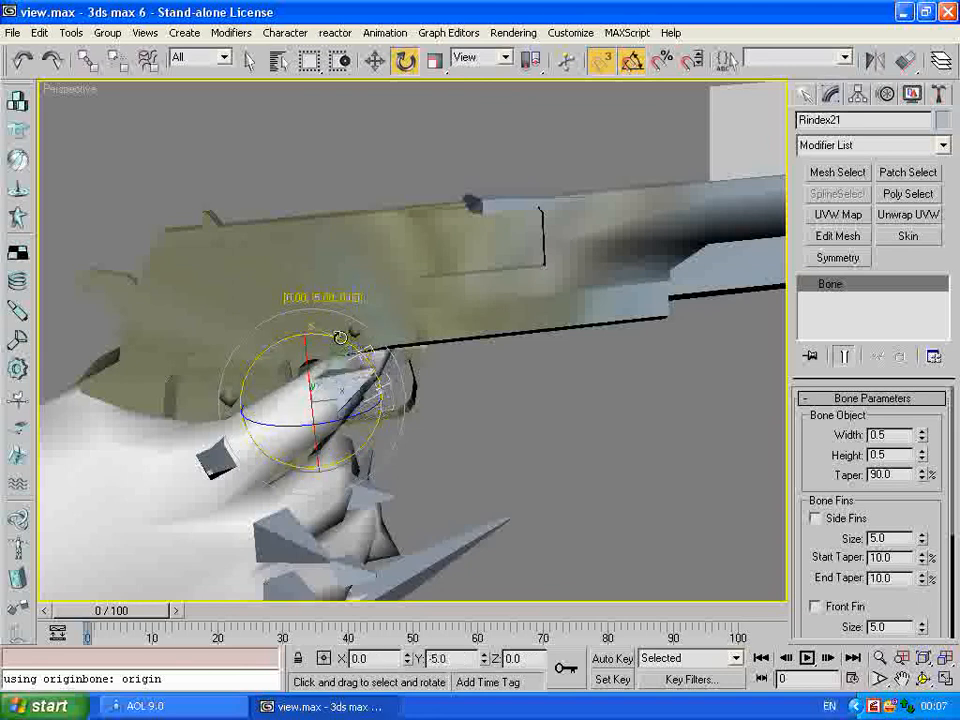
pyautogui.click(212, 467)
# Step: Save the posed scene as a 3ds max (*.max) file
pyautogui.hotkey('ctrl', 'r')
pyautogui.moveTo(486, 476); pyautogui.dragTo(369, 392)
pyautogui.rightClick(371, 392)
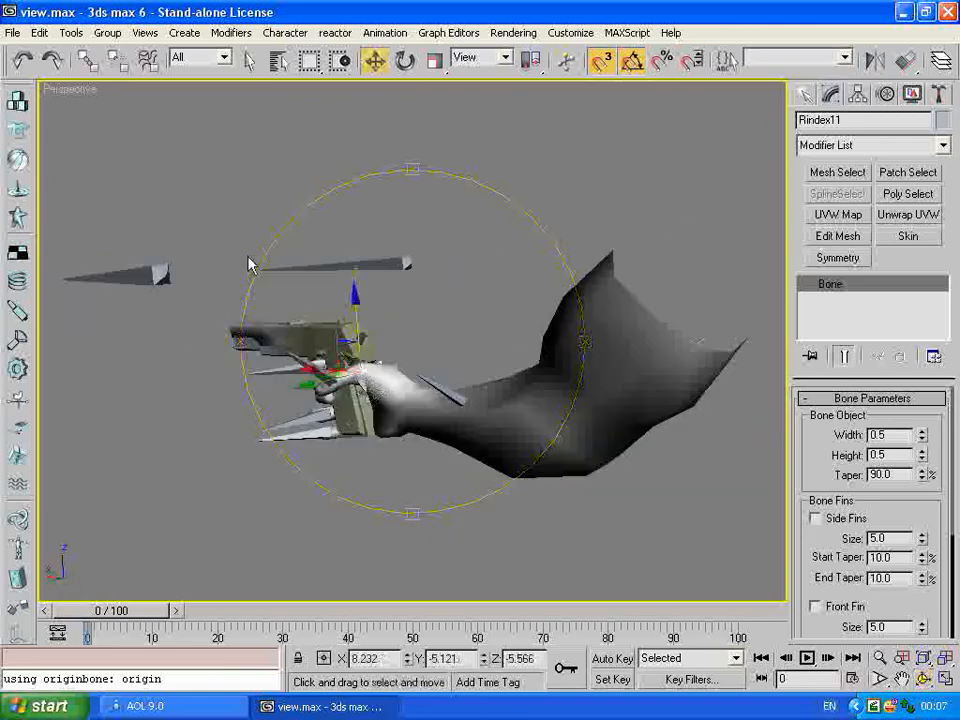
pyautogui.click(13, 34)
pyautogui.click(60, 142)
pyautogui.click(36, 157)
pyautogui.click(481, 280)
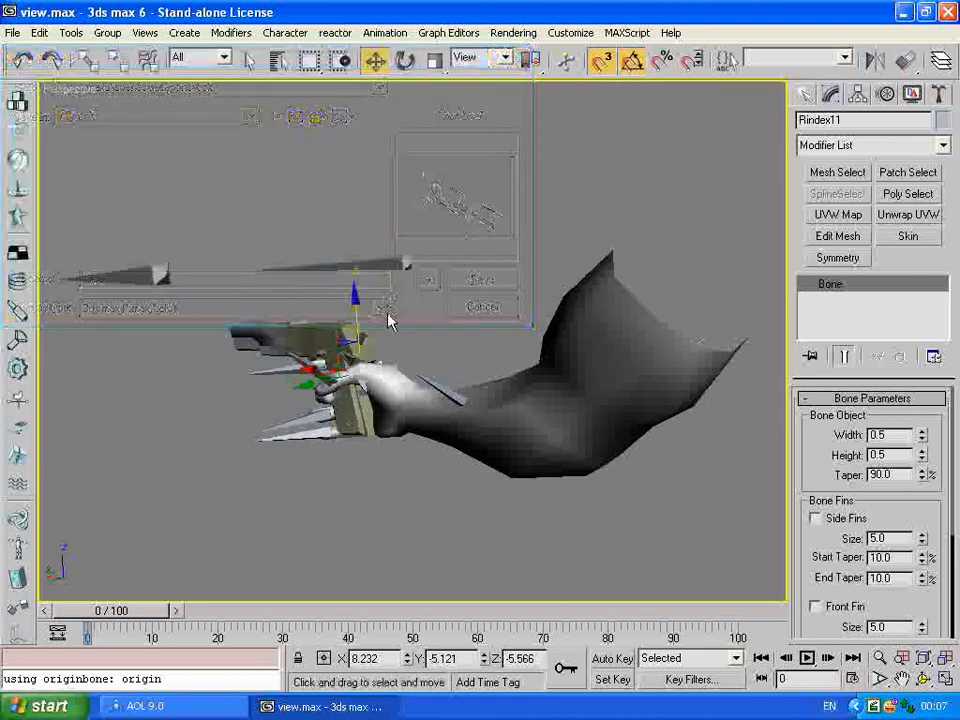
# Step: Examine the posed arm and its grip on the pistol from several angles
pyautogui.moveTo(286, 257); pyautogui.dragTo(321, 285, button='middle')
pyautogui.scroll(-1, 422, 326)
pyautogui.scroll(1, 441, 347)
pyautogui.moveTo(400, 335); pyautogui.dragTo(292, 338, button='middle')
pyautogui.click(923, 678)
pyautogui.moveTo(713, 531); pyautogui.dragTo(393, 394)
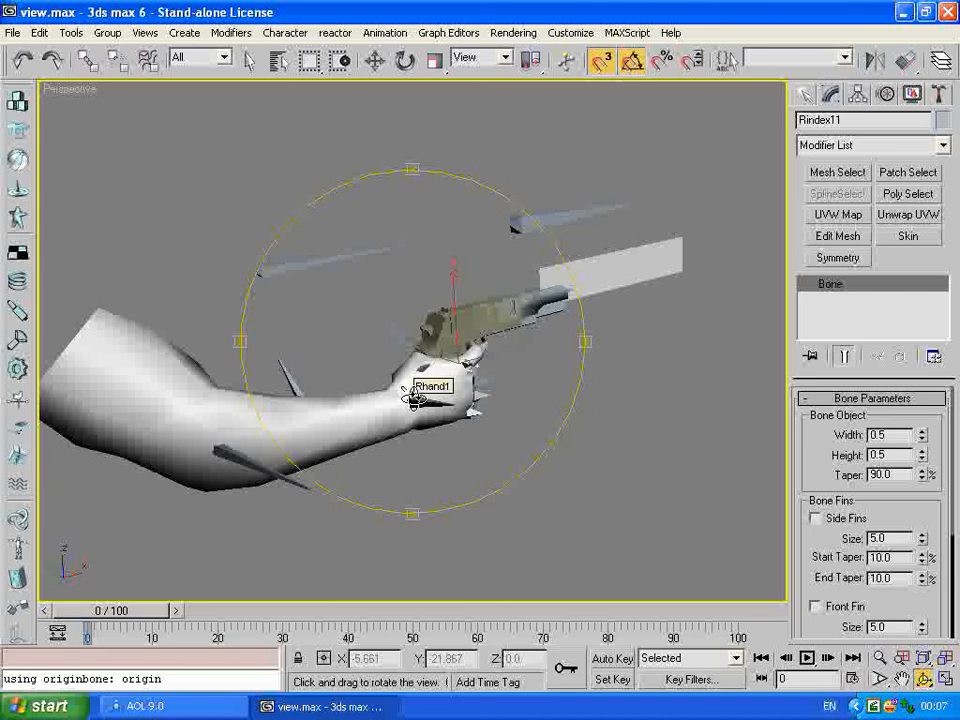
pyautogui.moveTo(412, 397); pyautogui.dragTo(445, 328)
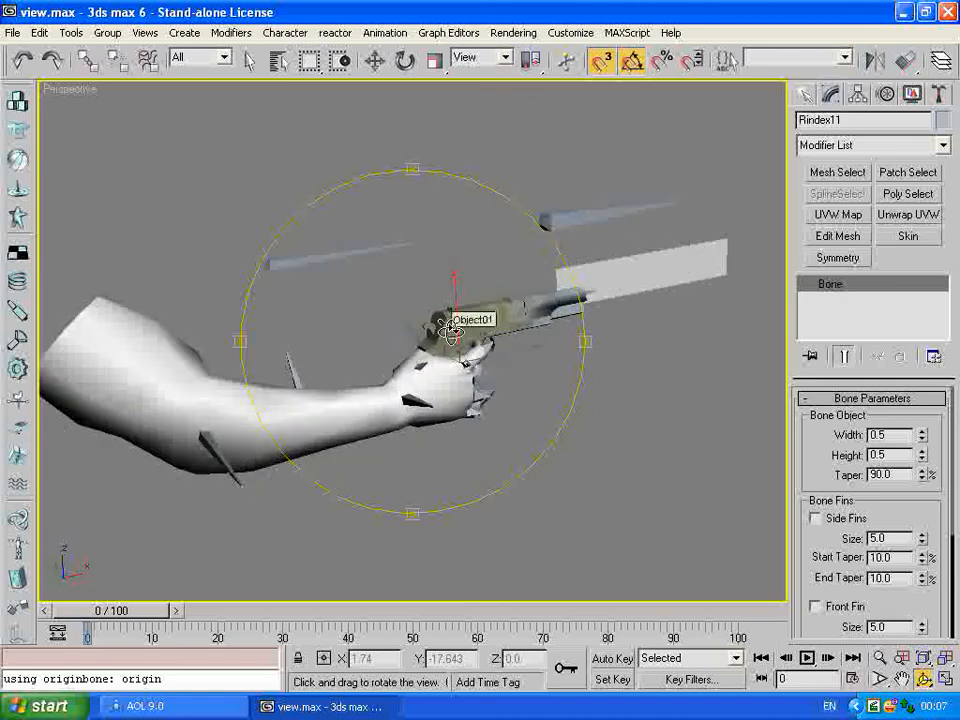